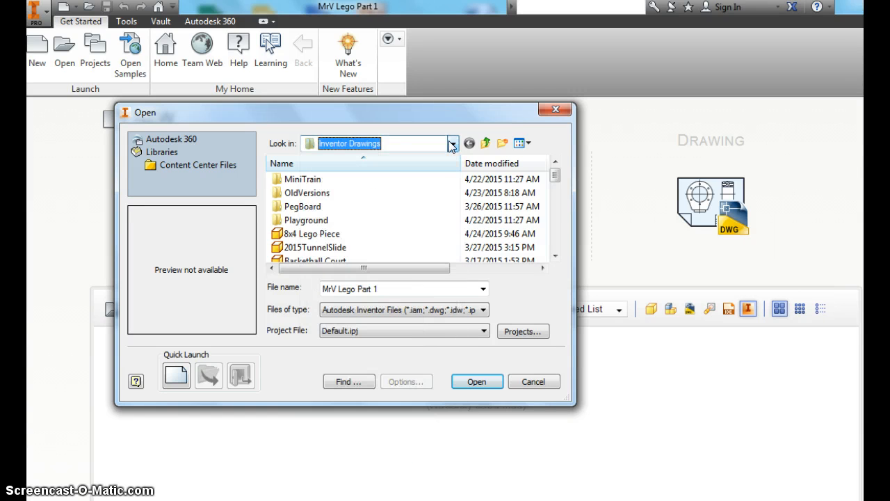
Step: Open the part file MrV Lego Part 1 from the GVCInventor for SCOM folder
{"action": "mouse_move", "coordinate": [554, 179]}
{"action": "left_mouse_down"}
{"action": "mouse_move", "coordinate": [558, 222]}
{"action": "mouse_move", "coordinate": [546, 248]}
{"action": "mouse_move", "coordinate": [557, 175]}
{"action": "left_mouse_up"}
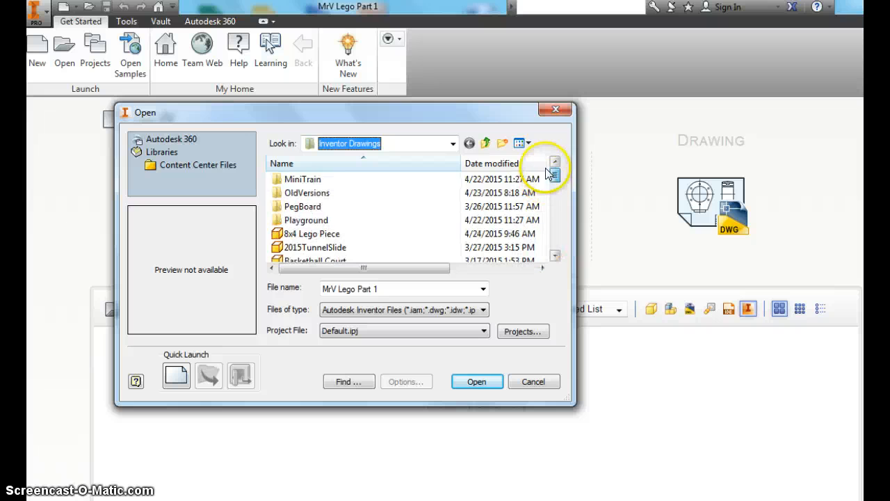
{"action": "left_click", "coordinate": [453, 143]}
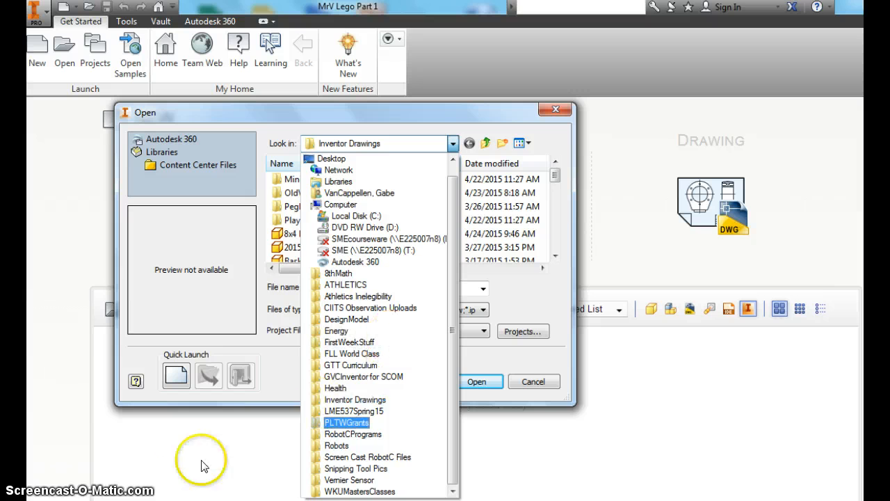
{"action": "key", "text": "Return"}
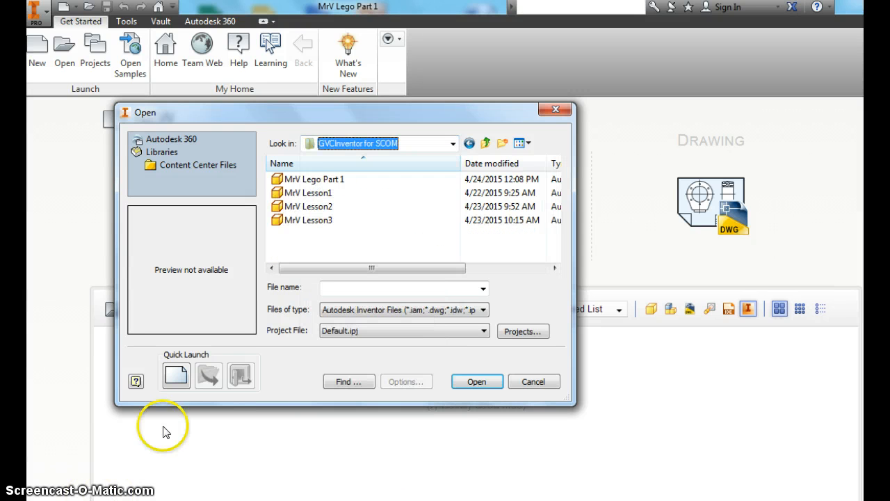
{"action": "left_click", "coordinate": [317, 184]}
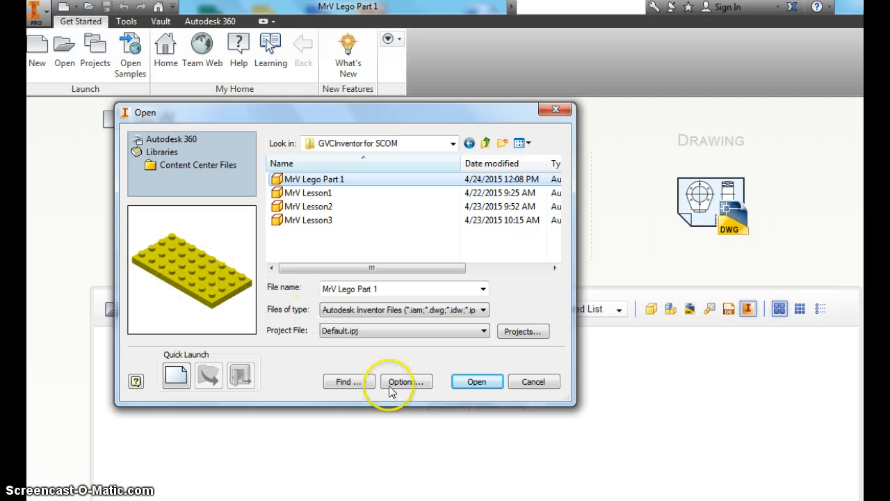
{"action": "left_click", "coordinate": [464, 383]}
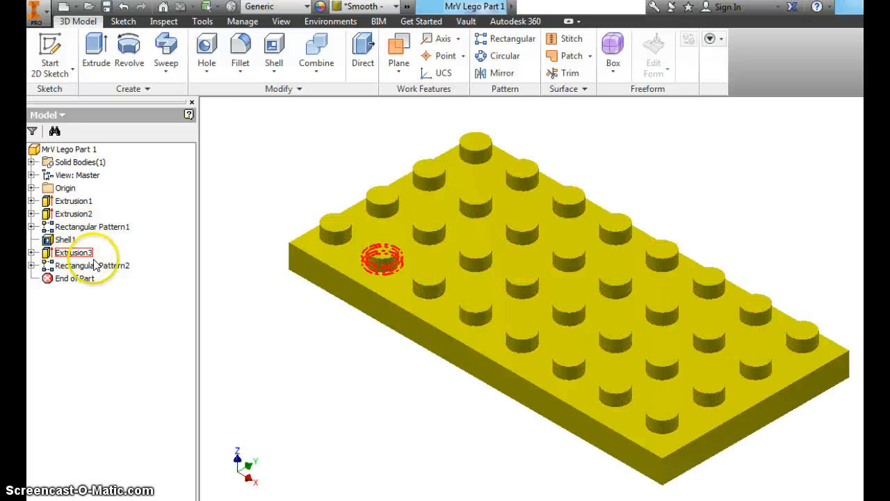
Step: Start a new 2D sketch on the recessed inner face on the underside of the Lego plate
{"action": "middle_click_drag", "start_coordinate": [831, 109], "coordinate": [771, 261], "text": "shift"}
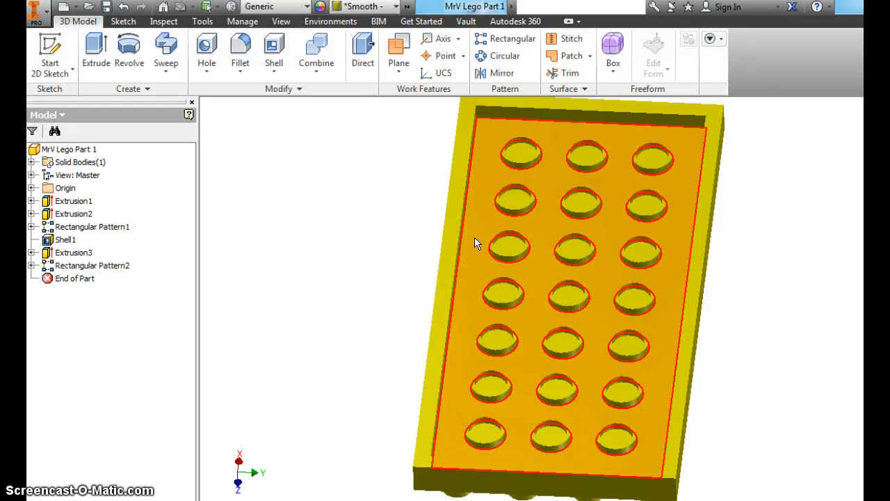
{"action": "mouse_move", "coordinate": [475, 238]}
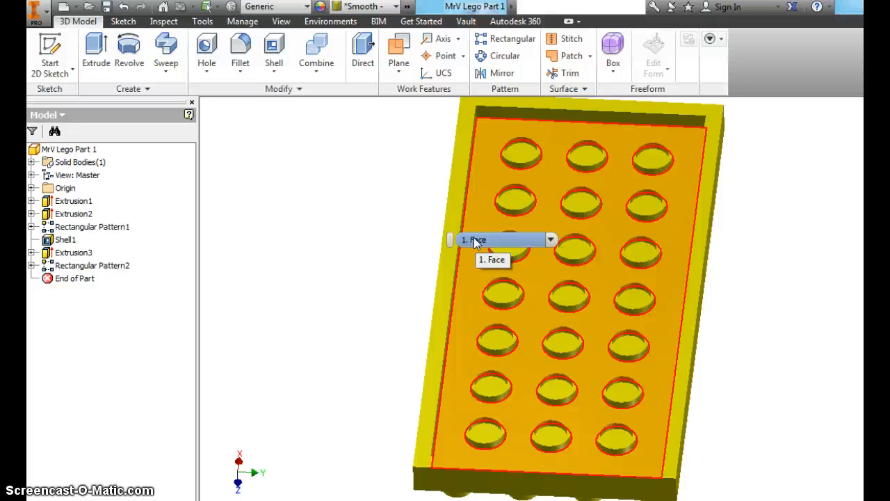
{"action": "right_click", "coordinate": [479, 217]}
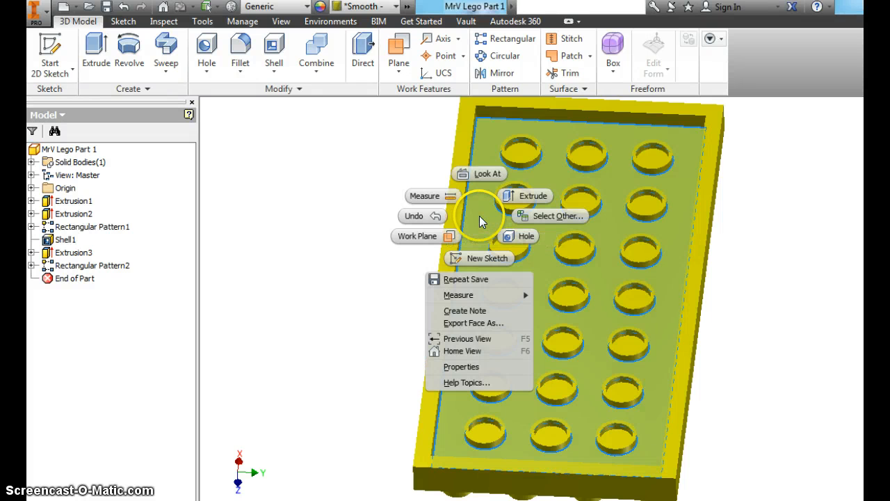
{"action": "left_click", "coordinate": [475, 254]}
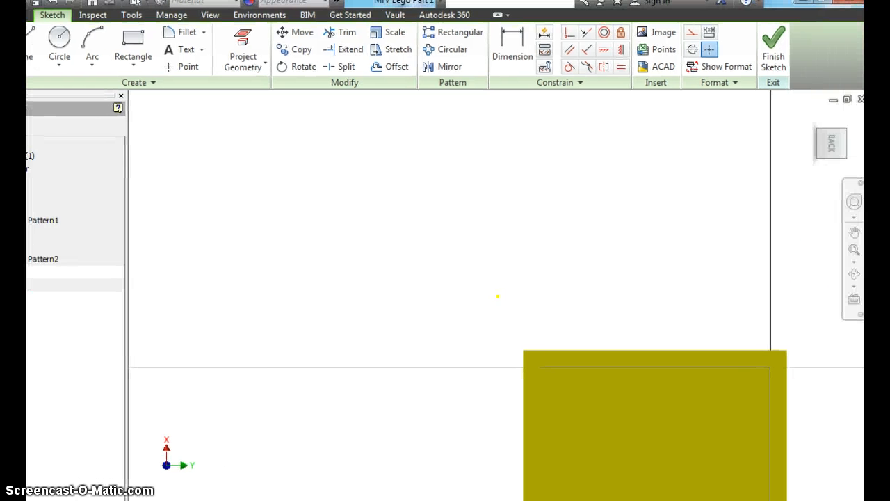
{"action": "left_click", "coordinate": [854, 232]}
{"action": "mouse_move", "coordinate": [614, 184]}
{"action": "left_mouse_down"}
{"action": "mouse_move", "coordinate": [428, 121]}
{"action": "mouse_move", "coordinate": [374, 24]}
{"action": "left_mouse_up"}
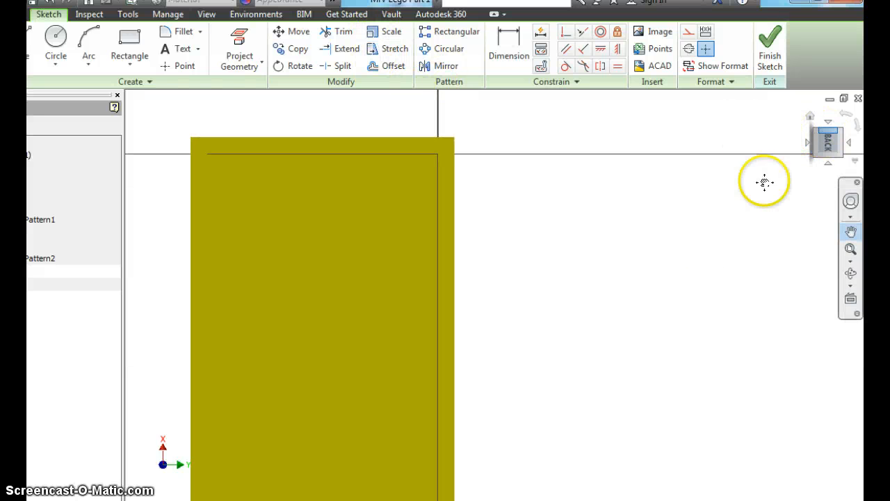
{"action": "right_click", "coordinate": [796, 230]}
{"action": "key", "text": "Escape"}
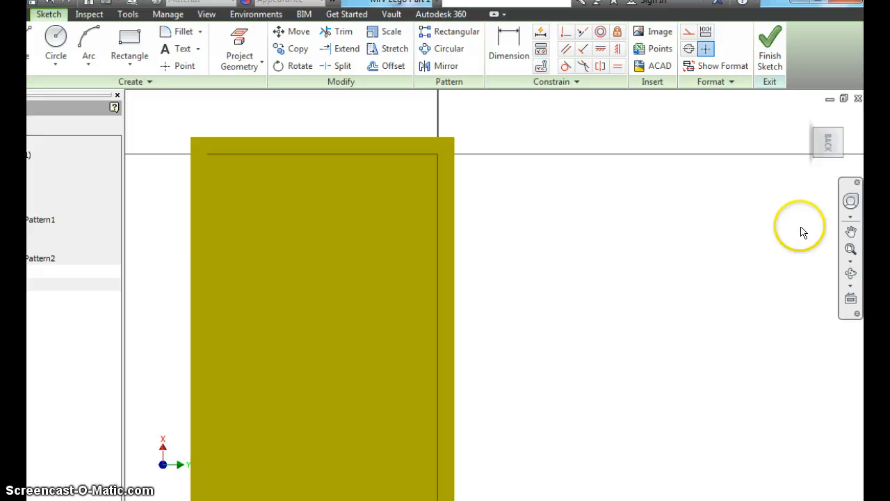
{"action": "left_click", "coordinate": [827, 138]}
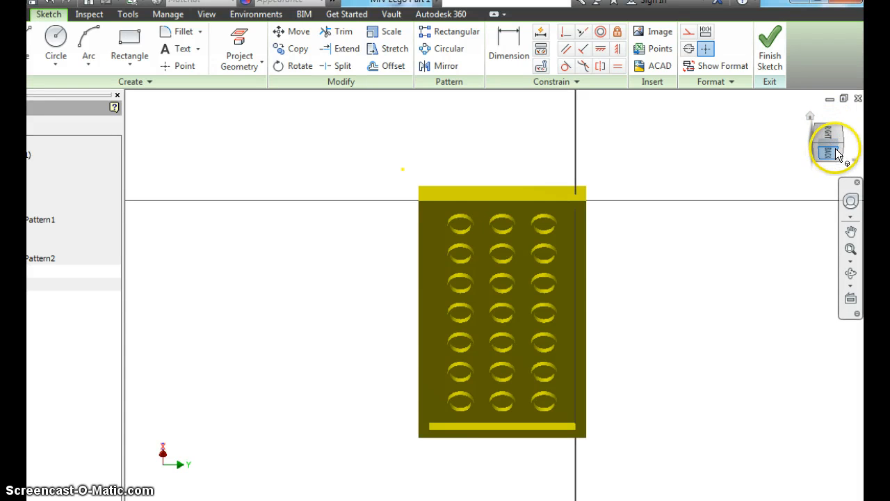
{"action": "mouse_move", "coordinate": [832, 148]}
{"action": "left_mouse_down"}
{"action": "mouse_move", "coordinate": [837, 169]}
{"action": "mouse_move", "coordinate": [813, 92]}
{"action": "mouse_move", "coordinate": [810, 490]}
{"action": "mouse_move", "coordinate": [810, 480]}
{"action": "left_mouse_up"}
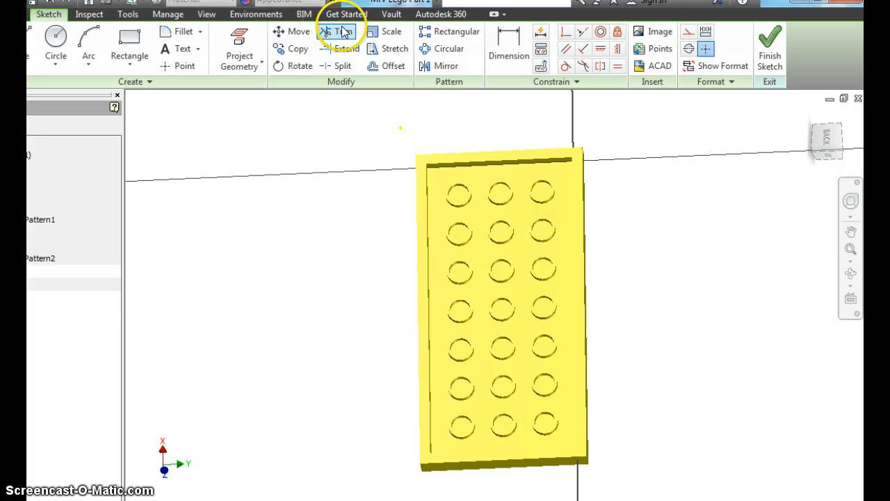
{"action": "left_click", "coordinate": [321, 1]}
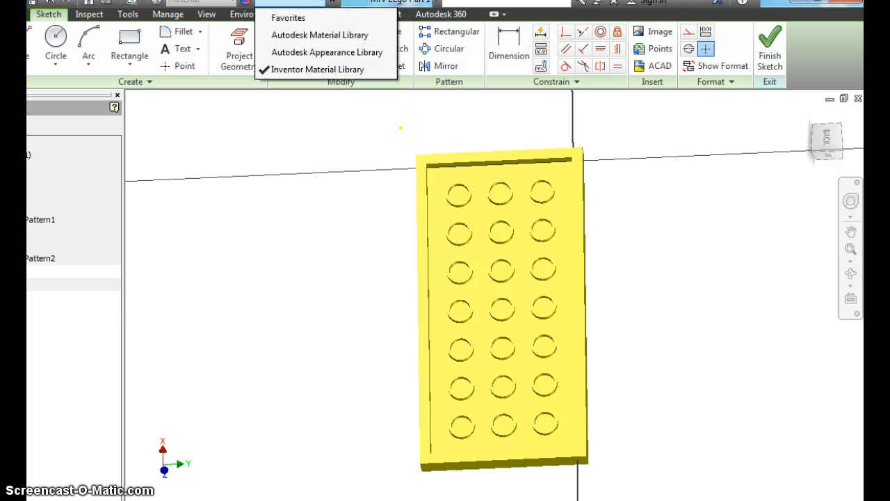
{"action": "left_click", "coordinate": [303, 132]}
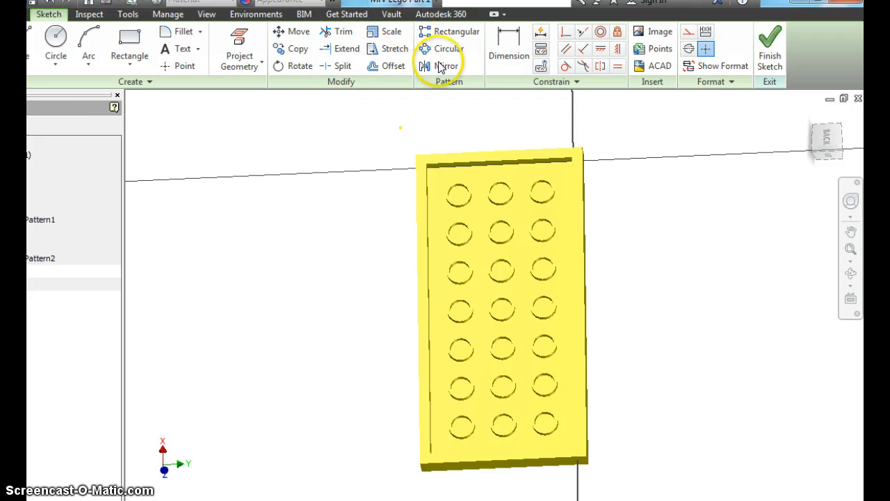
{"action": "left_click", "coordinate": [483, 183]}
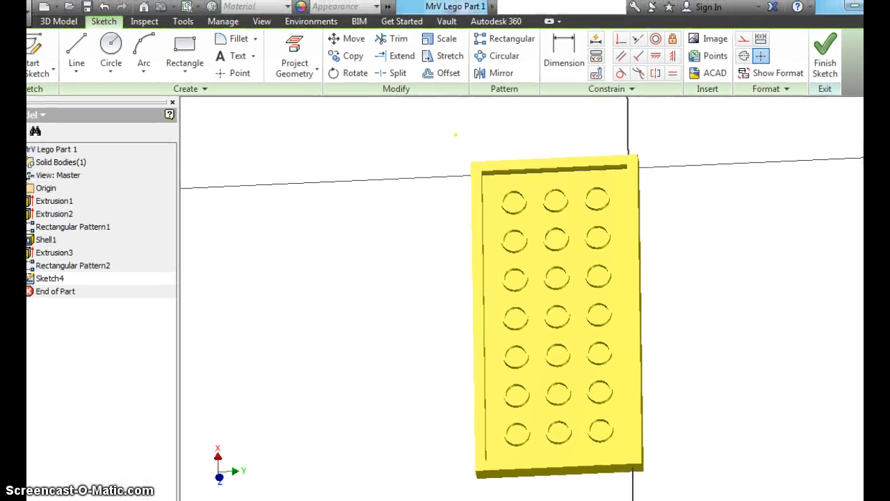
Step: Sketch a 4 mm circle on the inner face, centred on the stud behind its upper-left corner
{"action": "left_click", "coordinate": [111, 48]}
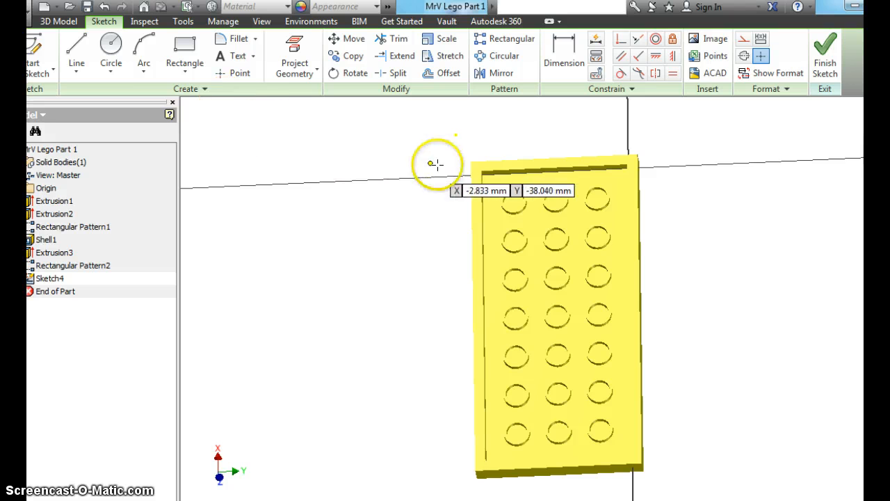
{"action": "left_click", "coordinate": [500, 193]}
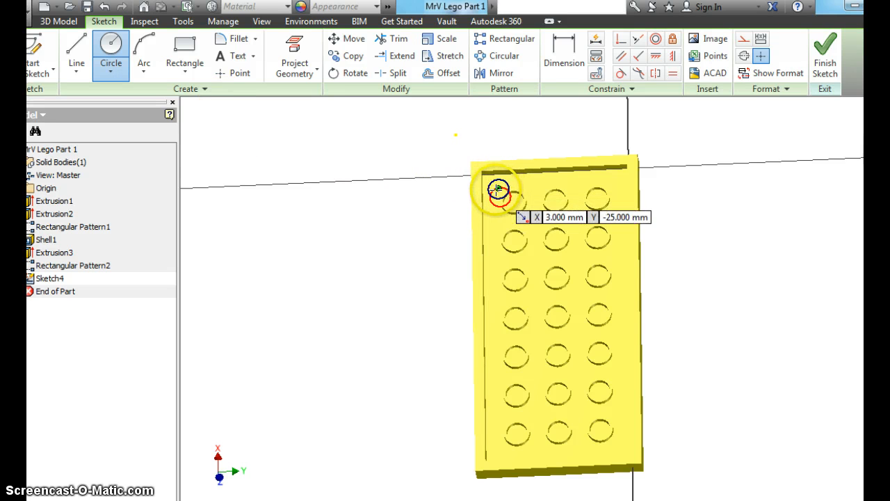
{"action": "left_click", "coordinate": [499, 189]}
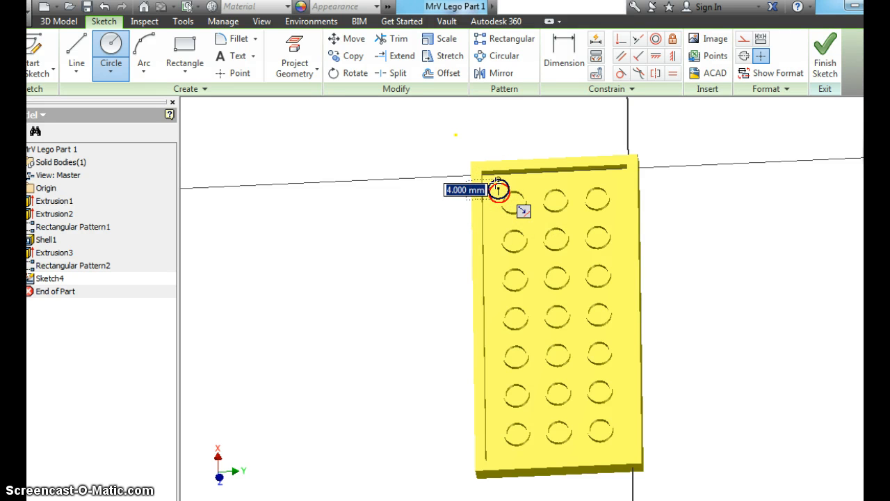
{"action": "left_click", "coordinate": [499, 189]}
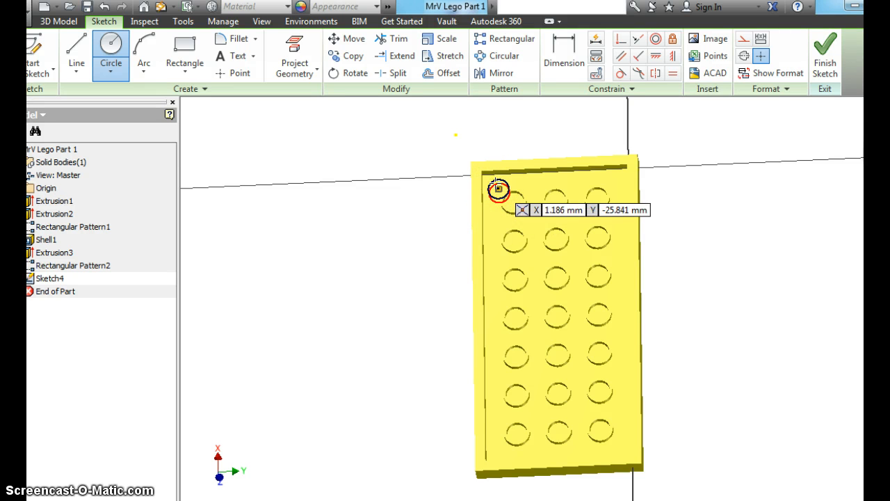
{"action": "right_click", "coordinate": [681, 190]}
{"action": "left_click", "coordinate": [720, 193]}
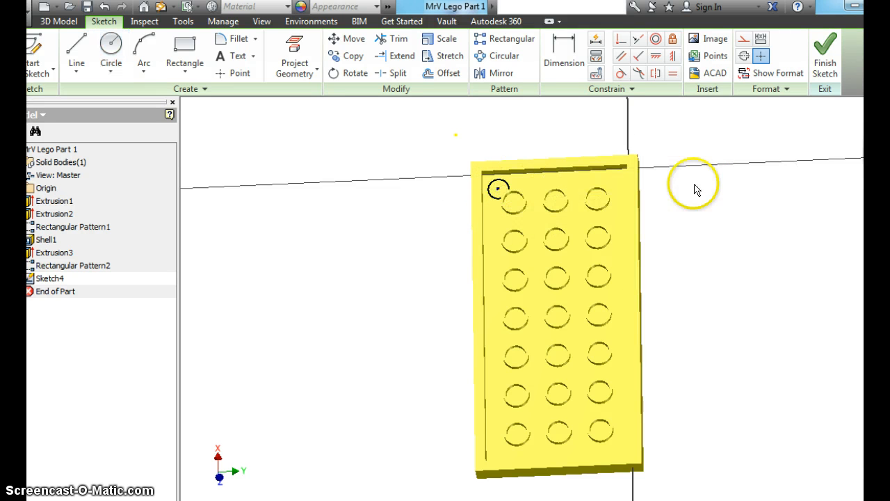
Step: Try to add a diameter dimension to the corner circle, and undo the circle
{"action": "left_click", "coordinate": [560, 69]}
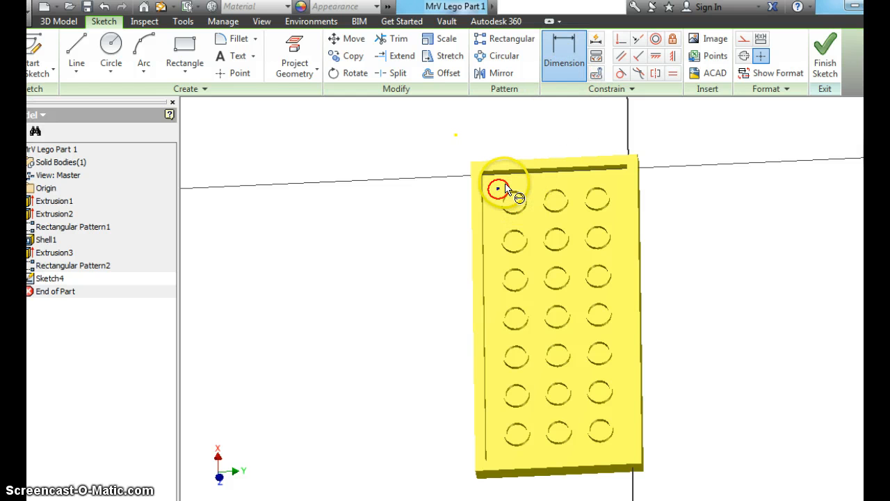
{"action": "left_click", "coordinate": [506, 187]}
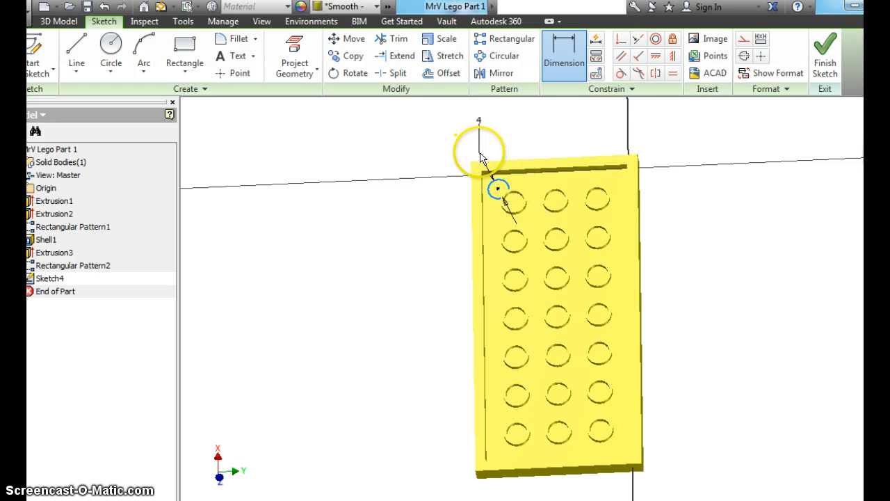
{"action": "left_click", "coordinate": [417, 178]}
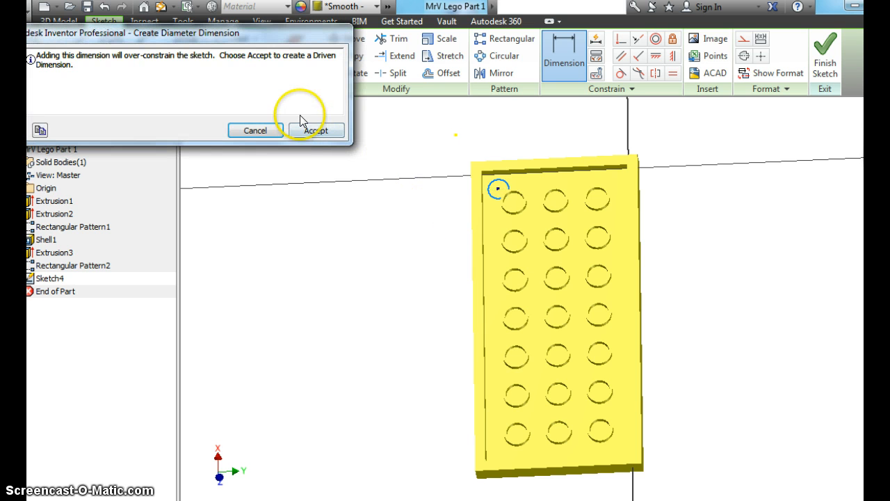
{"action": "left_click", "coordinate": [254, 130]}
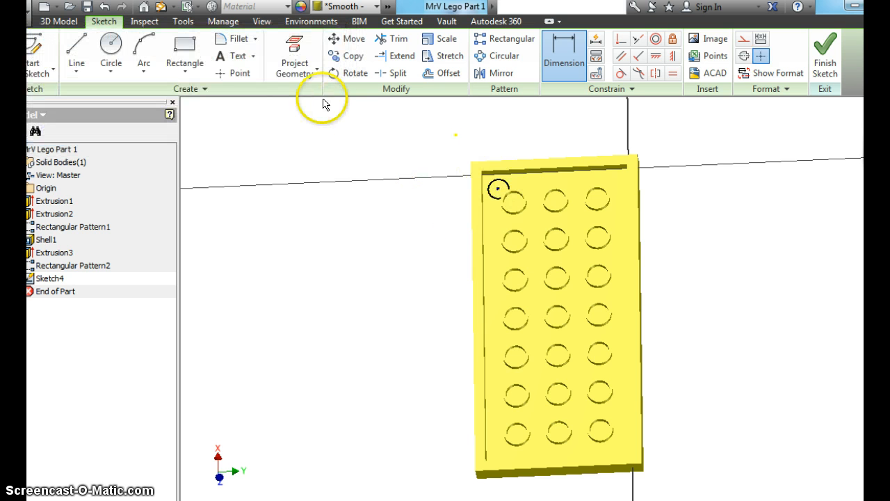
{"action": "left_click", "coordinate": [104, 6]}
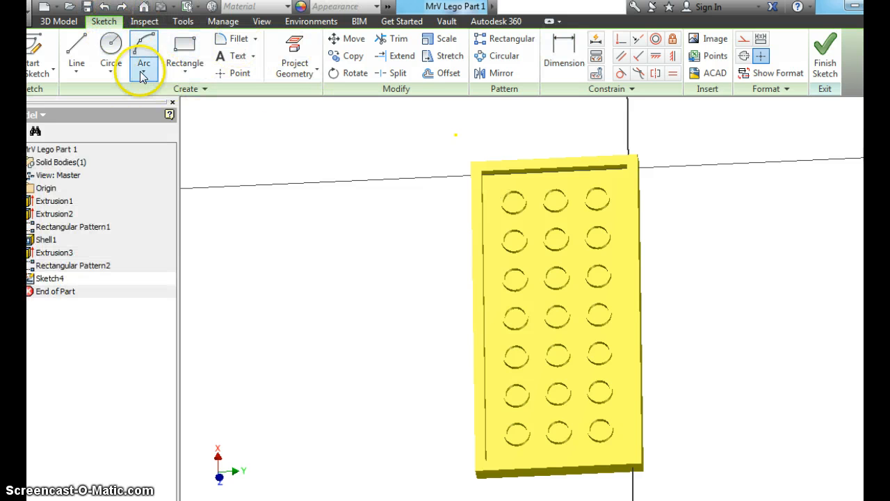
Step: Sketch a 2 mm diameter circle centred on the corner stud at X 3 mm, Y -25 mm on the inner face
{"action": "left_click", "coordinate": [112, 45]}
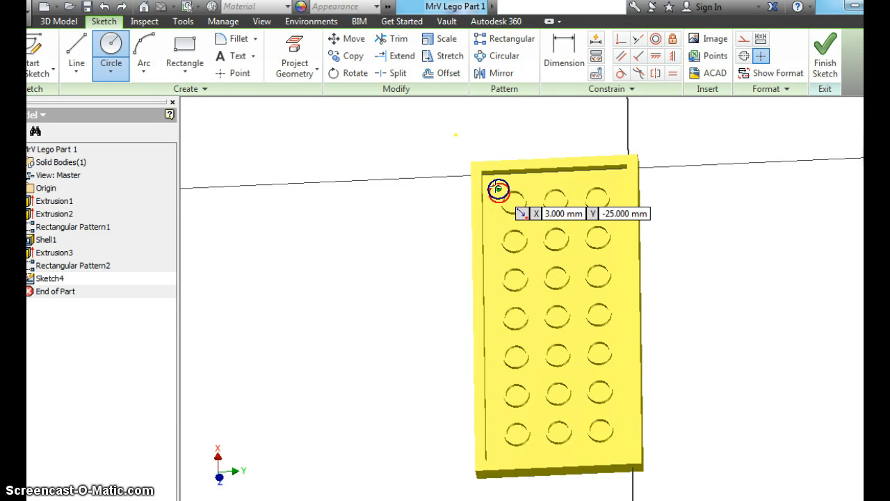
{"action": "left_click", "coordinate": [498, 189]}
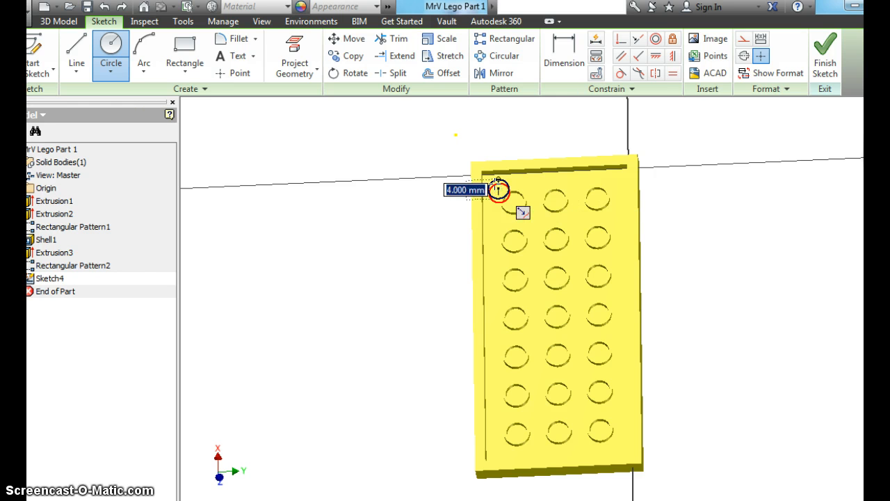
{"action": "left_click", "coordinate": [498, 180]}
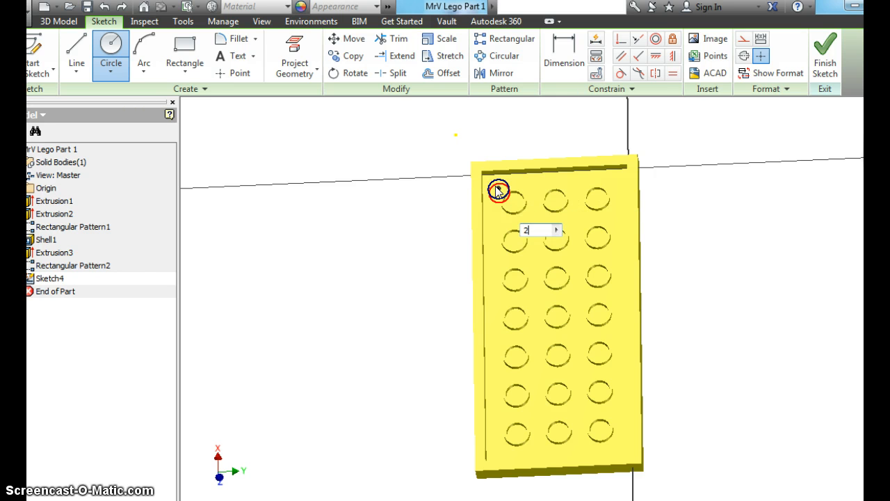
{"action": "type", "text": "2"}
{"action": "key", "text": "Return"}
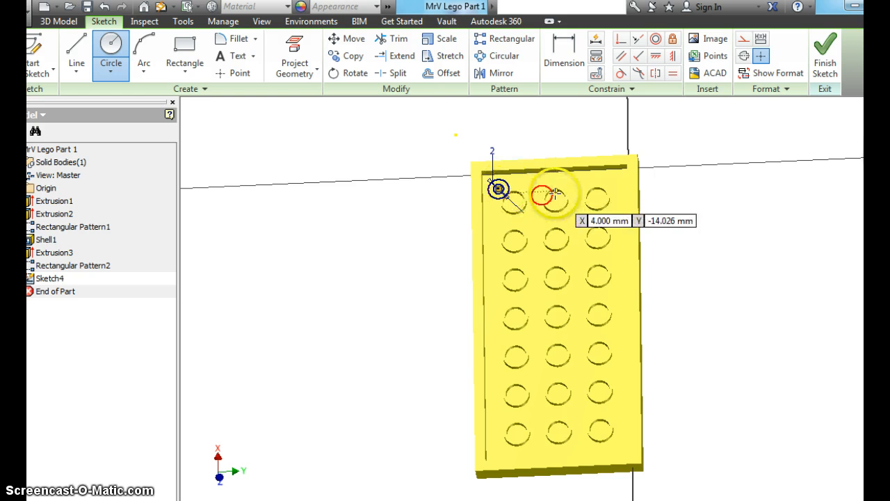
{"action": "right_click", "coordinate": [423, 256]}
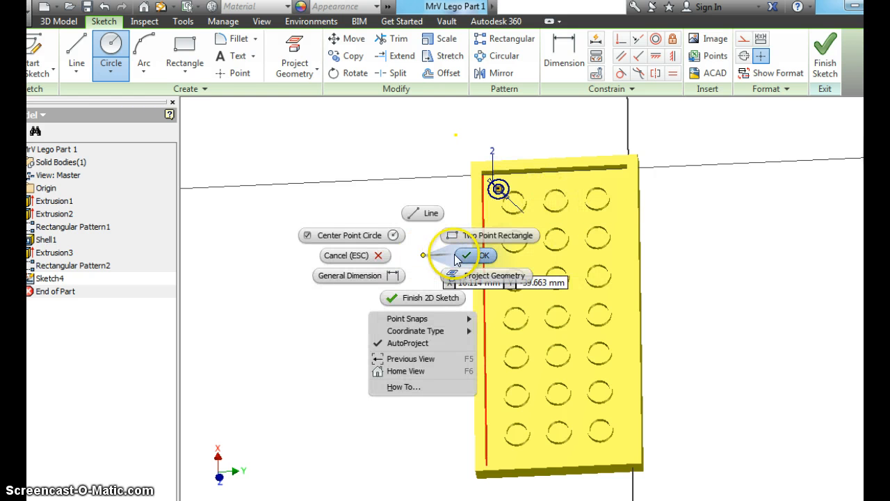
{"action": "left_click", "coordinate": [456, 256]}
{"action": "scroll", "coordinate": [457, 199], "scroll_direction": "up", "scroll_amount": 5}
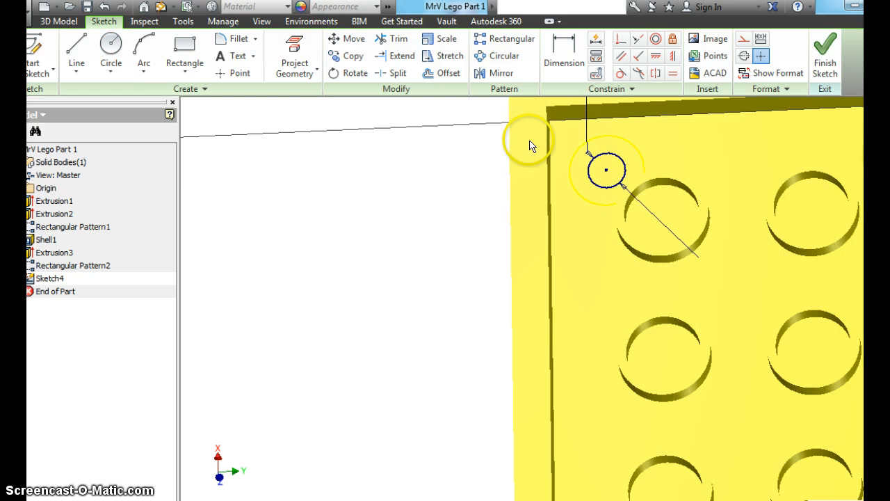
{"action": "left_click", "coordinate": [607, 170]}
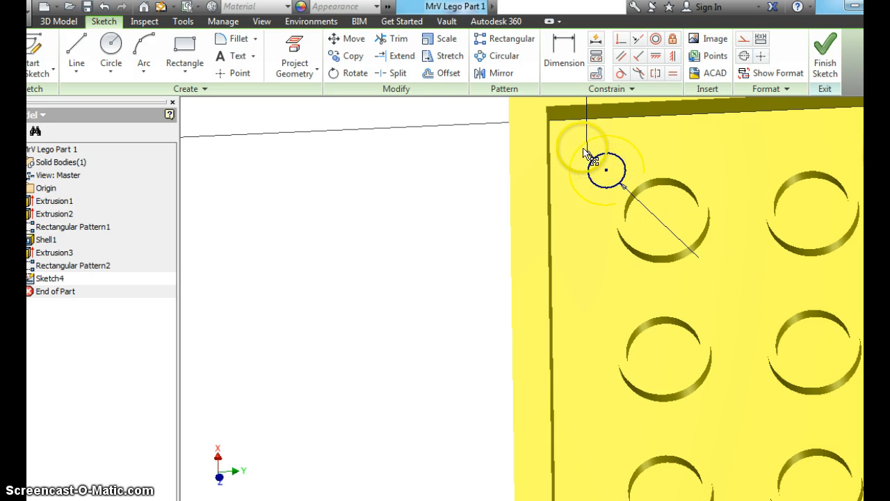
{"action": "right_click", "coordinate": [454, 214]}
{"action": "left_click", "coordinate": [454, 215]}
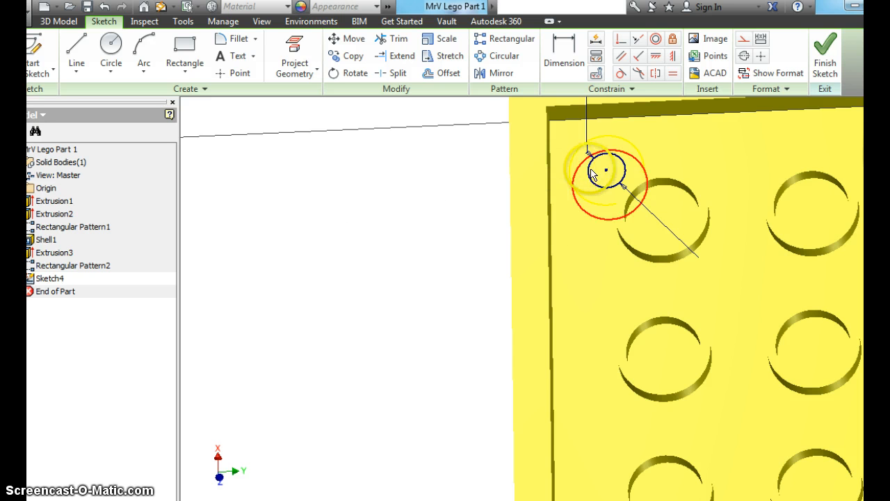
{"action": "left_click_drag", "start_coordinate": [604, 153], "coordinate": [629, 162]}
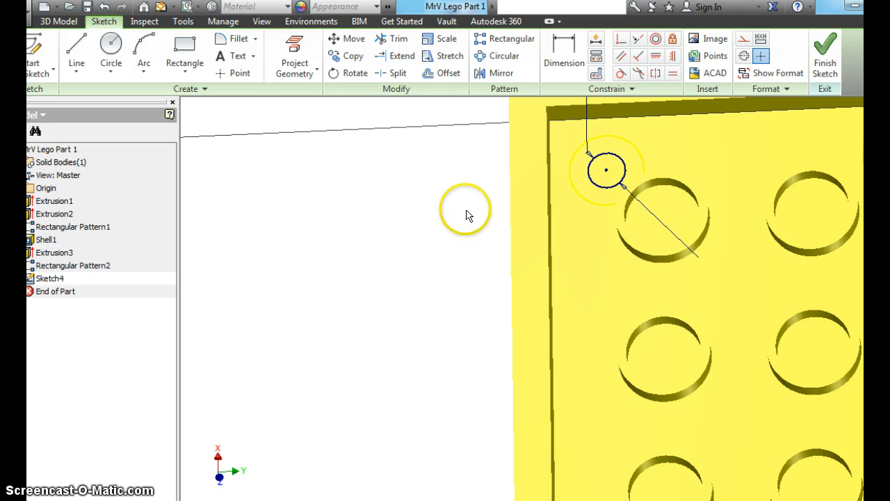
Step: Try to dimension the distance from the corner circle's centre to the upper inner edge of the recess
{"action": "left_click", "coordinate": [565, 53]}
{"action": "left_click", "coordinate": [606, 169]}
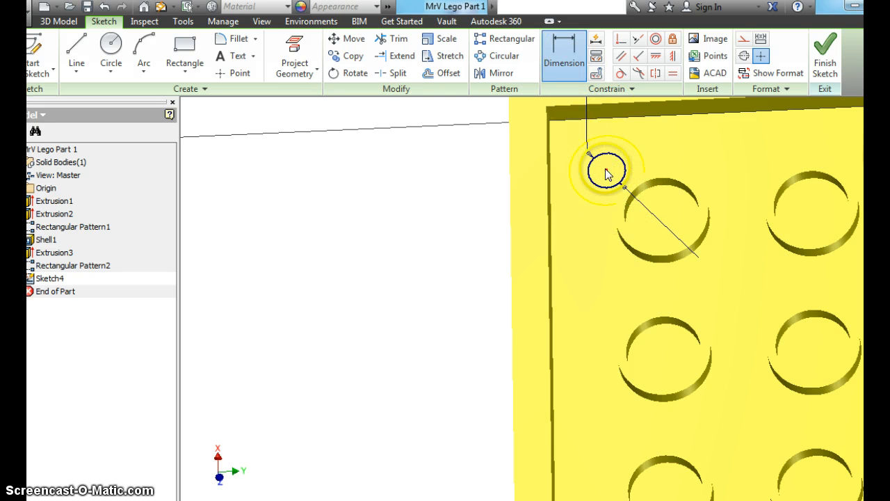
{"action": "left_click", "coordinate": [604, 119]}
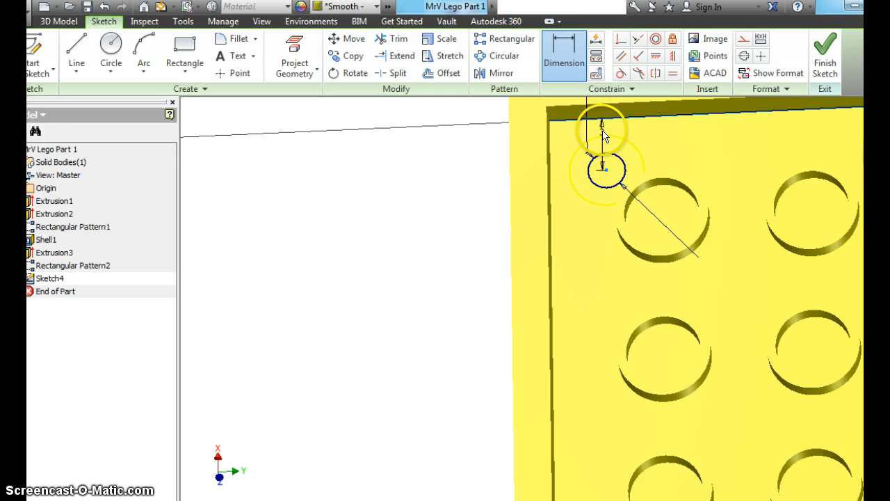
{"action": "left_click", "coordinate": [603, 133]}
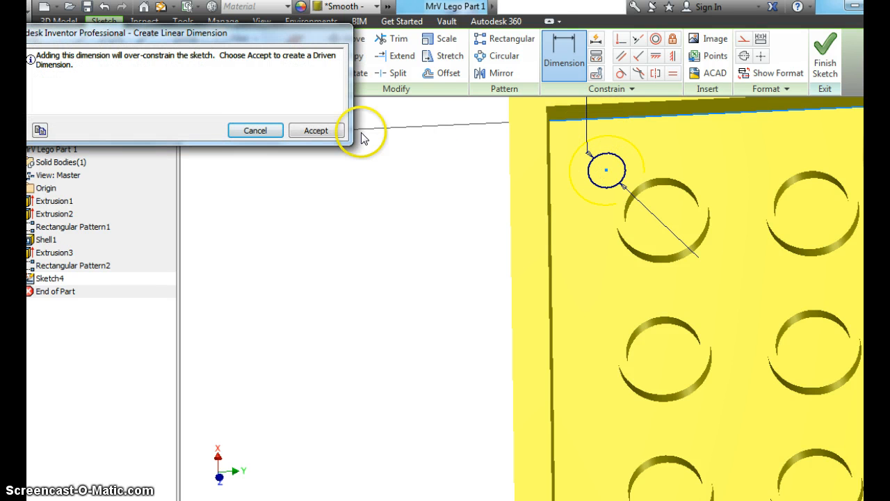
{"action": "left_click", "coordinate": [242, 135]}
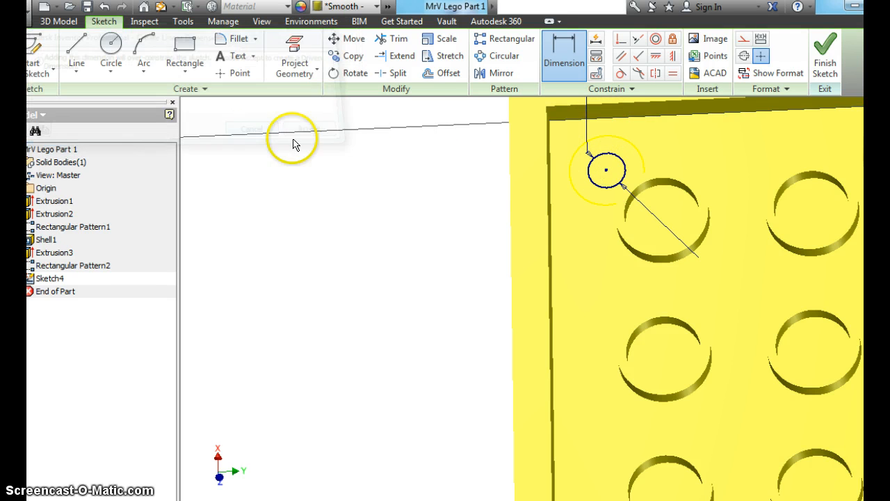
Step: Try to dimension the corner circle from the recess's left inner edge, and undo the circle
{"action": "left_click", "coordinate": [590, 175]}
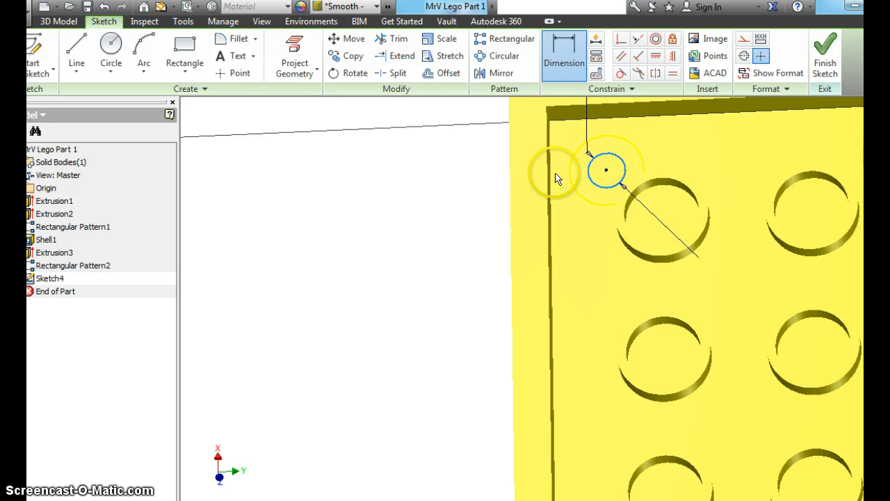
{"action": "left_click", "coordinate": [547, 178]}
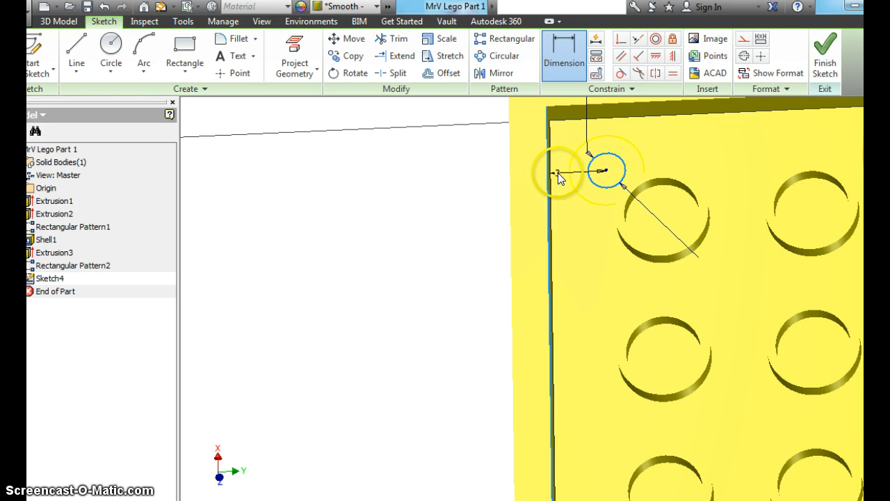
{"action": "left_click", "coordinate": [563, 172]}
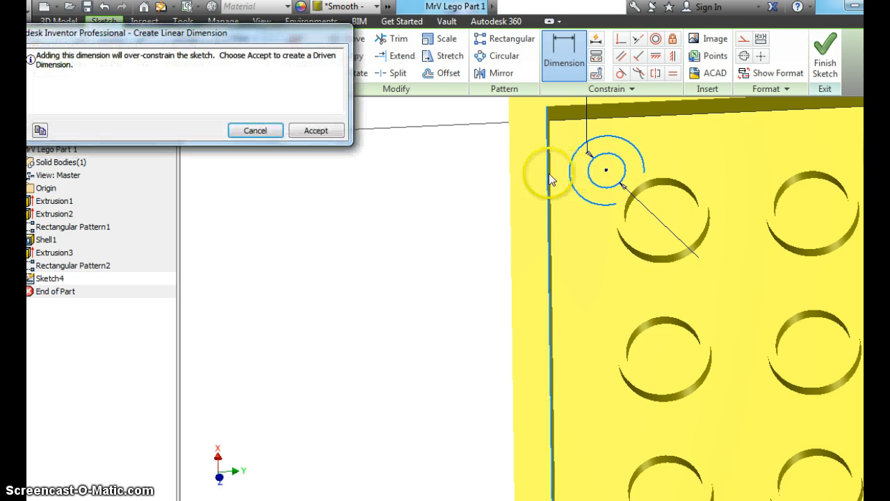
{"action": "left_click", "coordinate": [256, 131]}
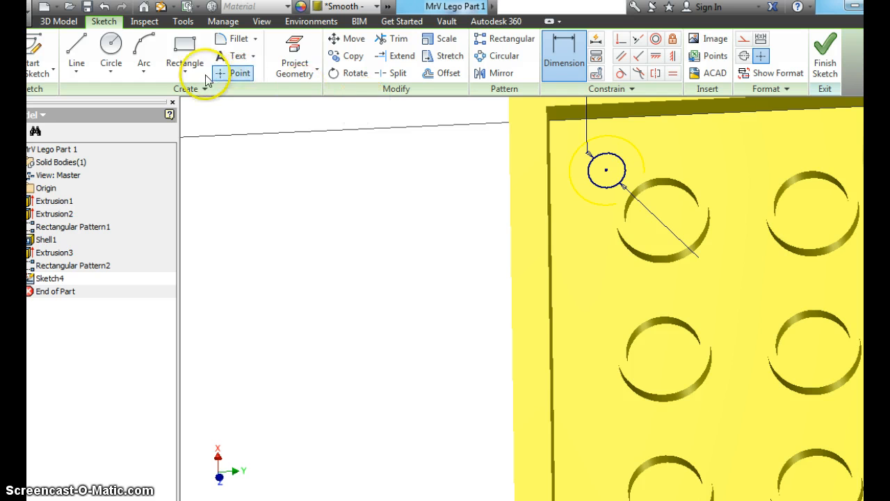
{"action": "left_click", "coordinate": [105, 8]}
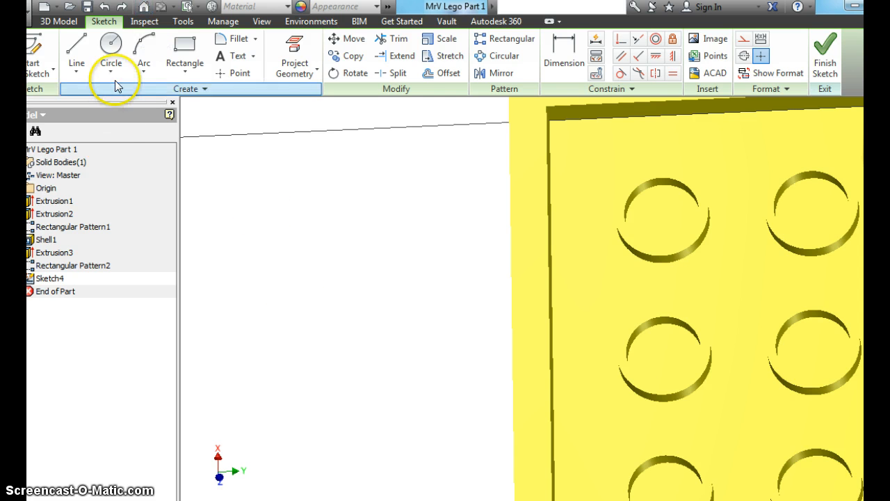
Step: Sketch a circle about 1.6 mm in diameter freehand near the upper-left corner of the recessed inner face
{"action": "left_click", "coordinate": [112, 44]}
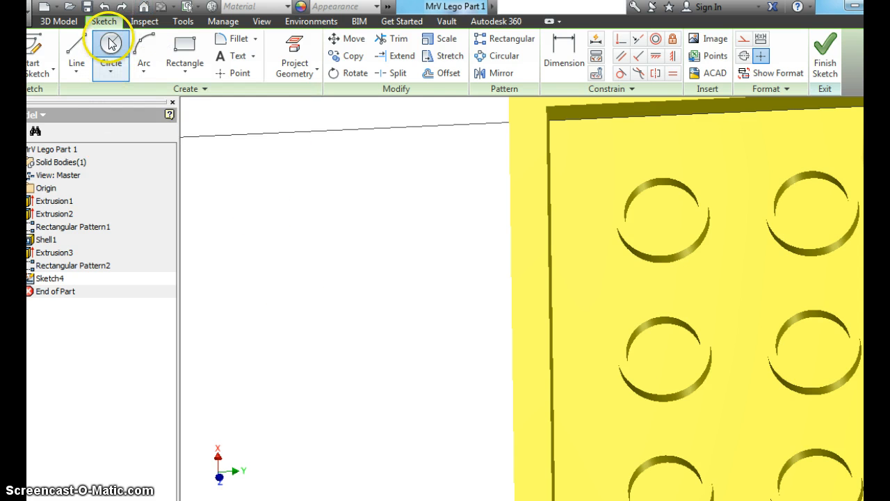
{"action": "left_click", "coordinate": [582, 148]}
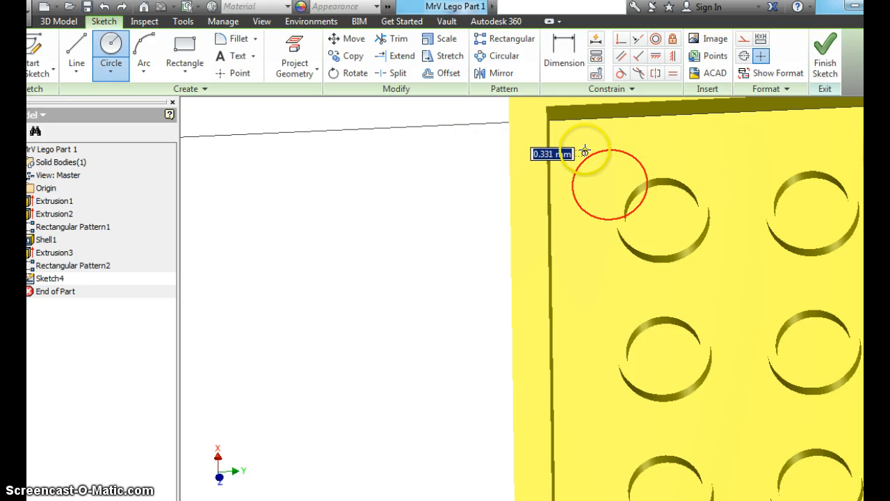
{"action": "right_click", "coordinate": [621, 137]}
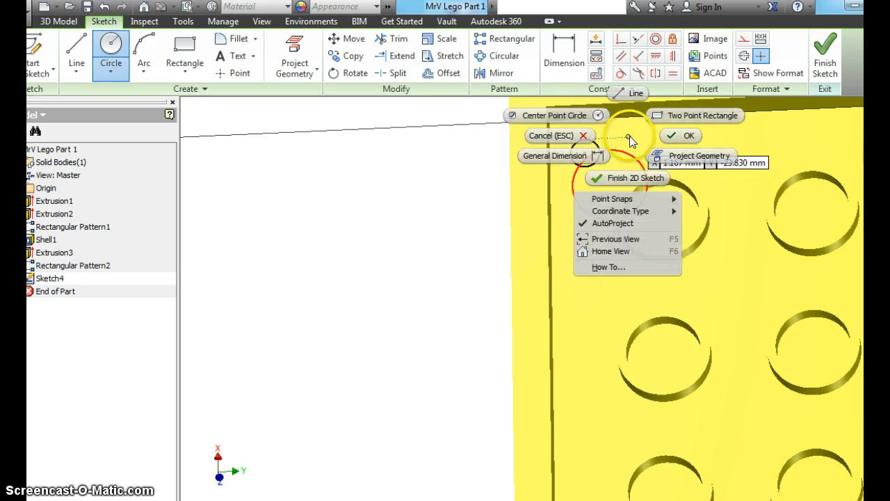
{"action": "left_click", "coordinate": [665, 139]}
Step: Dimension the corner circle's diameter as 2 mm
{"action": "left_click", "coordinate": [565, 60]}
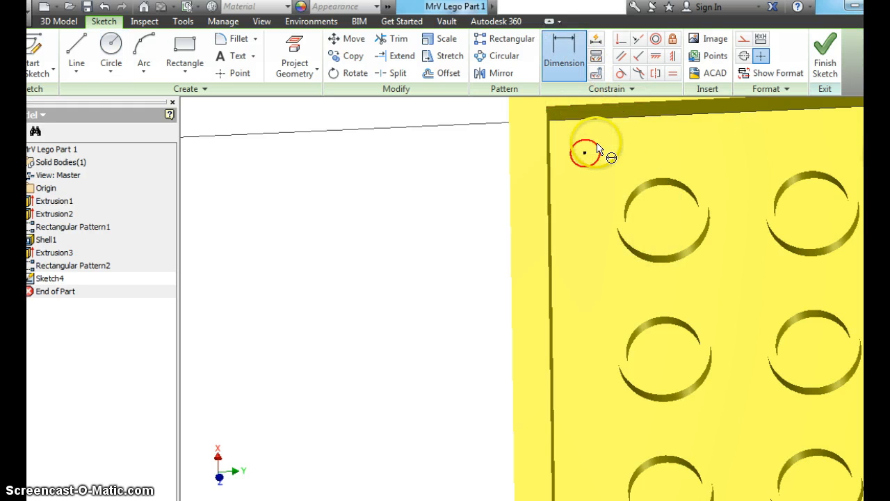
{"action": "left_click", "coordinate": [615, 146]}
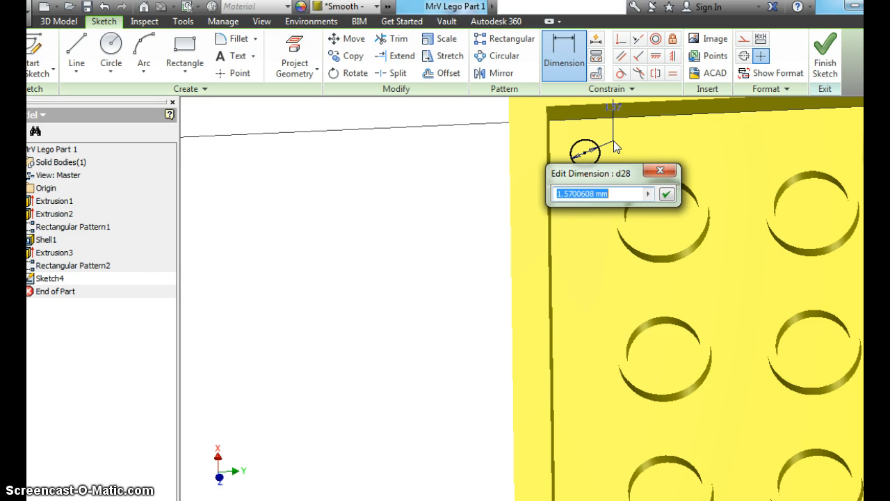
{"action": "type", "text": "2"}
{"action": "left_click", "coordinate": [665, 195]}
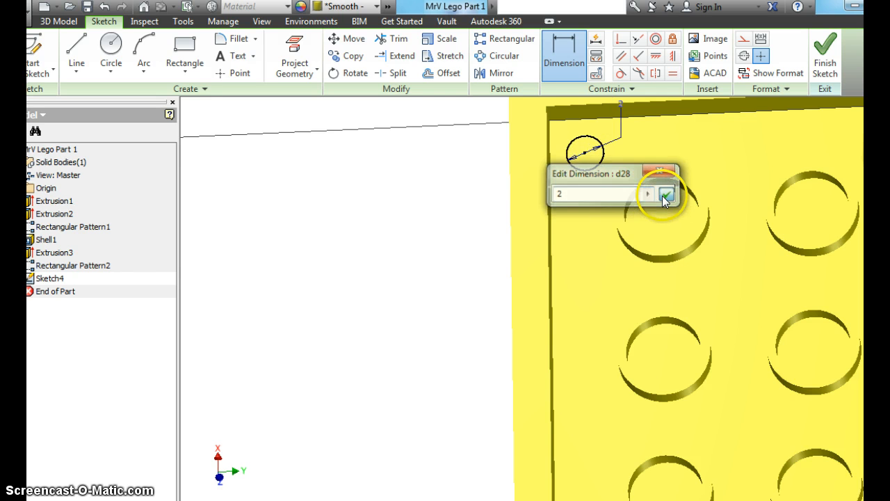
Step: Dimension the corner circle's centre 1.5 mm from the left inner edge of the recess
{"action": "scroll", "coordinate": [438, 171], "scroll_direction": "up", "scroll_amount": 2}
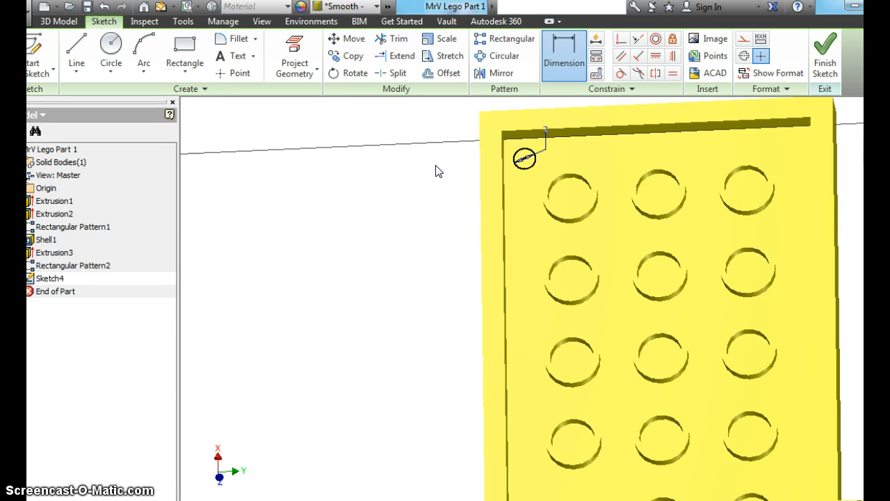
{"action": "scroll", "coordinate": [438, 171], "scroll_direction": "down", "scroll_amount": 2}
{"action": "left_click", "coordinate": [583, 172]}
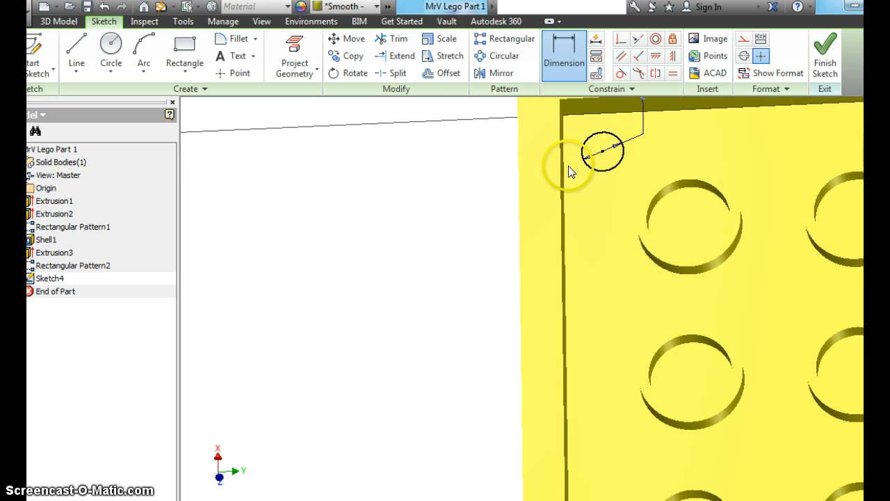
{"action": "left_click", "coordinate": [593, 153]}
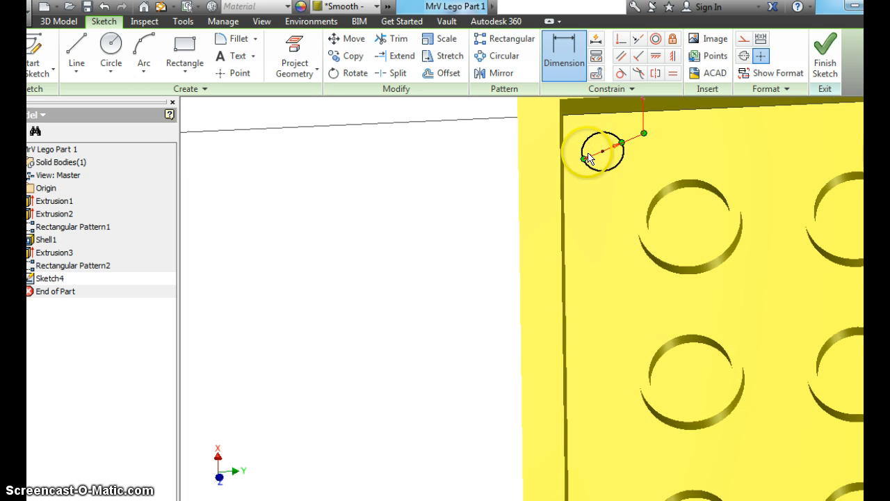
{"action": "left_click", "coordinate": [603, 155]}
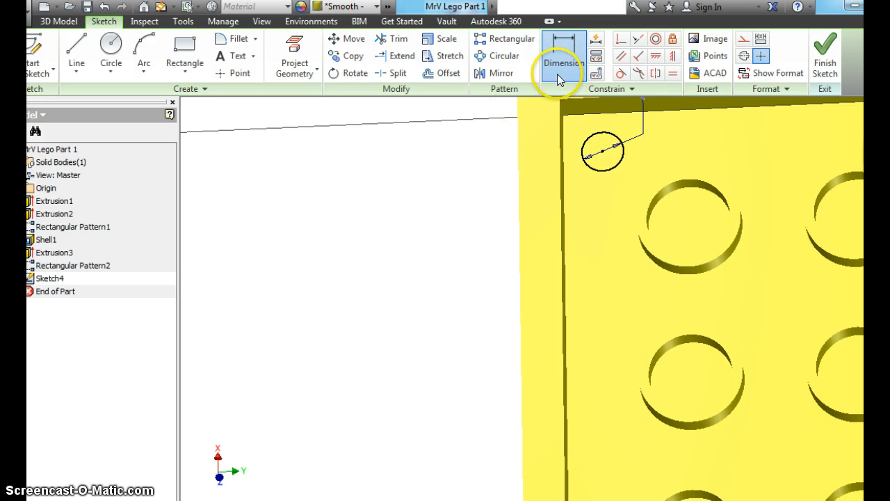
{"action": "left_click", "coordinate": [603, 156]}
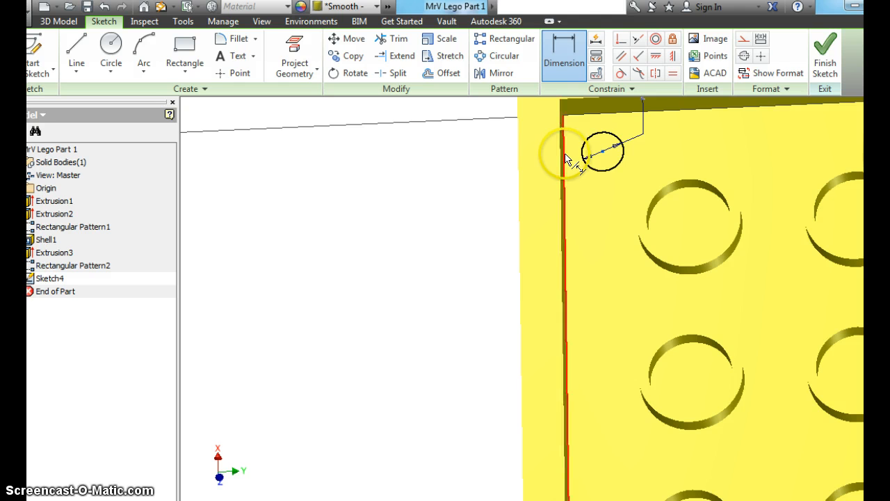
{"action": "left_click", "coordinate": [570, 157]}
{"action": "left_click", "coordinate": [575, 155]}
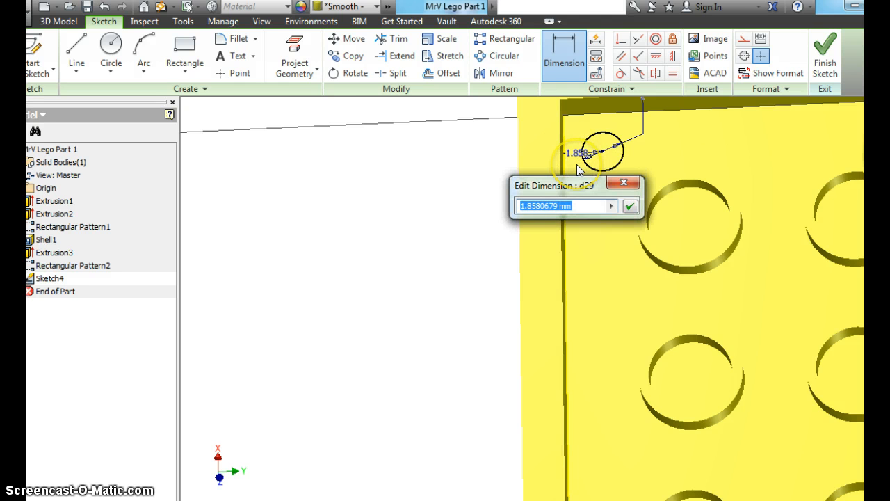
{"action": "type", "text": "1.5"}
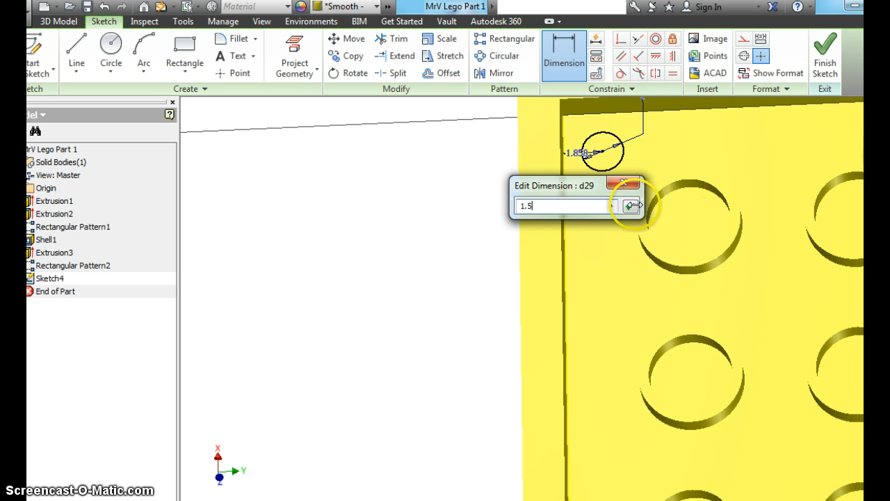
{"action": "left_click", "coordinate": [634, 206]}
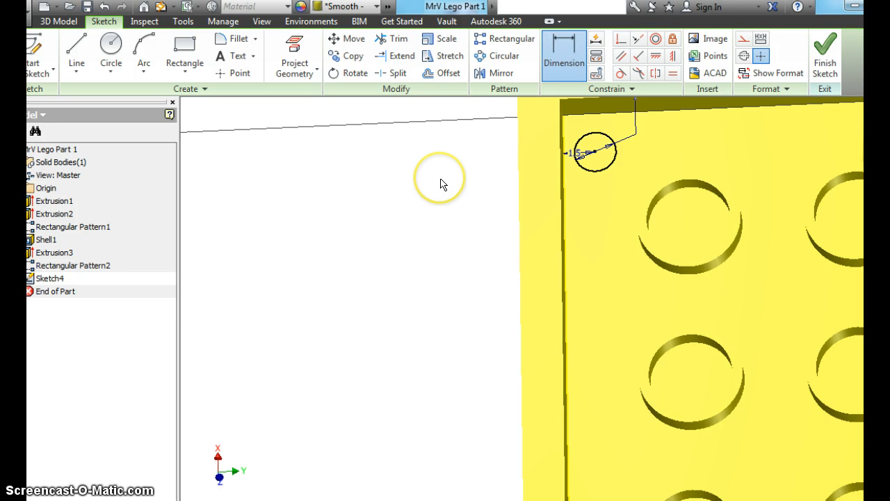
Step: Finish the sketch and extrude the corner circle as a cut by distance, in the reversed direction into the inner face
{"action": "right_click", "coordinate": [602, 170]}
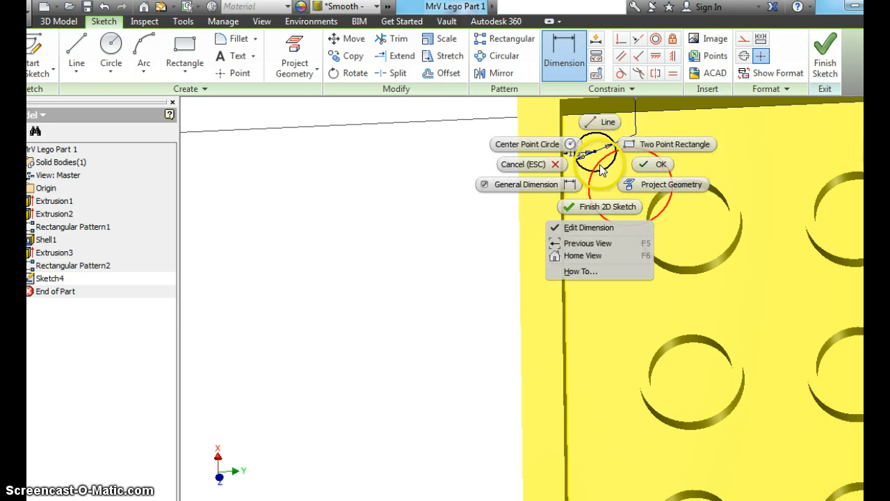
{"action": "left_click", "coordinate": [605, 206]}
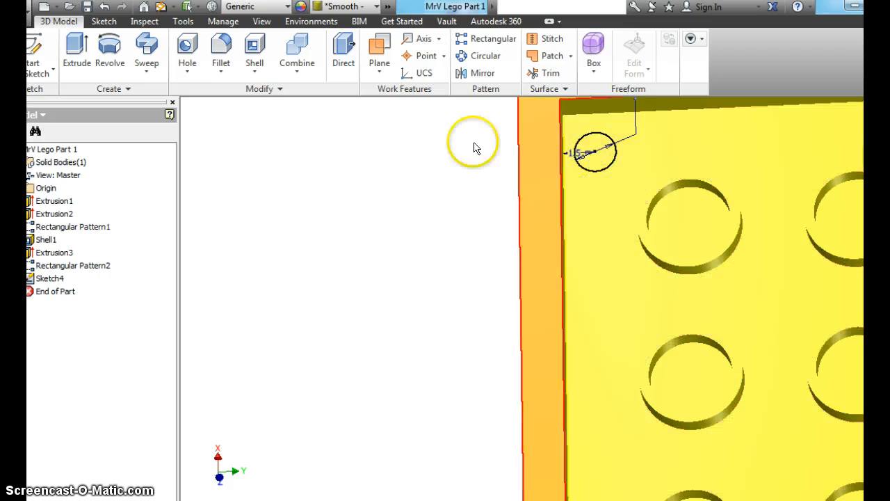
{"action": "left_click", "coordinate": [77, 50]}
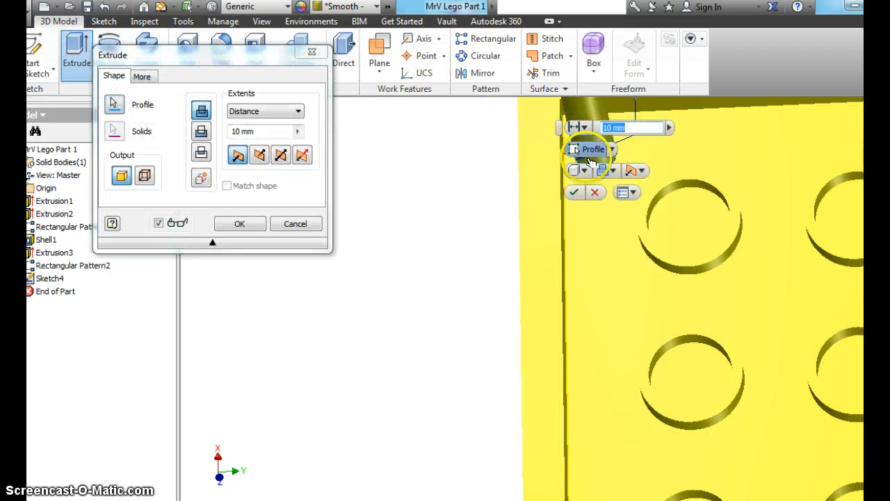
{"action": "left_click", "coordinate": [260, 154]}
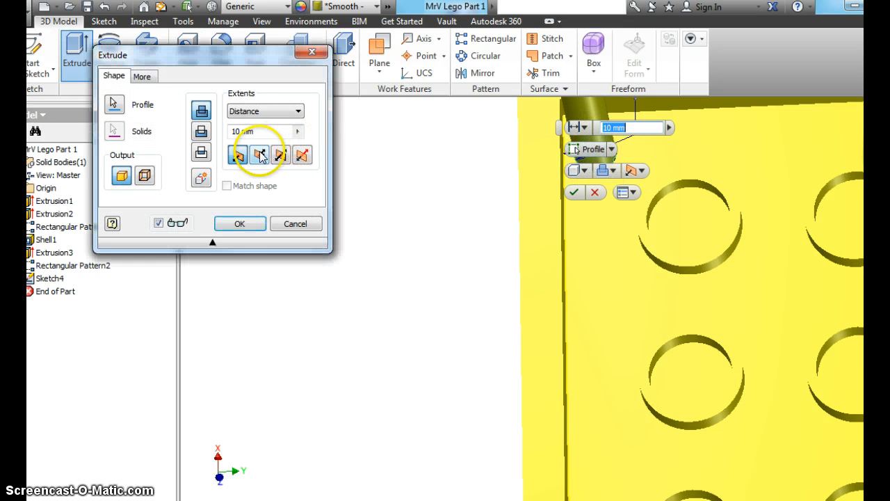
{"action": "left_click", "coordinate": [235, 136]}
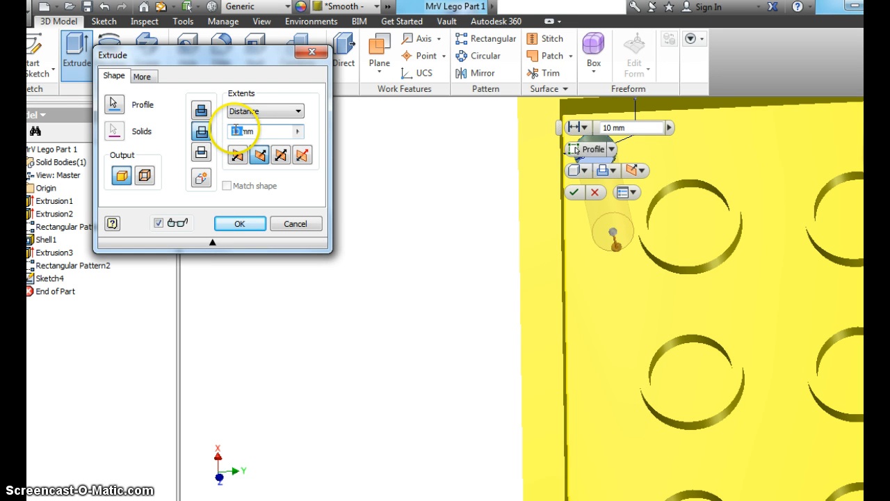
{"action": "left_click", "coordinate": [242, 223]}
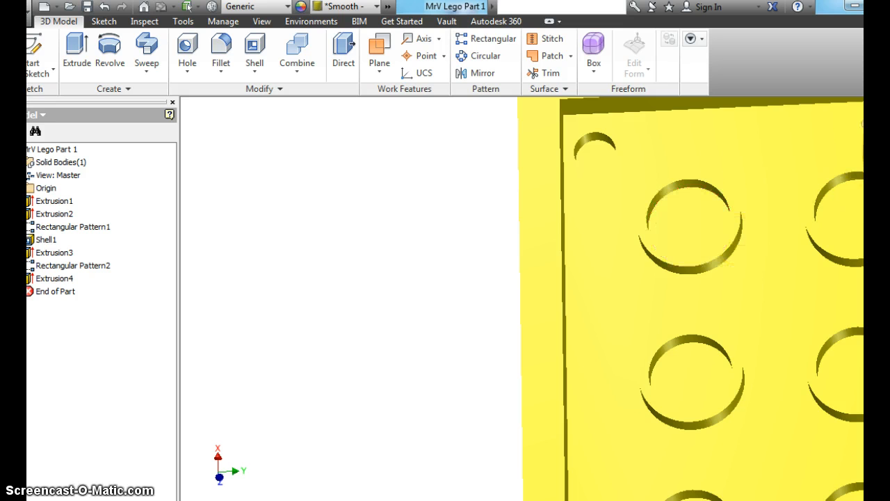
Step: Start a rectangular pattern of the small corner hole, using the recess's upper inner edge as the first direction
{"action": "scroll", "coordinate": [727, 141], "scroll_direction": "up", "scroll_amount": 6}
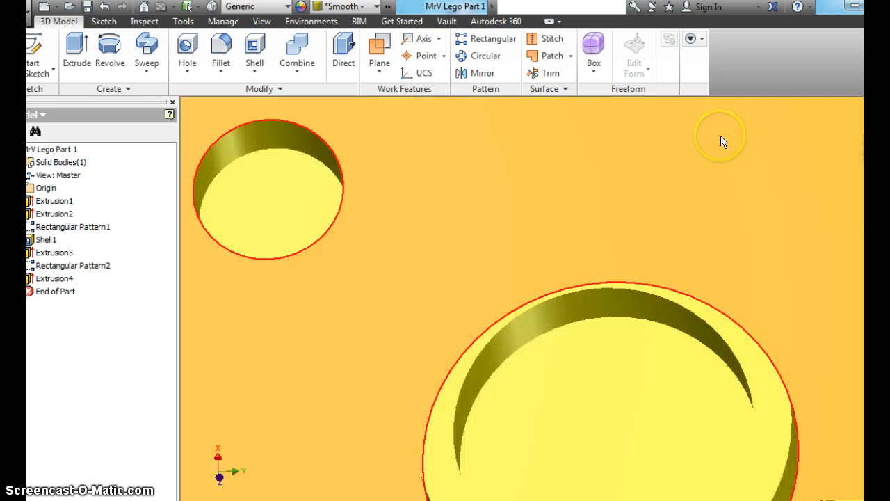
{"action": "scroll", "coordinate": [416, 163], "scroll_direction": "down", "scroll_amount": 4}
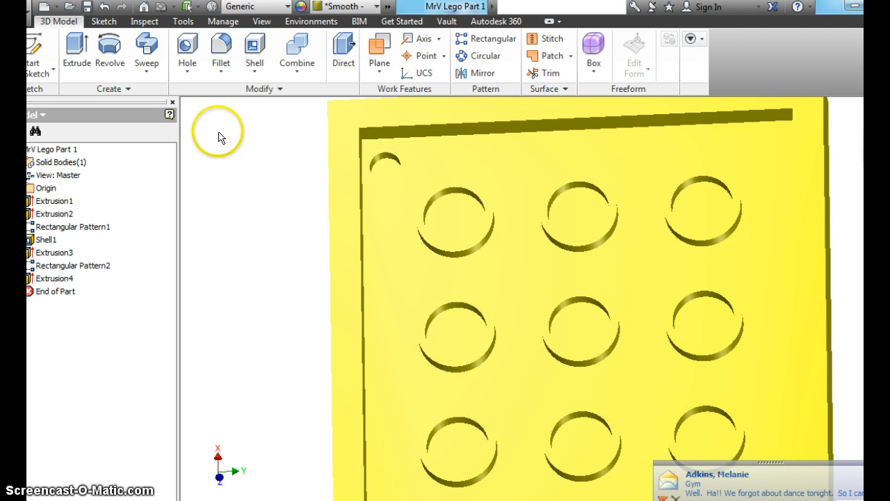
{"action": "scroll", "coordinate": [217, 134], "scroll_direction": "up", "scroll_amount": 2}
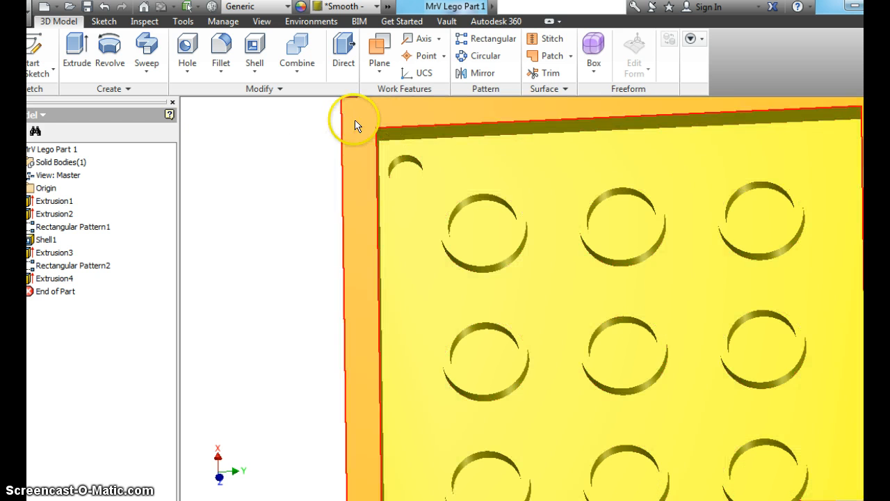
{"action": "left_click", "coordinate": [463, 39]}
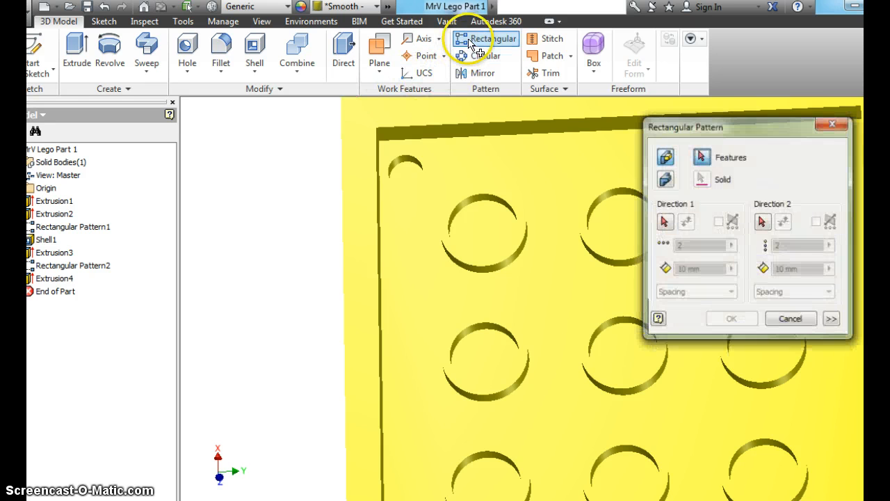
{"action": "left_click", "coordinate": [407, 168]}
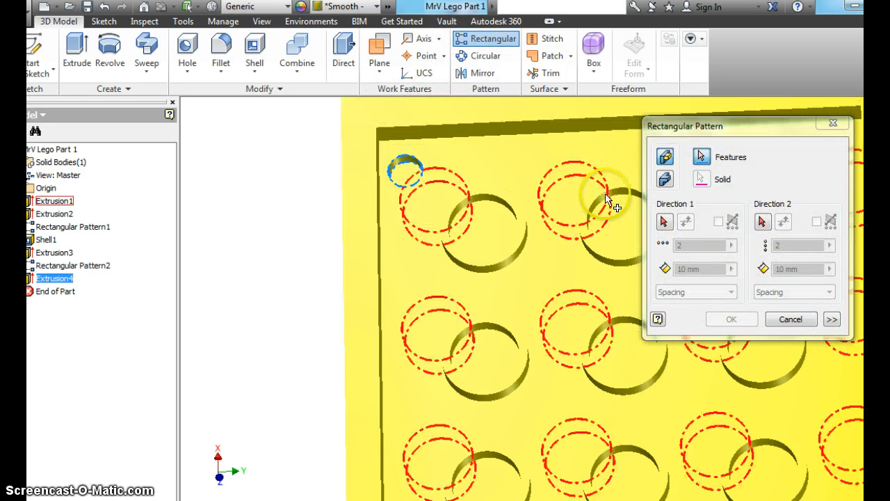
{"action": "left_click", "coordinate": [662, 222]}
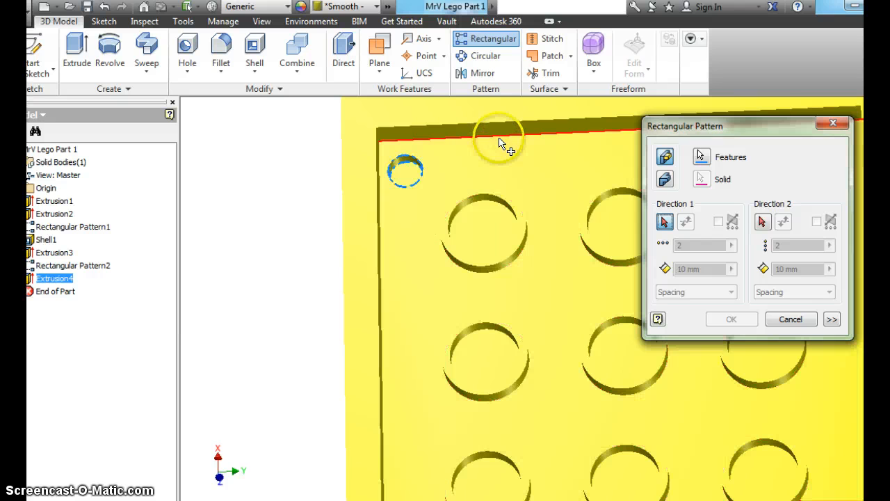
{"action": "left_click", "coordinate": [501, 140]}
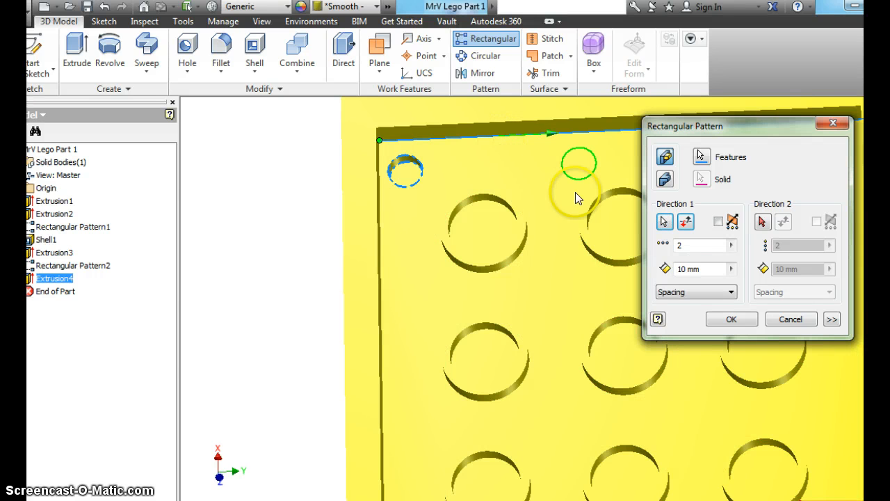
Step: Set the pattern's first direction to 4 instances with 8 mm spacing
{"action": "left_click_drag", "start_coordinate": [716, 126], "coordinate": [191, 132]}
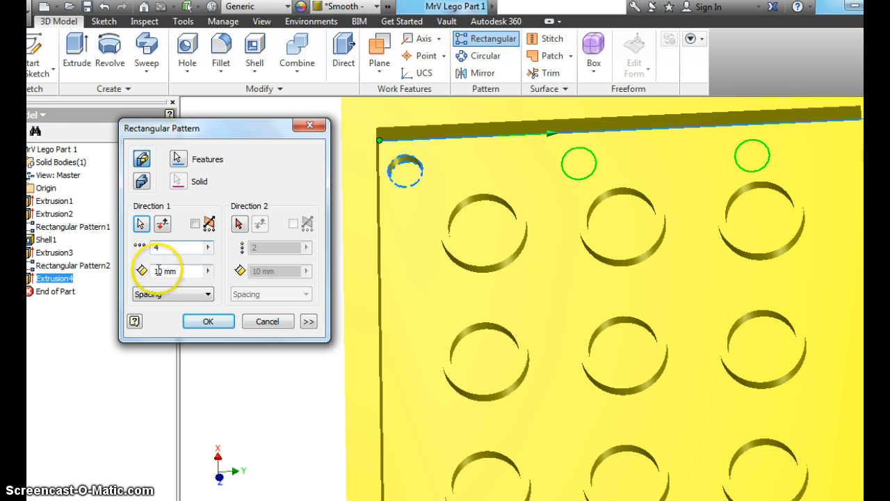
{"action": "type", "text": "6"}
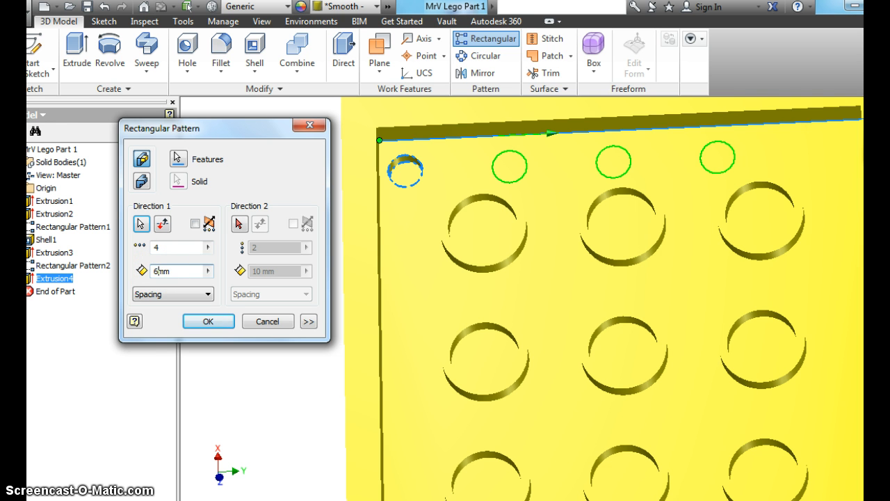
{"action": "key", "text": "BackSpace"}
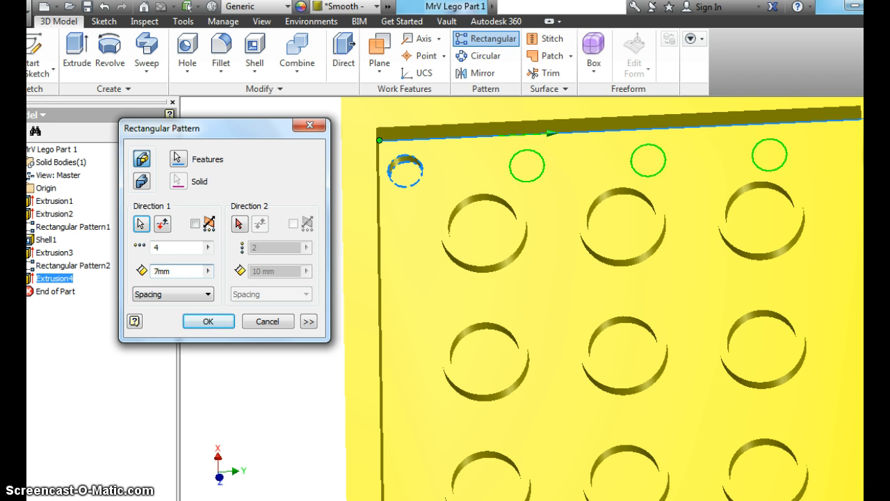
{"action": "key", "text": "BackSpace"}
{"action": "type", "text": "8"}
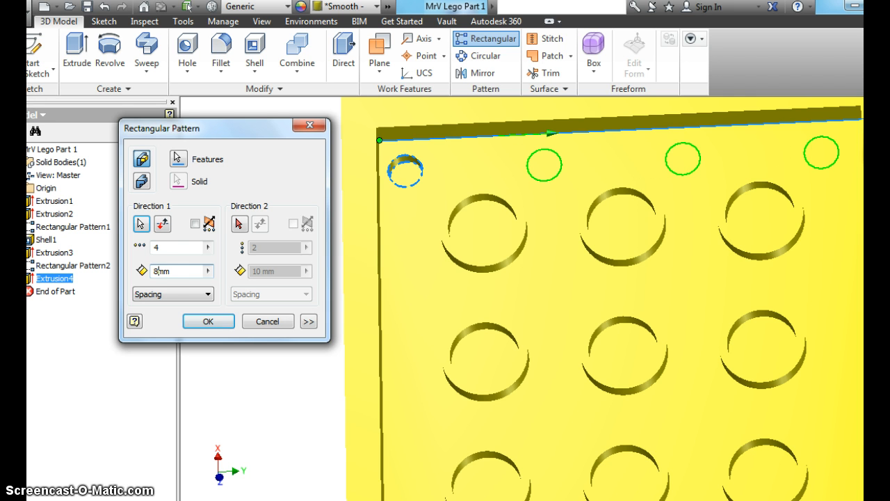
Step: Pattern the hole in a second direction down the left inner edge, flipped, with 8 instances at 8 mm spacing, and create the pattern
{"action": "left_click", "coordinate": [240, 224]}
{"action": "left_click", "coordinate": [381, 247]}
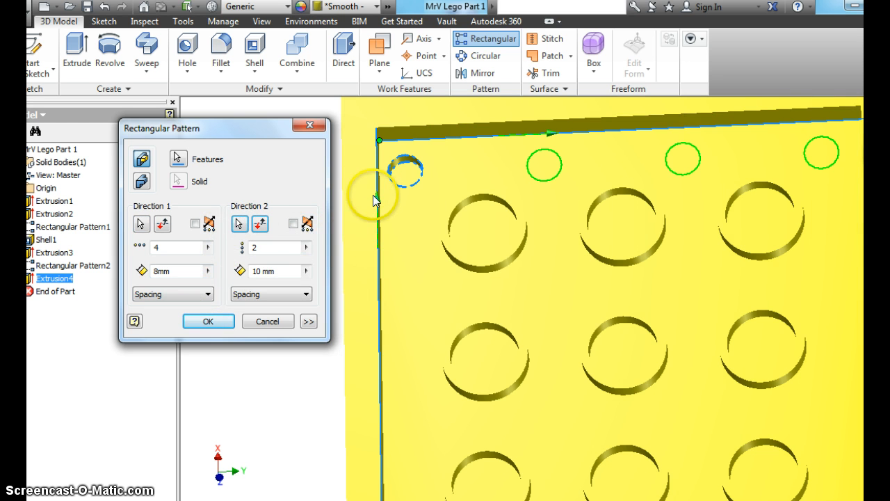
{"action": "left_click", "coordinate": [260, 223]}
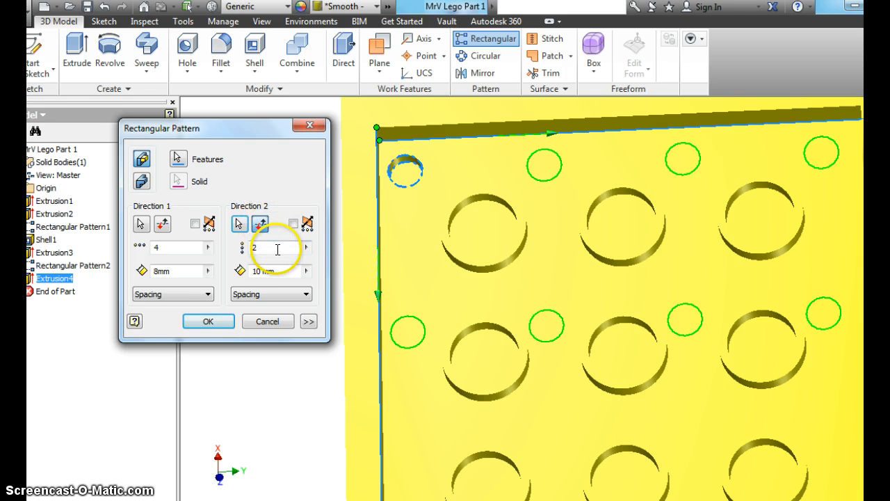
{"action": "left_click", "coordinate": [270, 249]}
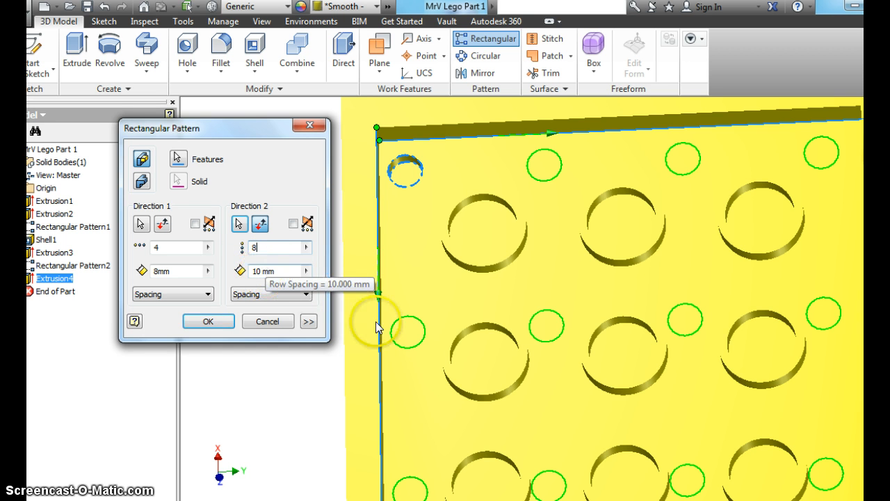
{"action": "double_click", "coordinate": [257, 271]}
{"action": "type", "text": "8"}
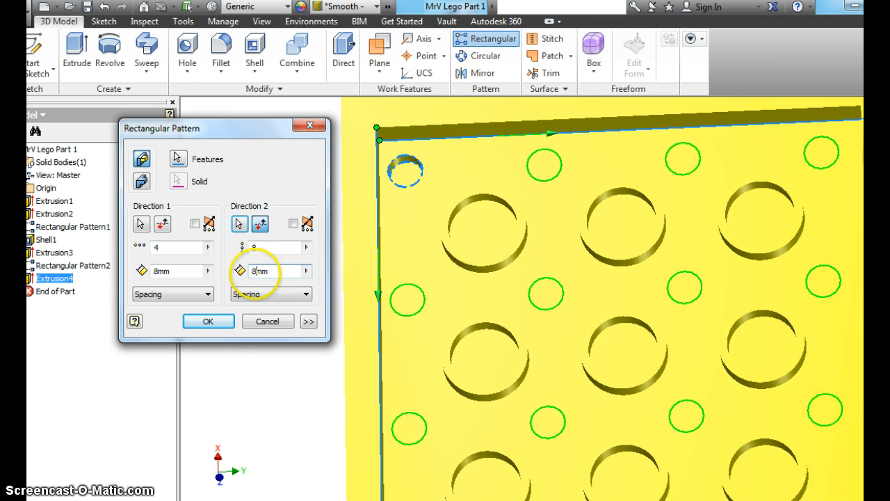
{"action": "scroll", "coordinate": [805, 171], "scroll_direction": "down", "scroll_amount": 5}
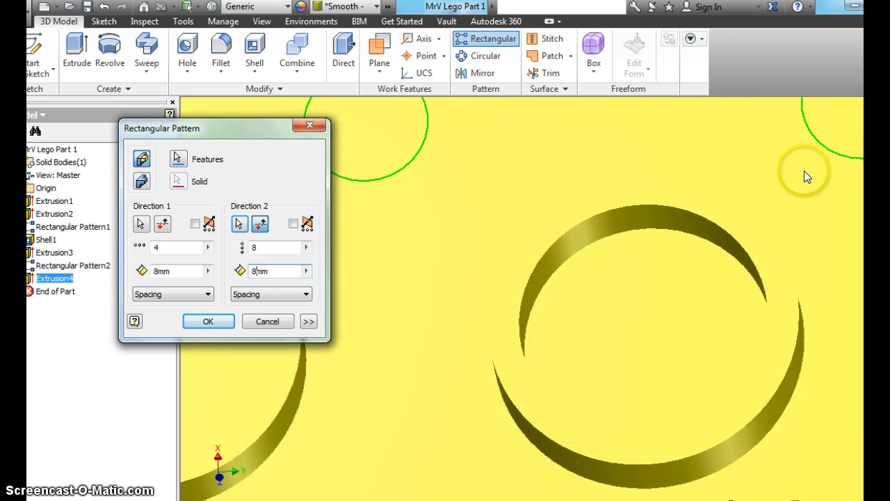
{"action": "scroll", "coordinate": [804, 171], "scroll_direction": "up", "scroll_amount": 6}
{"action": "scroll", "coordinate": [740, 258], "scroll_direction": "up", "scroll_amount": 10}
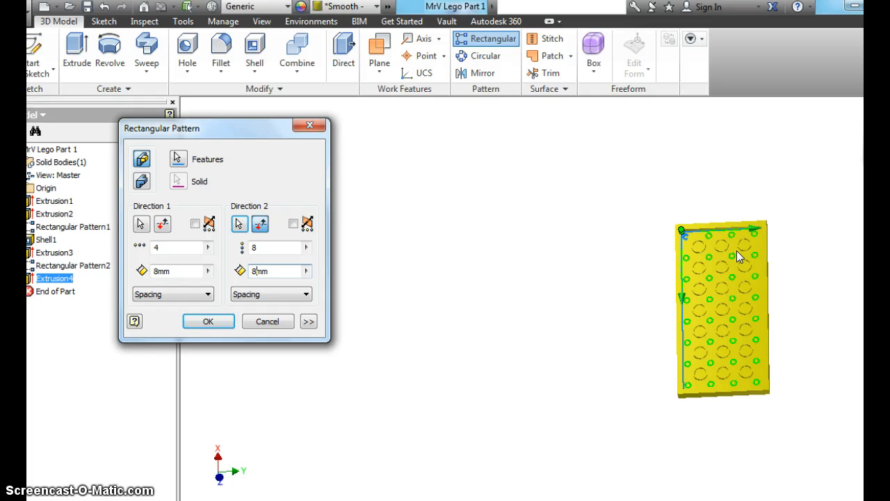
{"action": "scroll", "coordinate": [737, 252], "scroll_direction": "down", "scroll_amount": 3}
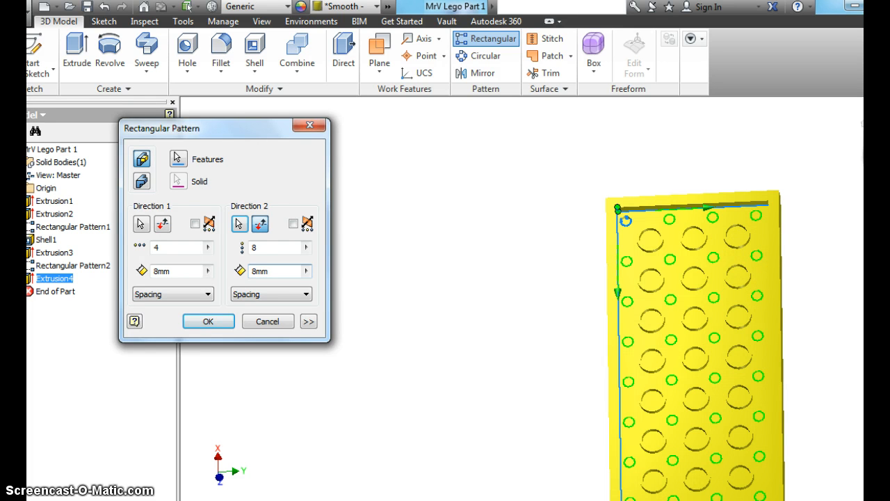
{"action": "middle_click_drag", "start_coordinate": [782, 209], "coordinate": [647, 139]}
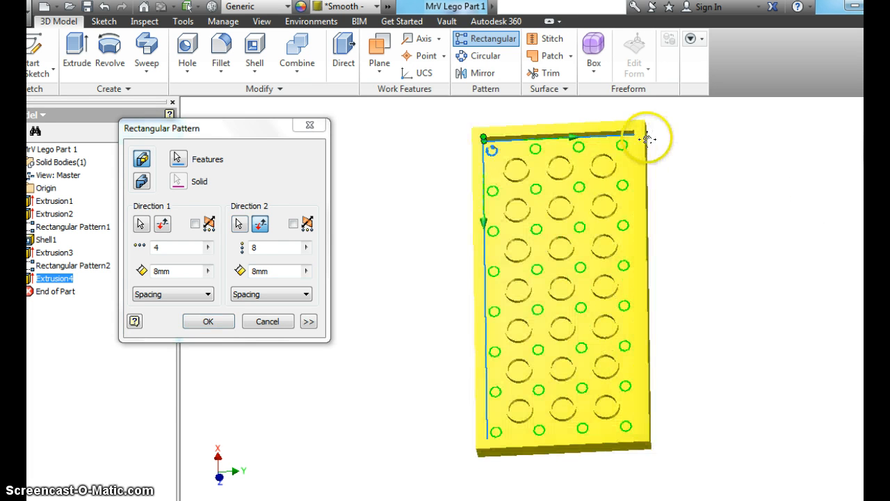
{"action": "left_click", "coordinate": [220, 324]}
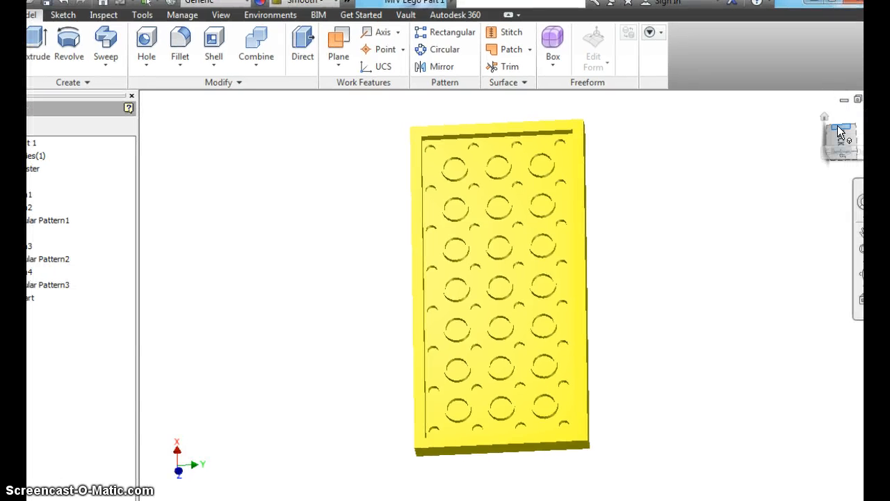
Step: Examine the plate from its studded side and its underside, and return to the home view
{"action": "mouse_move", "coordinate": [840, 132]}
{"action": "left_mouse_down"}
{"action": "mouse_move", "coordinate": [730, 203]}
{"action": "mouse_move", "coordinate": [557, 238]}
{"action": "mouse_move", "coordinate": [451, 272]}
{"action": "mouse_move", "coordinate": [218, 314]}
{"action": "mouse_move", "coordinate": [147, 302]}
{"action": "mouse_move", "coordinate": [163, 236]}
{"action": "mouse_move", "coordinate": [253, 246]}
{"action": "mouse_move", "coordinate": [260, 228]}
{"action": "mouse_move", "coordinate": [286, 249]}
{"action": "left_mouse_up"}
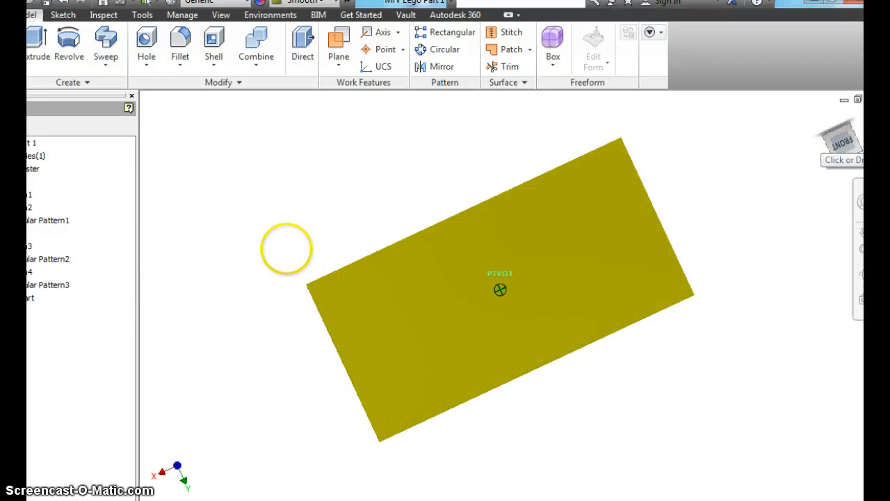
{"action": "left_click_drag", "start_coordinate": [244, 199], "coordinate": [216, 169]}
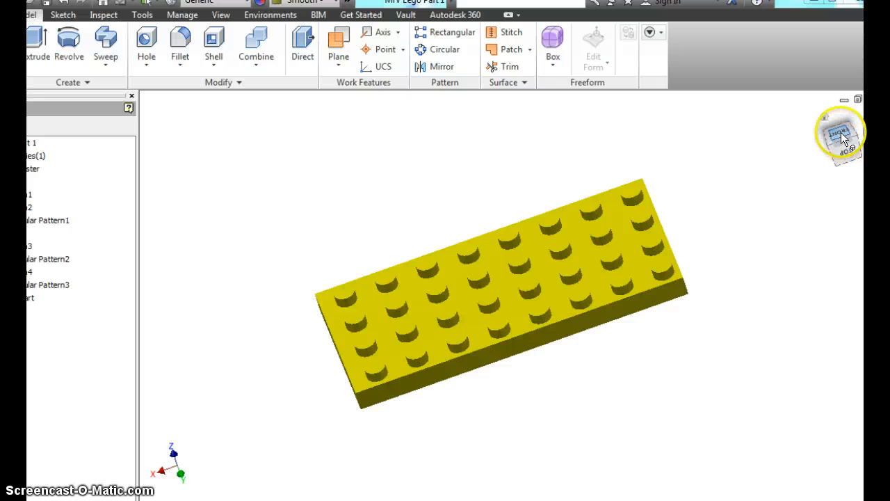
{"action": "mouse_move", "coordinate": [843, 138]}
{"action": "left_mouse_down"}
{"action": "mouse_move", "coordinate": [831, 179]}
{"action": "mouse_move", "coordinate": [814, 139]}
{"action": "left_mouse_up"}
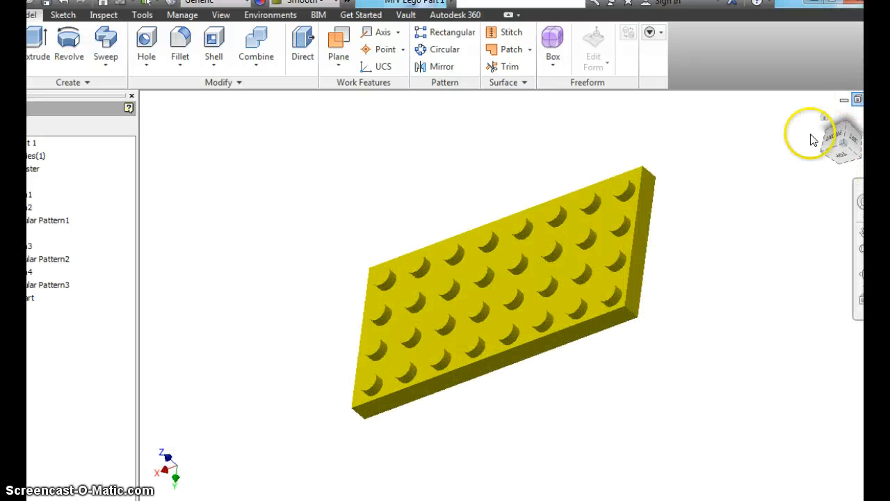
{"action": "left_click", "coordinate": [821, 117]}
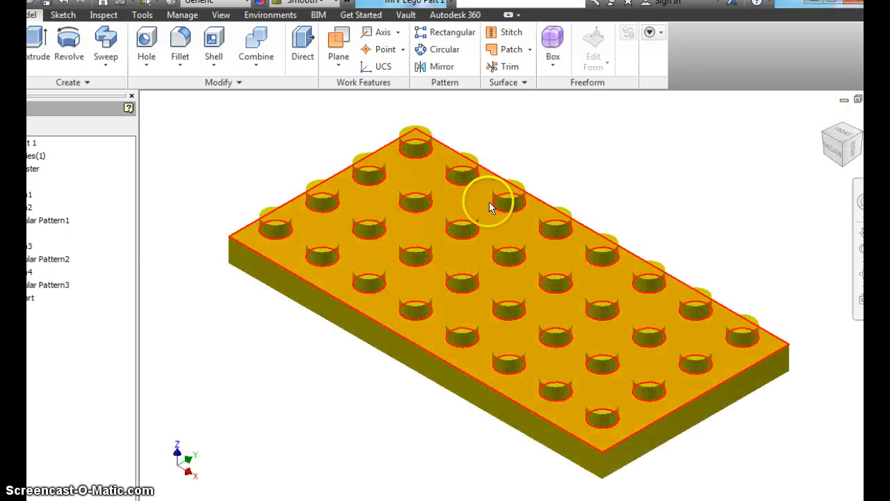
{"action": "mouse_move", "coordinate": [854, 154]}
{"action": "left_mouse_down"}
{"action": "mouse_move", "coordinate": [666, 90]}
{"action": "mouse_move", "coordinate": [682, 447]}
{"action": "mouse_move", "coordinate": [682, 324]}
{"action": "mouse_move", "coordinate": [527, 342]}
{"action": "mouse_move", "coordinate": [525, 334]}
{"action": "left_mouse_up"}
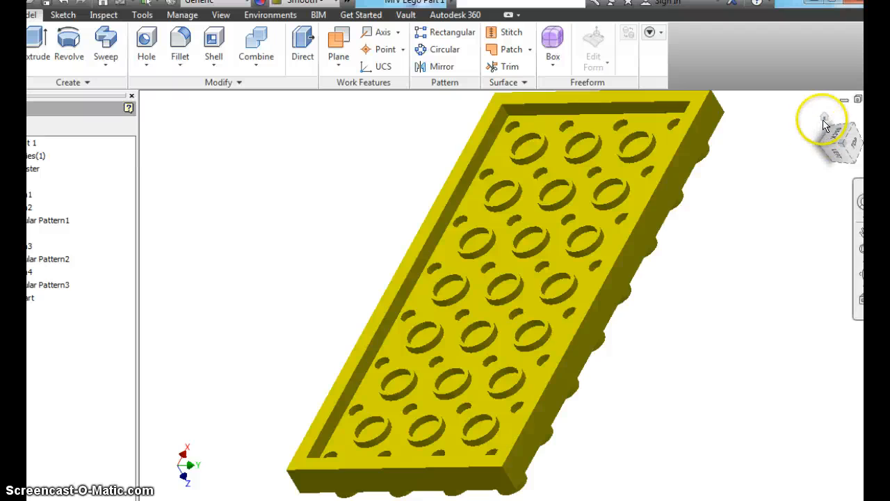
{"action": "left_click", "coordinate": [824, 118]}
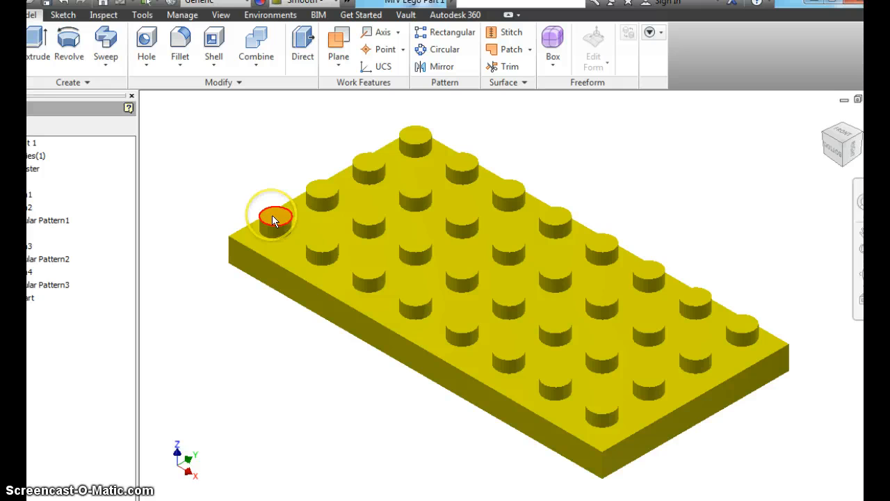
Step: Start a new sketch on the top face of the plate's left corner stud and orient the model isometrically with its studs facing up
{"action": "right_click", "coordinate": [272, 218]}
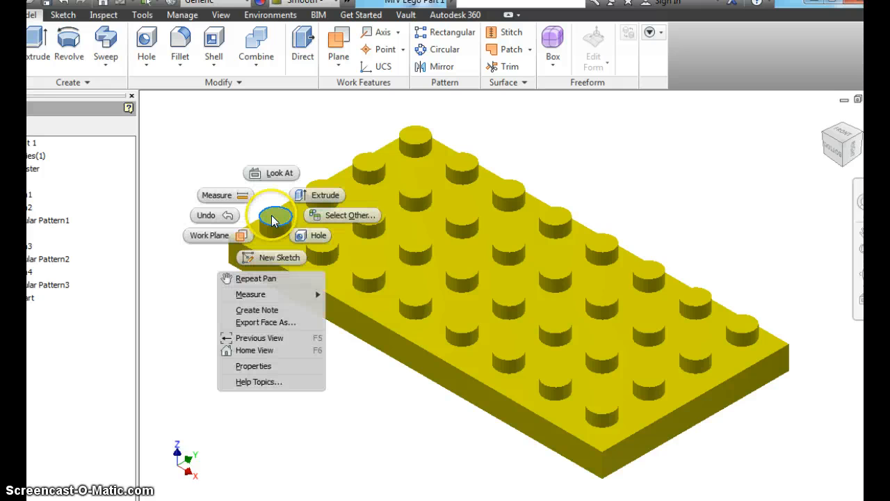
{"action": "left_click", "coordinate": [272, 254]}
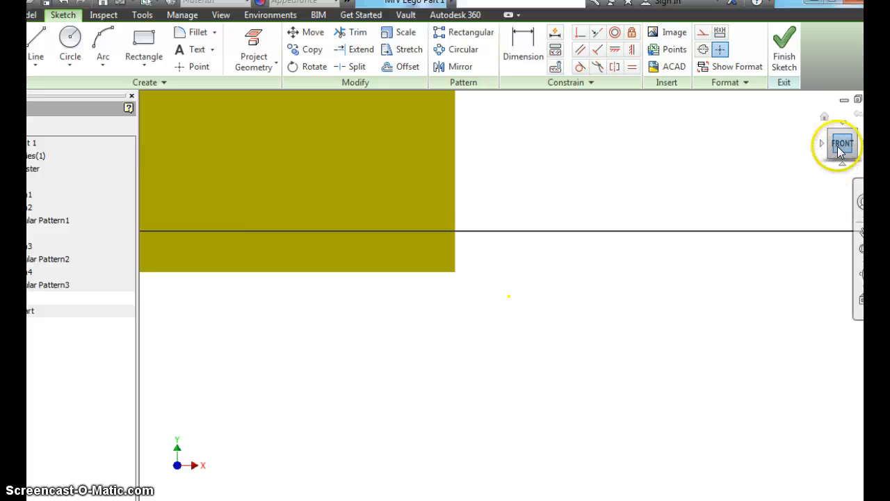
{"action": "left_click", "coordinate": [841, 146]}
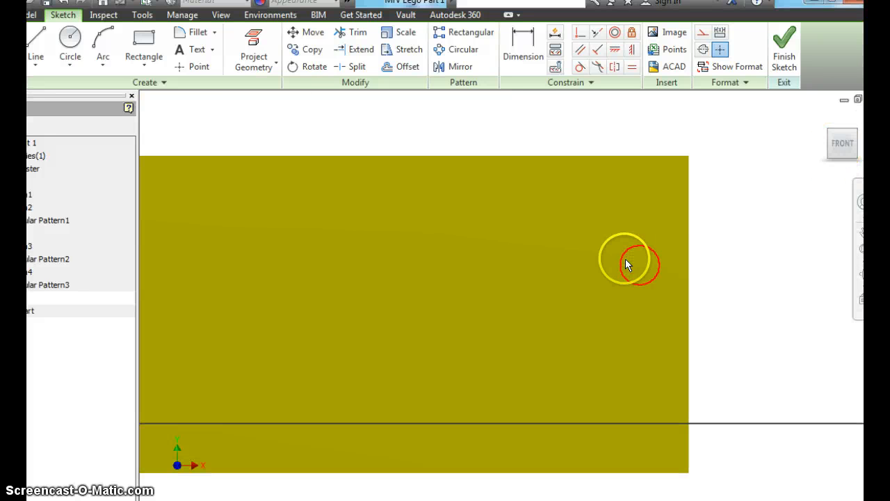
{"action": "left_click", "coordinate": [842, 134]}
{"action": "left_click", "coordinate": [842, 134]}
{"action": "left_click", "coordinate": [843, 141]}
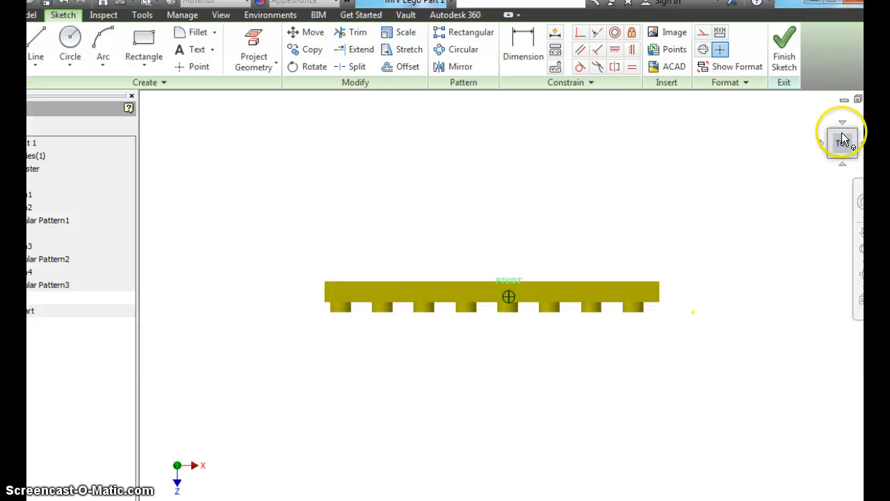
{"action": "left_click", "coordinate": [843, 161]}
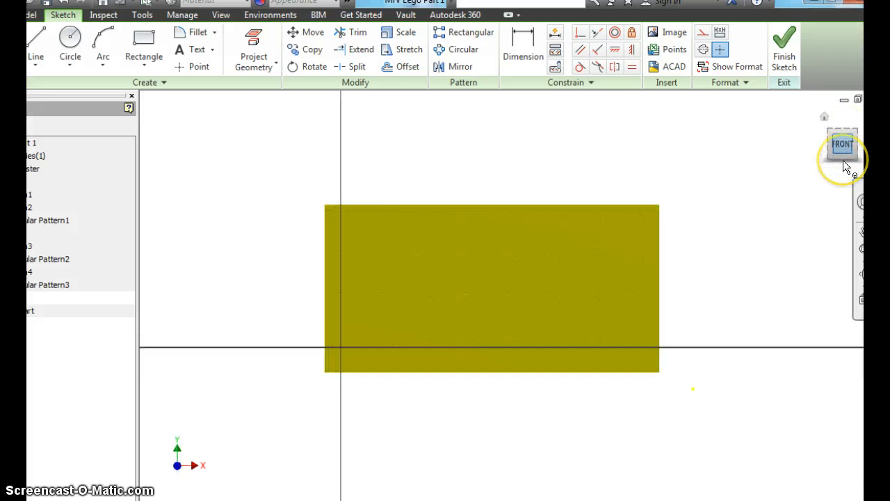
{"action": "left_click", "coordinate": [843, 160]}
{"action": "left_click", "coordinate": [833, 138]}
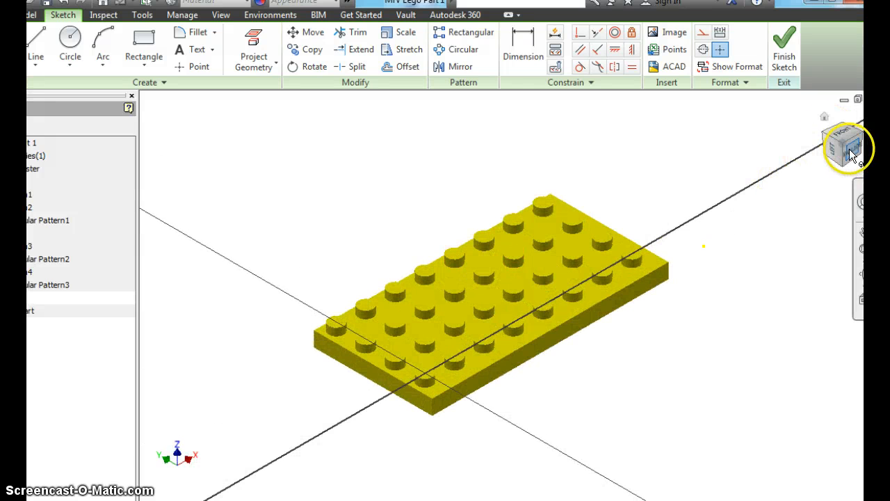
Step: Place a sketch text reading LEGO on the top face of the plate's left corner stud
{"action": "scroll", "coordinate": [685, 248], "scroll_direction": "up", "scroll_amount": 5}
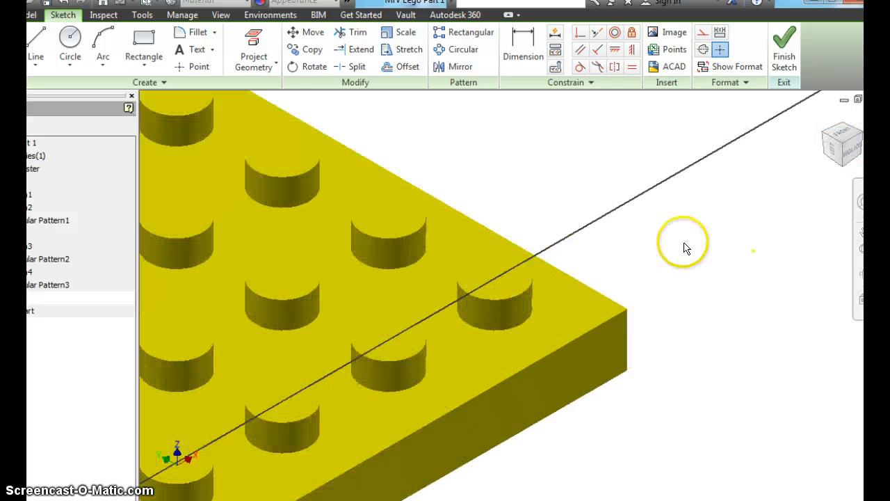
{"action": "left_click", "coordinate": [862, 234]}
{"action": "scroll", "coordinate": [818, 219], "scroll_direction": "down", "scroll_amount": 2}
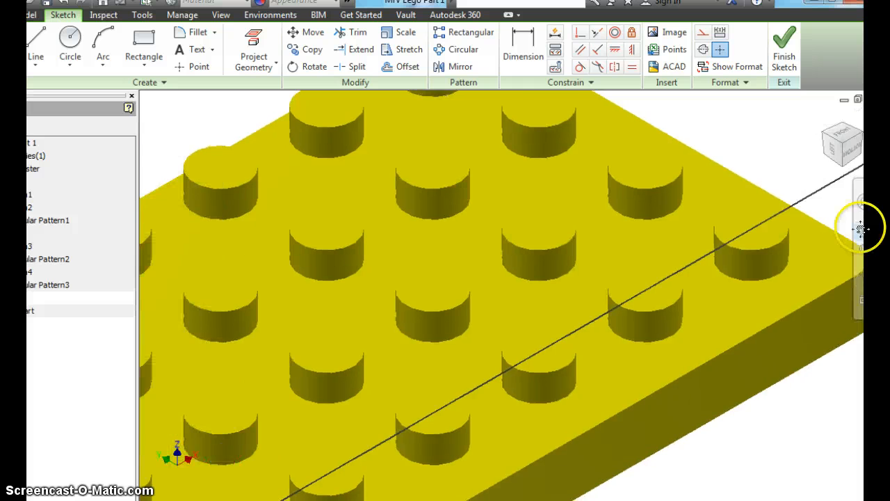
{"action": "scroll", "coordinate": [497, 241], "scroll_direction": "up", "scroll_amount": 1}
{"action": "scroll", "coordinate": [708, 214], "scroll_direction": "up", "scroll_amount": 3}
{"action": "middle_click_drag", "start_coordinate": [707, 214], "coordinate": [745, 181]}
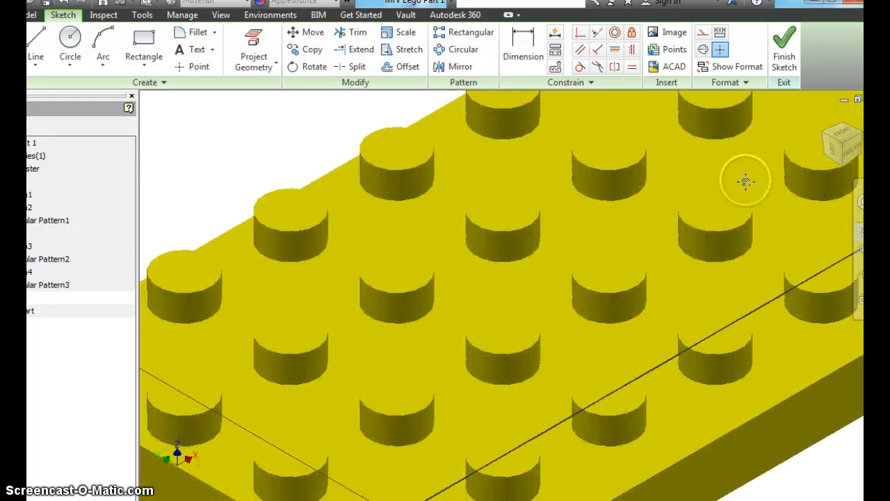
{"action": "middle_click_drag", "start_coordinate": [361, 338], "coordinate": [510, 252]}
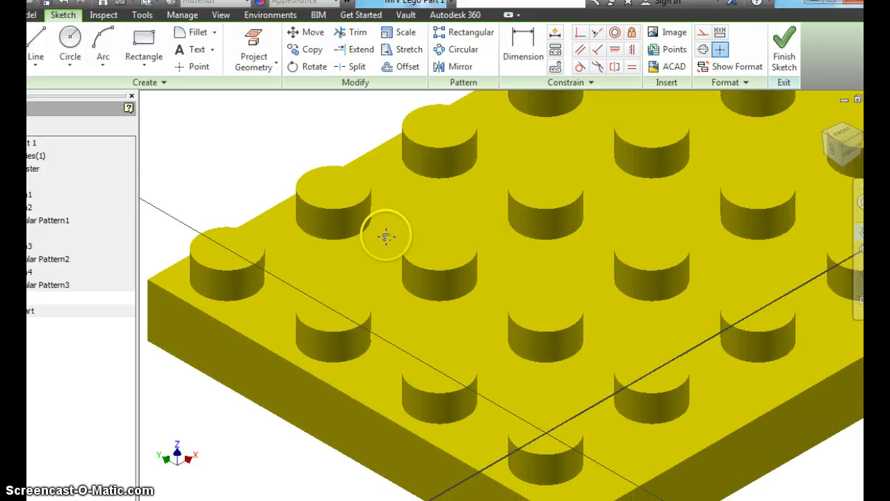
{"action": "right_click", "coordinate": [225, 176]}
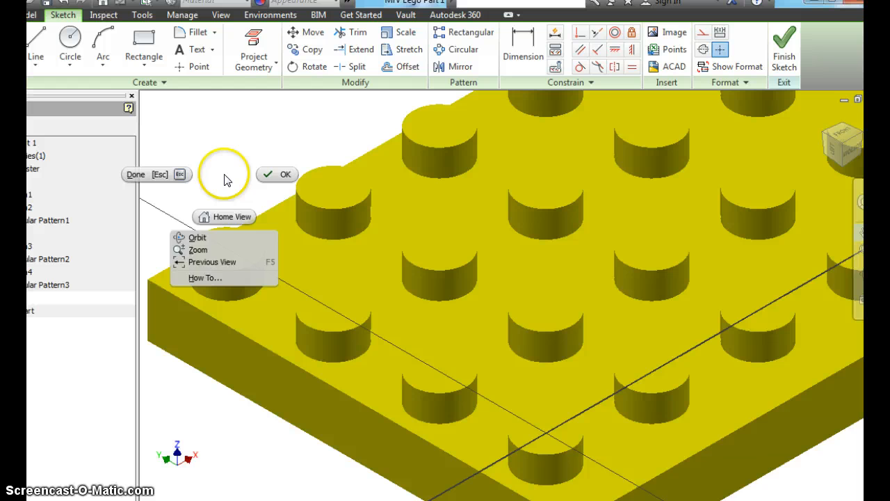
{"action": "left_click", "coordinate": [276, 175]}
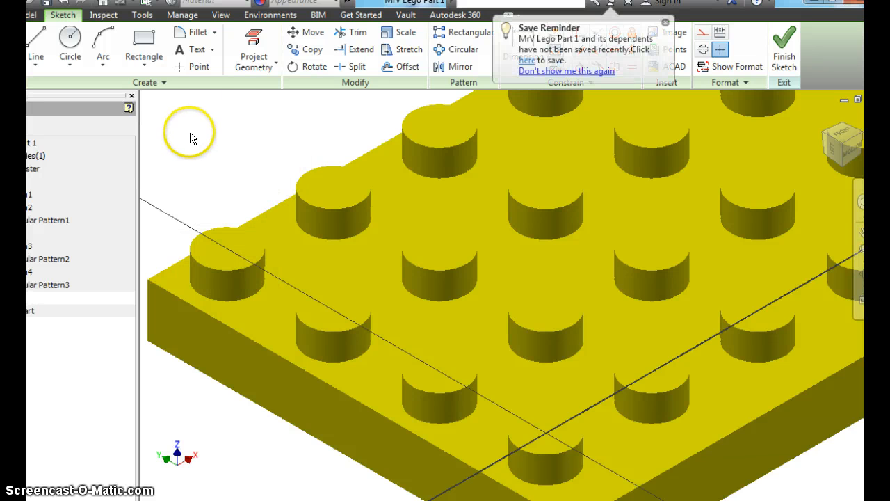
{"action": "left_click", "coordinate": [186, 55]}
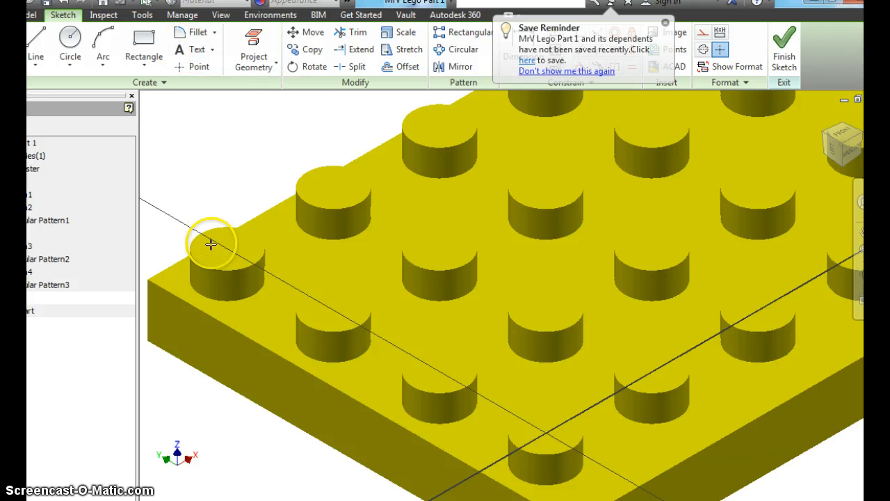
{"action": "left_click_drag", "start_coordinate": [200, 240], "coordinate": [235, 267]}
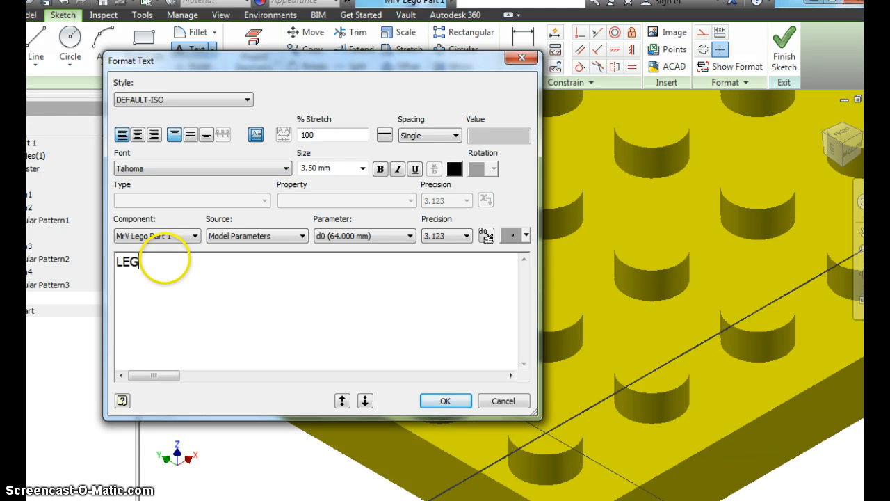
Step: Set the size of the whole LEGO text to .95 mm and add it to the sketch
{"action": "left_click_drag", "start_coordinate": [166, 260], "coordinate": [118, 267]}
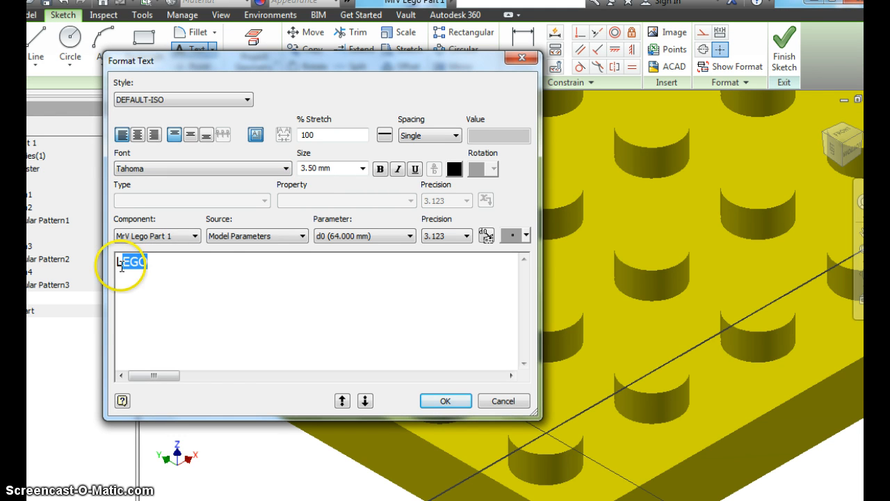
{"action": "left_click", "coordinate": [363, 168]}
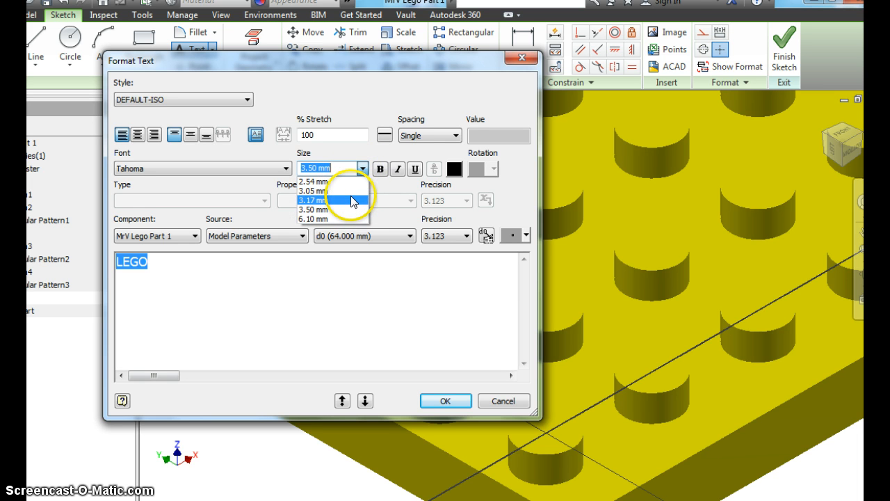
{"action": "left_click", "coordinate": [318, 171]}
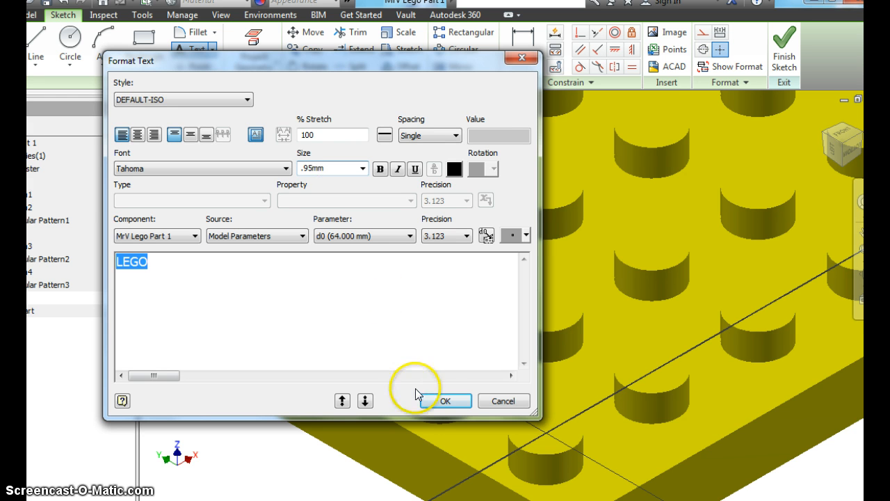
{"action": "left_click", "coordinate": [438, 401]}
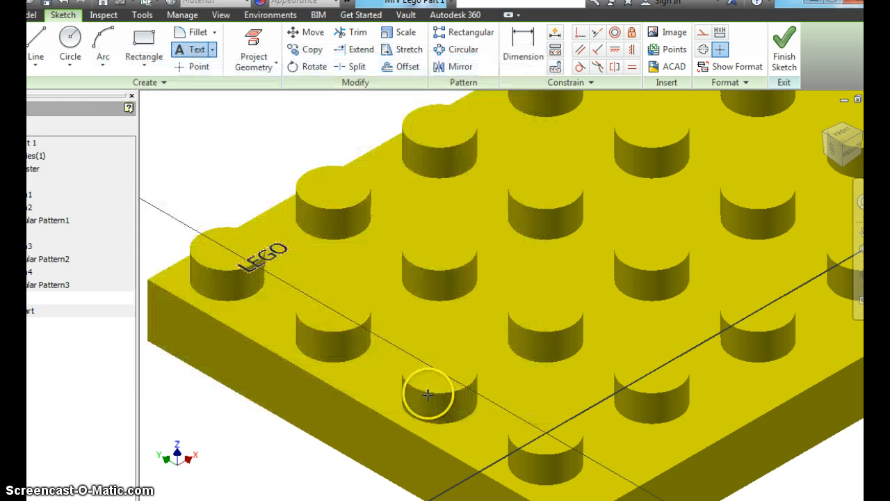
Step: Discard the extra empty text, undo the LEGO text, and try to place a new text box on the corner stud
{"action": "double_click", "coordinate": [257, 265]}
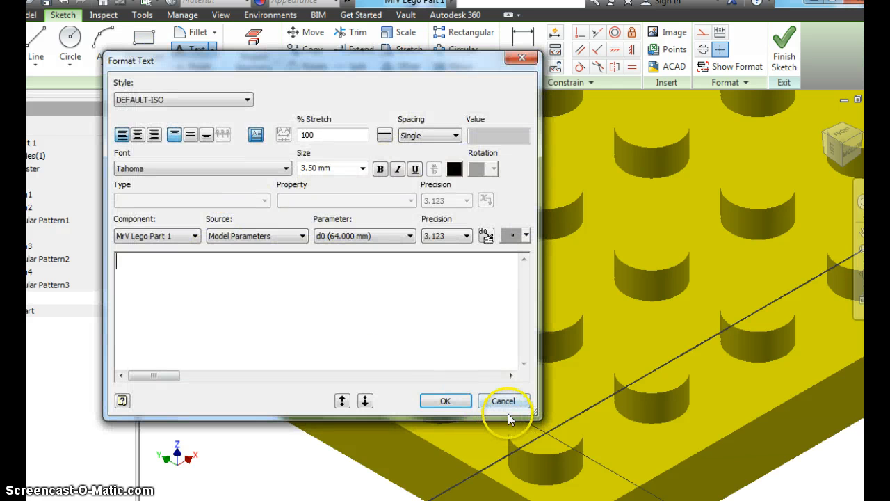
{"action": "left_click", "coordinate": [505, 402]}
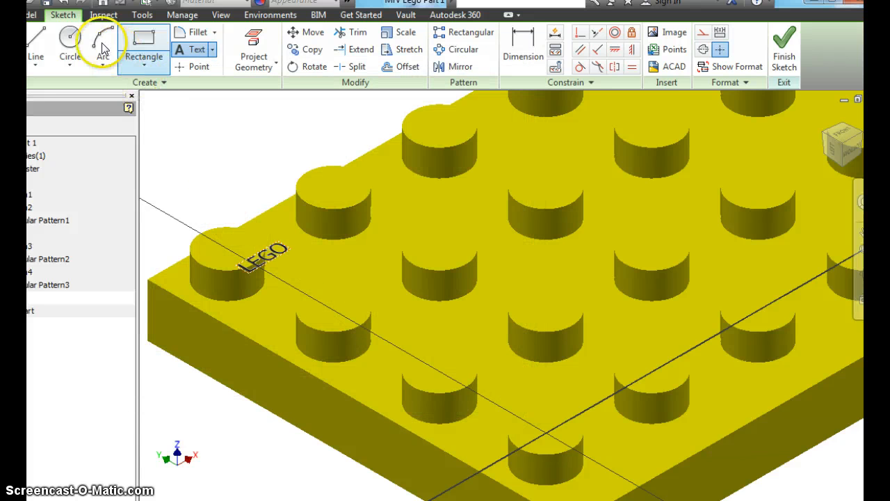
{"action": "left_click", "coordinate": [64, 7]}
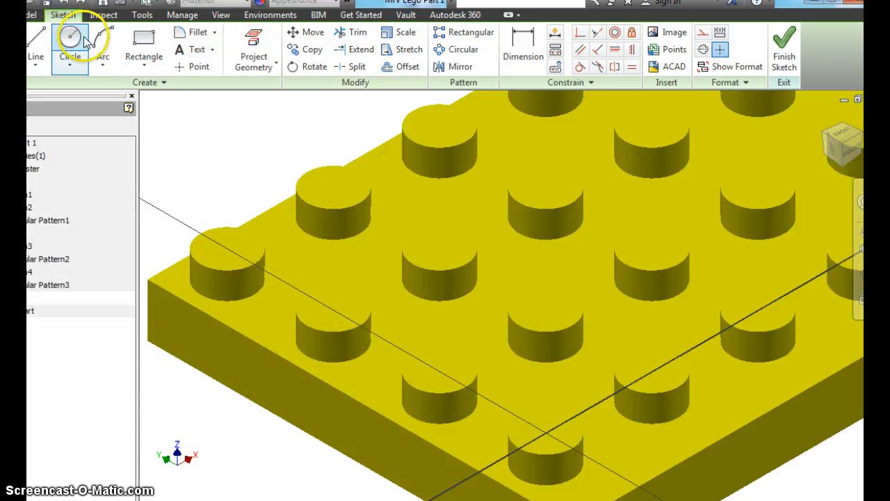
{"action": "left_click", "coordinate": [189, 51]}
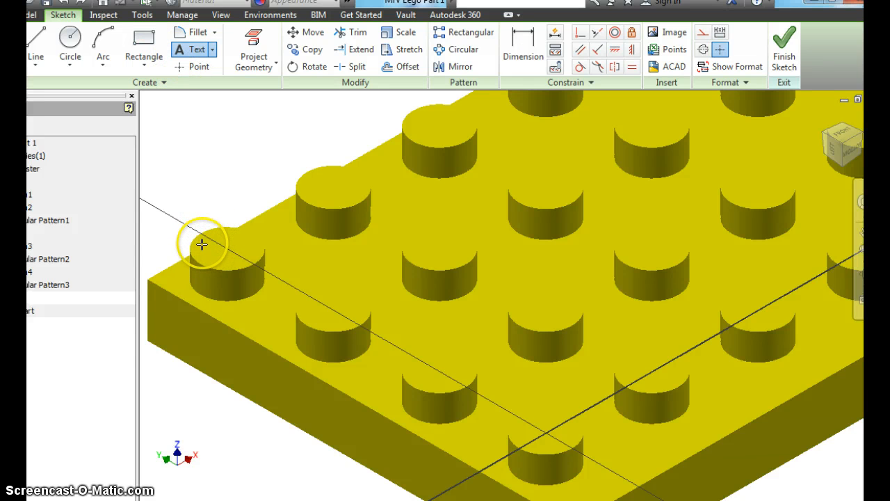
{"action": "left_click_drag", "start_coordinate": [200, 247], "coordinate": [254, 254]}
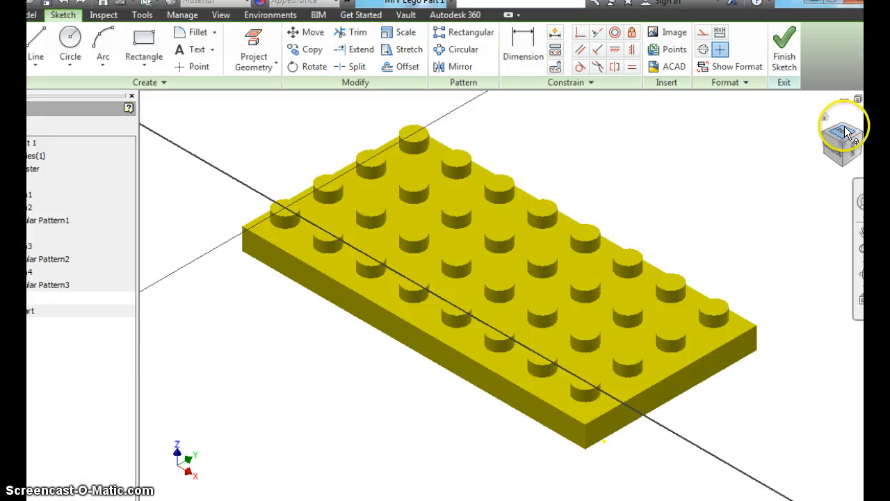
Step: From a near-overhead view of the studs, place a sketch text reading LEGO on the second stud of the plate's near end row
{"action": "left_click", "coordinate": [846, 134]}
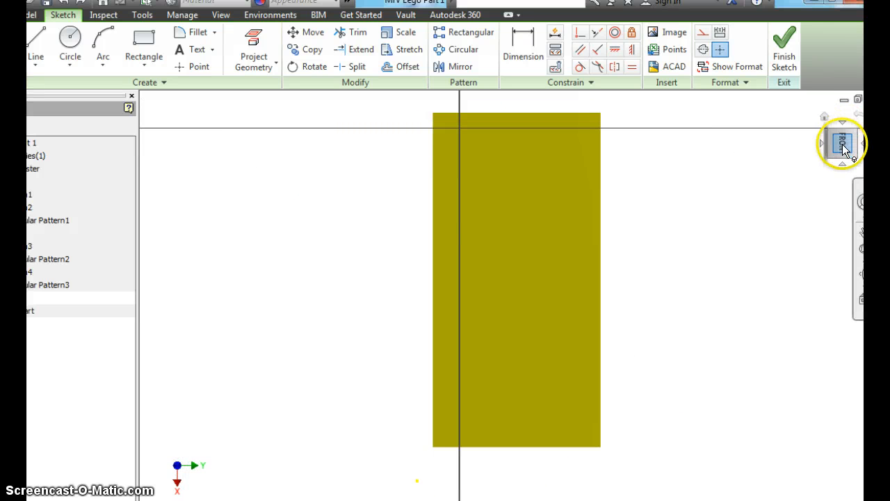
{"action": "left_click_drag", "start_coordinate": [844, 144], "coordinate": [843, 114]}
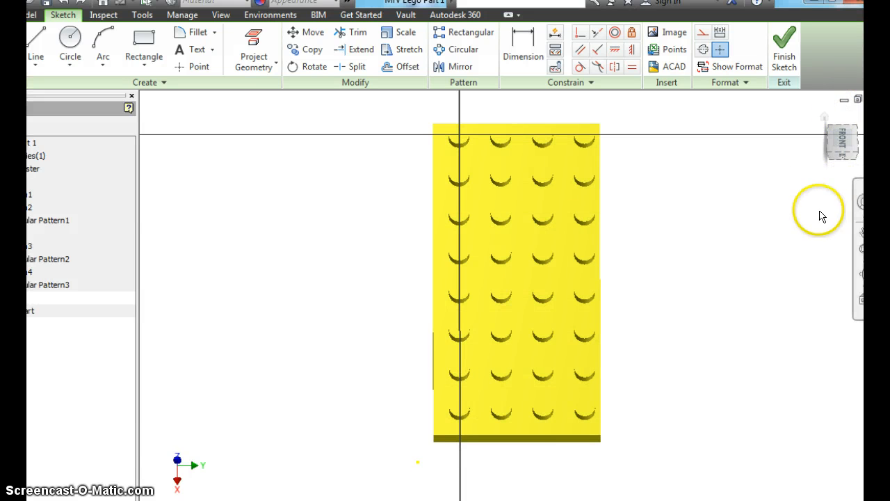
{"action": "left_click", "coordinate": [861, 233]}
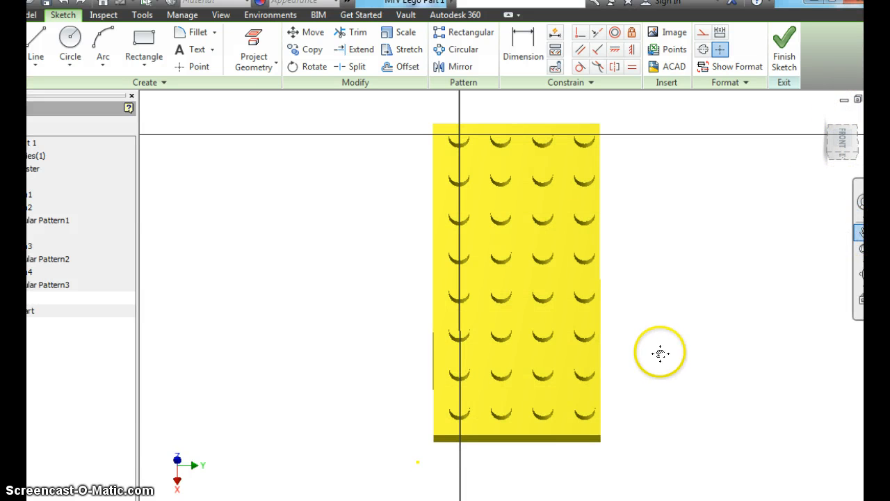
{"action": "left_click_drag", "start_coordinate": [784, 296], "coordinate": [798, 255]}
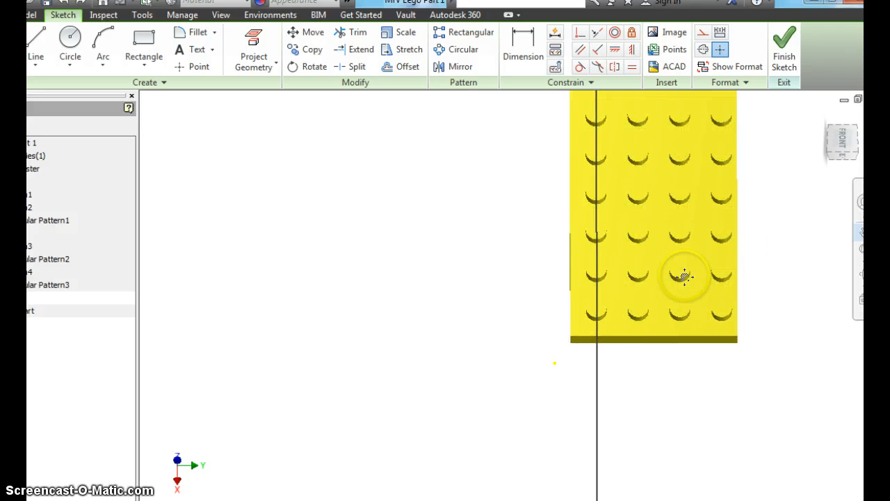
{"action": "right_click", "coordinate": [513, 278]}
{"action": "left_click", "coordinate": [547, 273]}
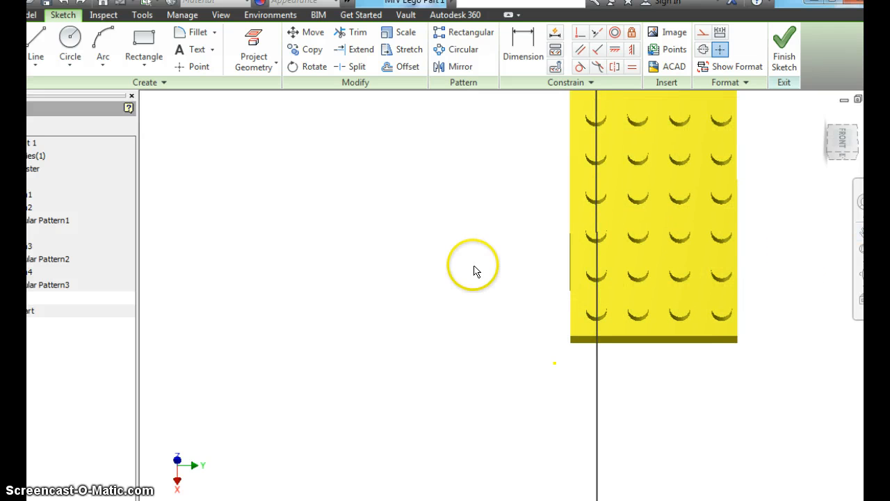
{"action": "scroll", "coordinate": [475, 272], "scroll_direction": "down", "scroll_amount": 3}
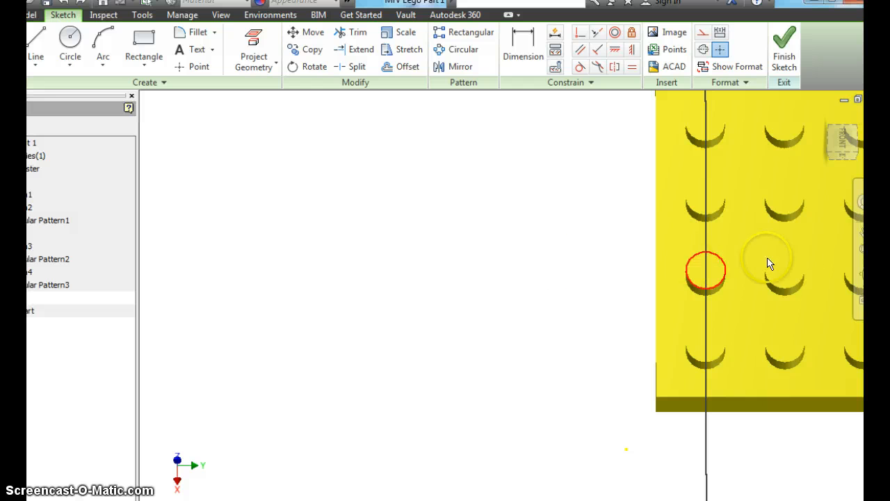
{"action": "left_click", "coordinate": [858, 230]}
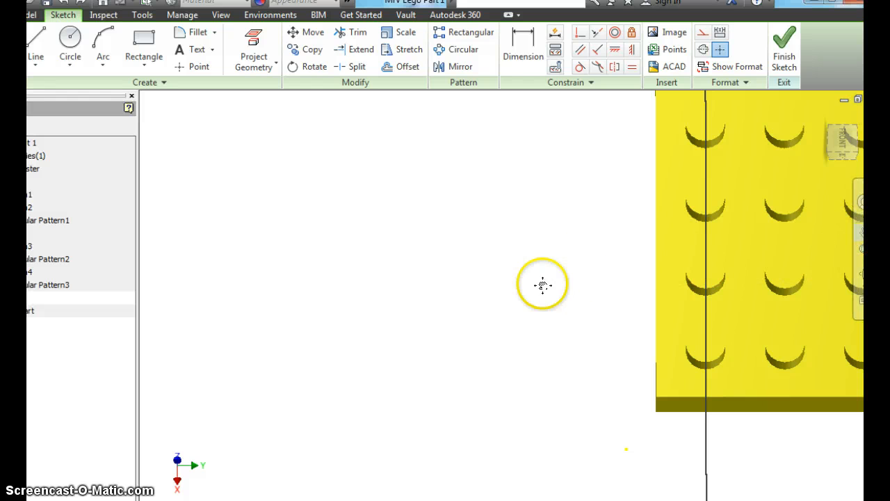
{"action": "left_click_drag", "start_coordinate": [544, 285], "coordinate": [183, 312]}
{"action": "right_click", "coordinate": [684, 303]}
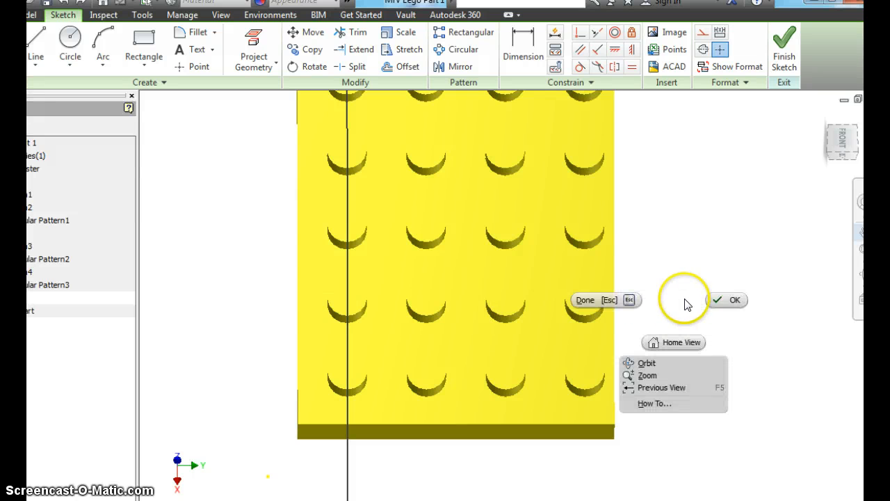
{"action": "left_click", "coordinate": [716, 299]}
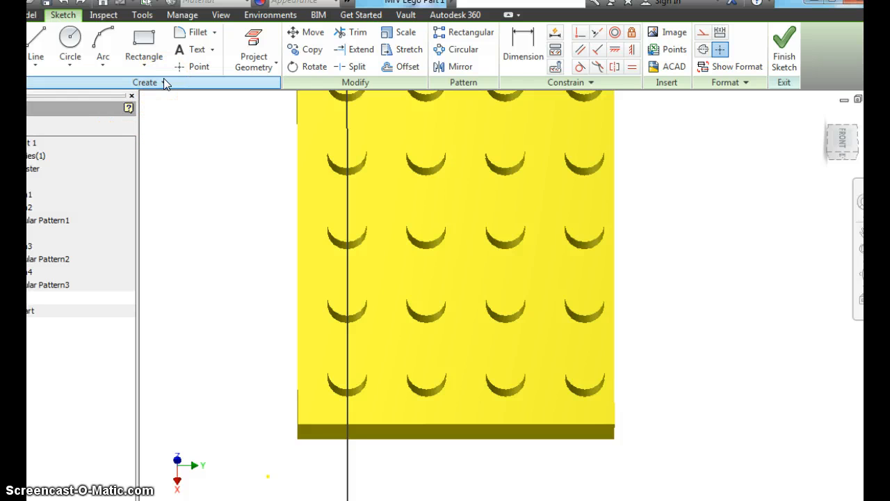
{"action": "left_click", "coordinate": [193, 49]}
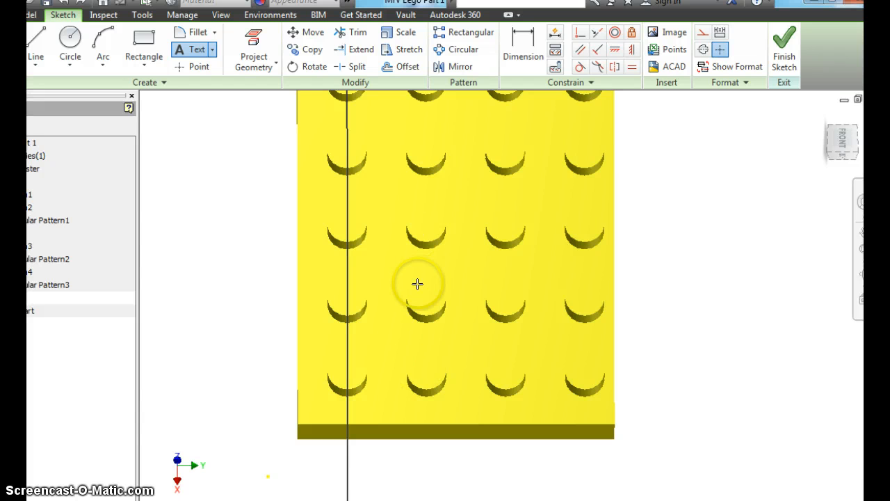
{"action": "left_click_drag", "start_coordinate": [416, 366], "coordinate": [435, 377]}
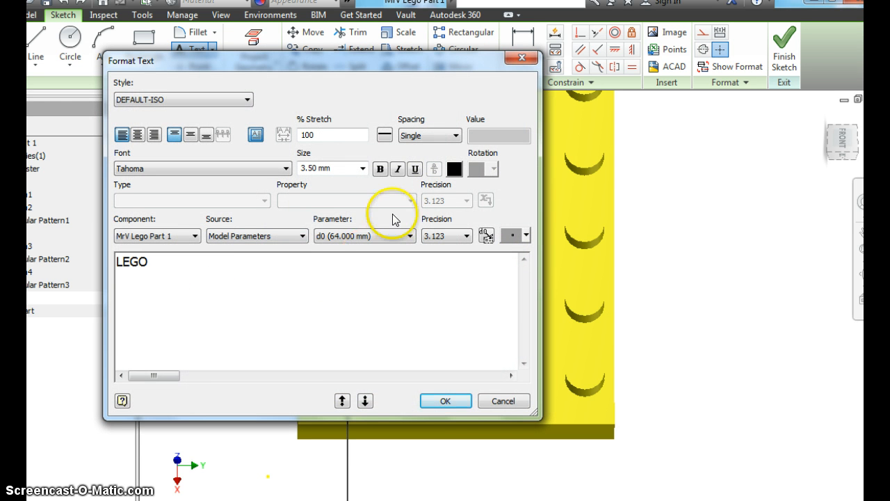
Step: Enter .95 as the text size and add the LEGO text to the sketch
{"action": "left_click_drag", "start_coordinate": [349, 171], "coordinate": [296, 170]}
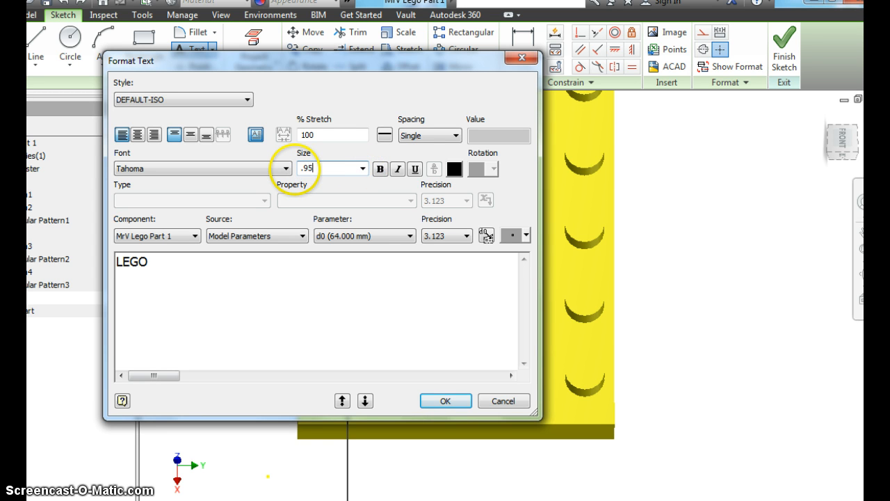
{"action": "type", "text": ".95"}
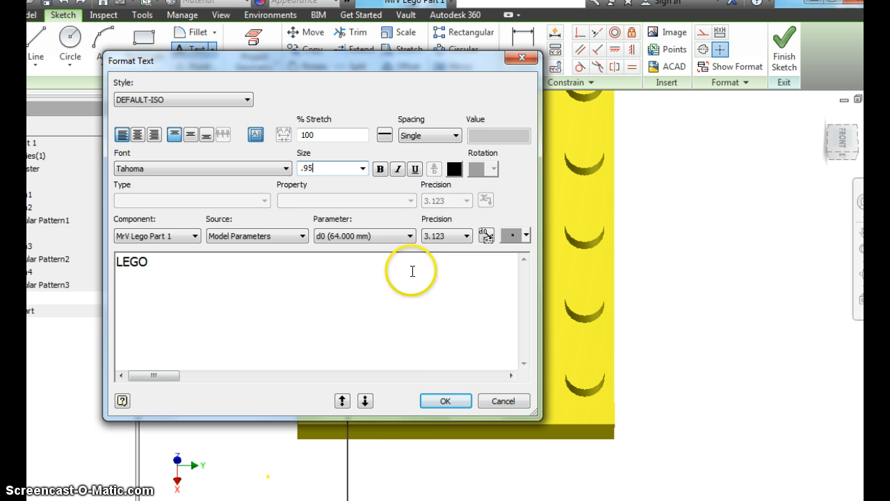
{"action": "left_click", "coordinate": [446, 400]}
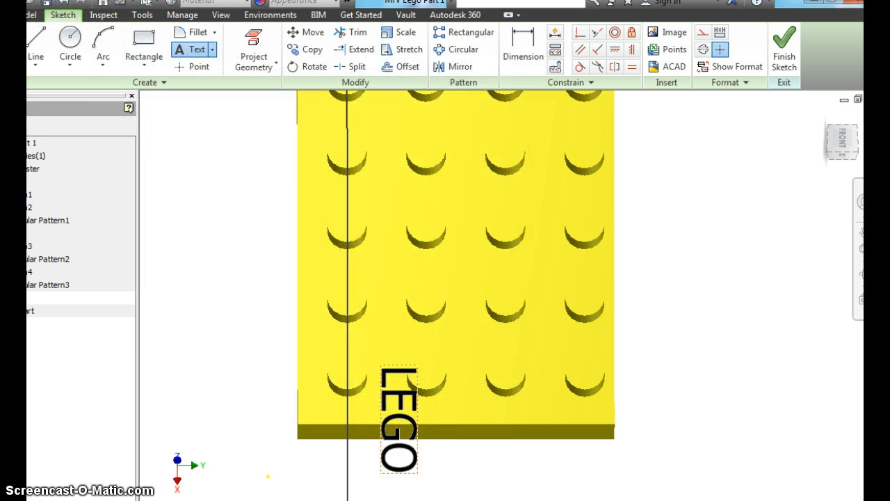
Step: Undo and redo the last text placement, then set the size of the whole LEGO text to .9 mm
{"action": "left_click", "coordinate": [60, 4]}
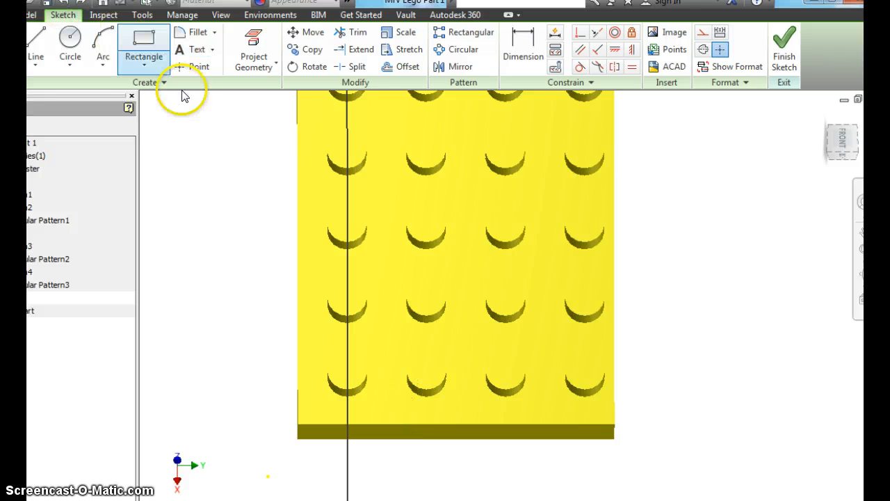
{"action": "left_click", "coordinate": [81, 3]}
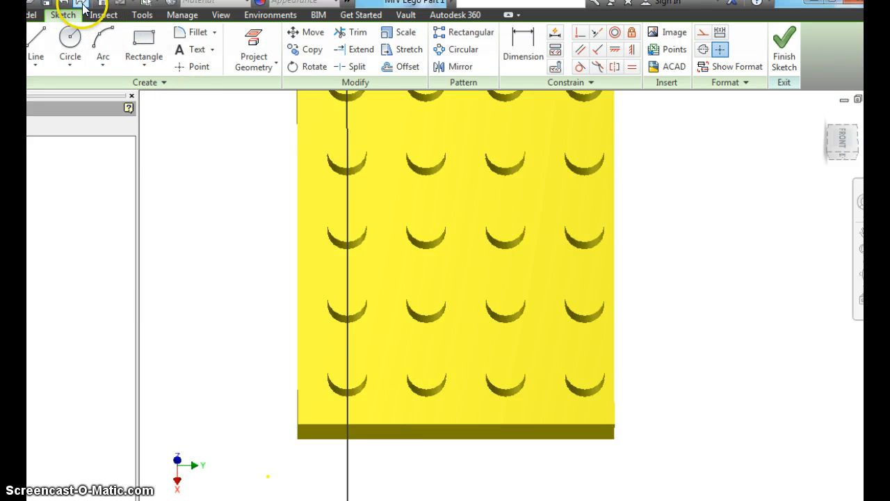
{"action": "double_click", "coordinate": [393, 402]}
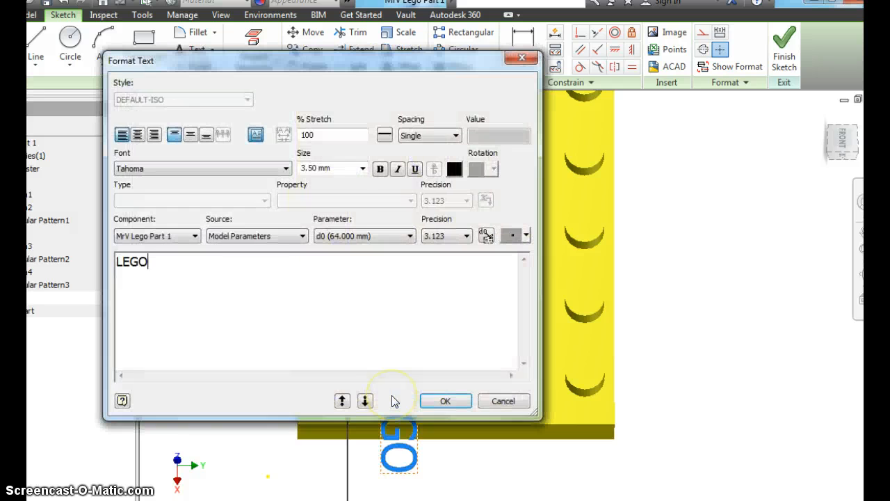
{"action": "double_click", "coordinate": [238, 260]}
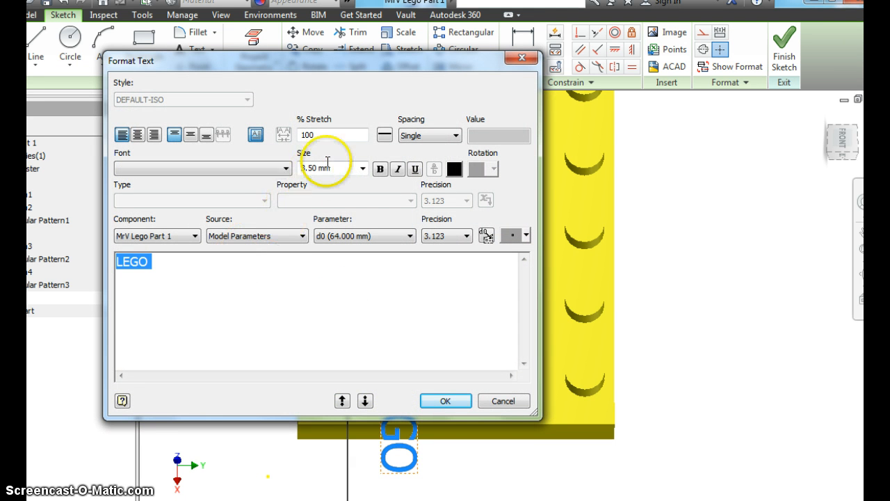
{"action": "left_click", "coordinate": [362, 168]}
{"action": "left_click", "coordinate": [331, 168]}
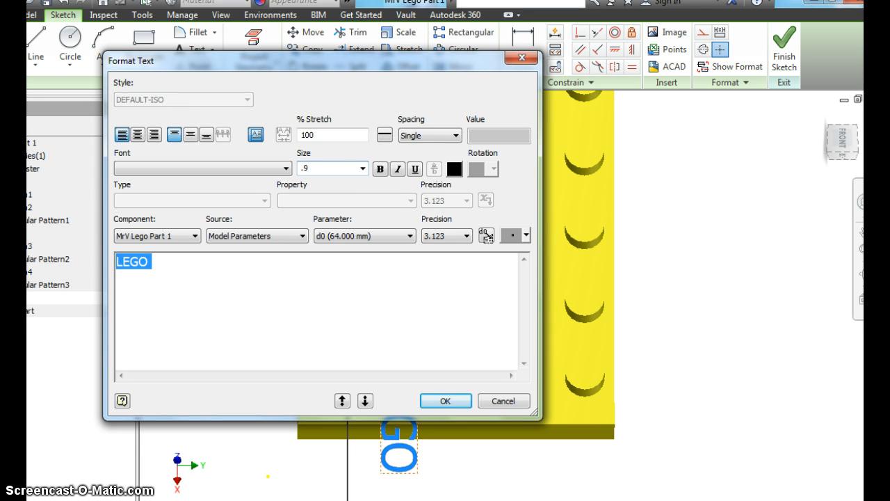
{"action": "left_click", "coordinate": [443, 399]}
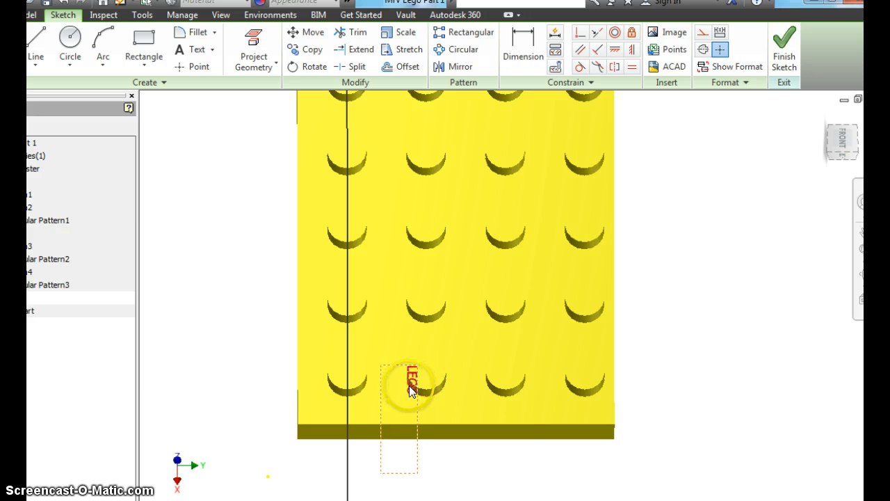
Step: Move the LEGO text onto the second stud of the near end row and shrink its text box to fit around it
{"action": "left_click_drag", "start_coordinate": [410, 391], "coordinate": [426, 378]}
{"action": "left_click_drag", "start_coordinate": [433, 466], "coordinate": [431, 433]}
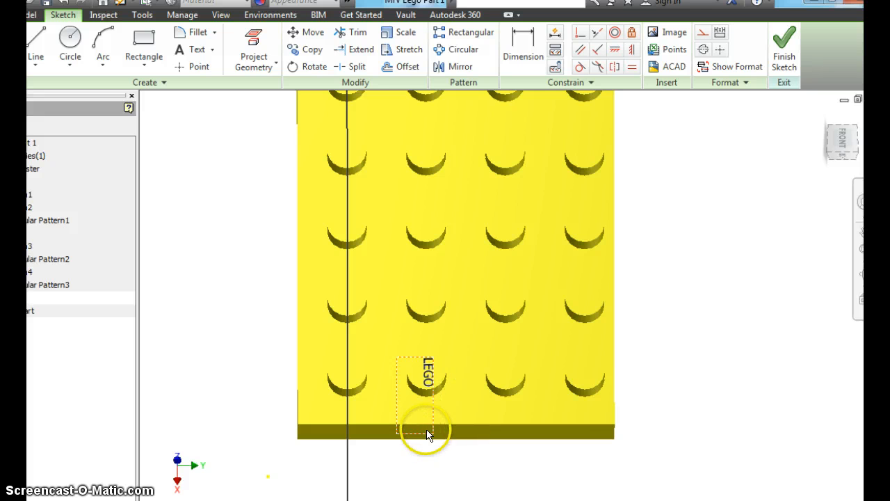
{"action": "left_click", "coordinate": [399, 367]}
{"action": "left_click_drag", "start_coordinate": [397, 364], "coordinate": [429, 378]}
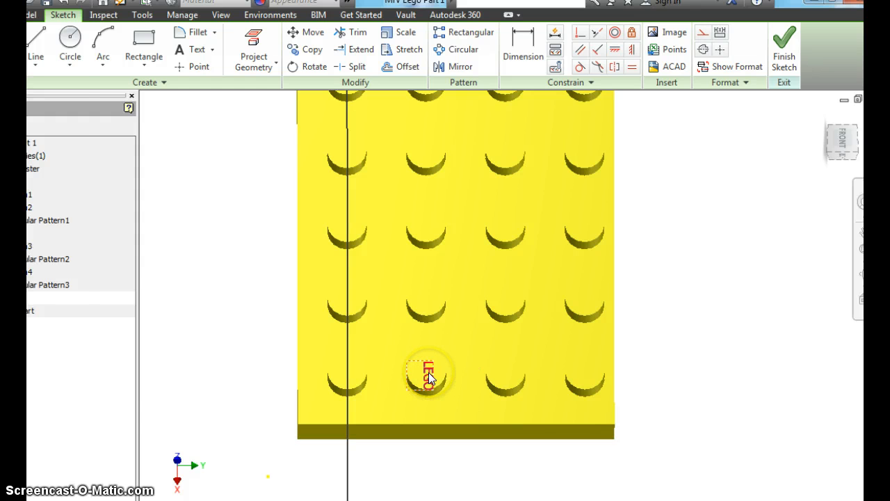
Step: Remove the trailing spaces after LEGO in the text and confirm its size as 0.90 mm
{"action": "double_click", "coordinate": [429, 378]}
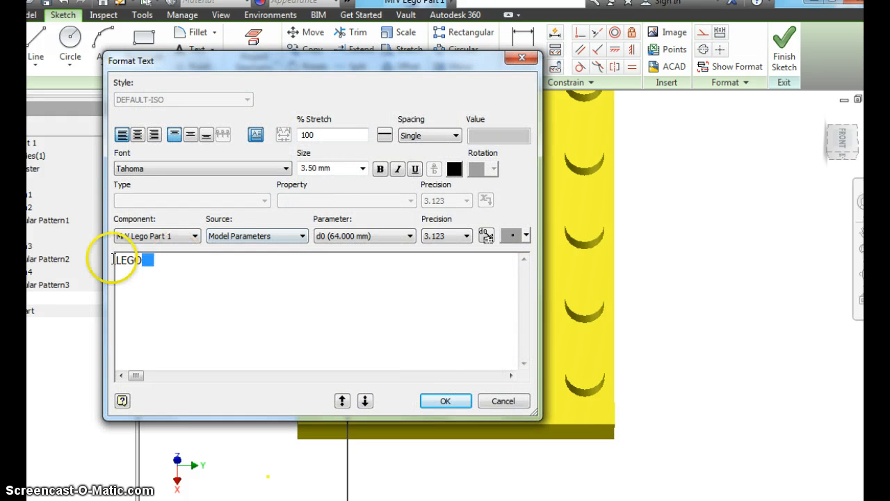
{"action": "left_click_drag", "start_coordinate": [114, 259], "coordinate": [91, 260]}
{"action": "left_click", "coordinate": [322, 164]}
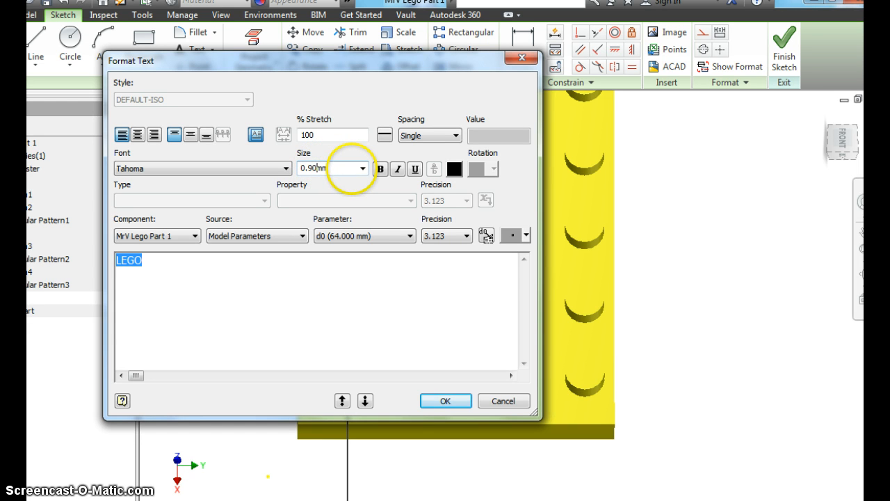
{"action": "left_click", "coordinate": [446, 401]}
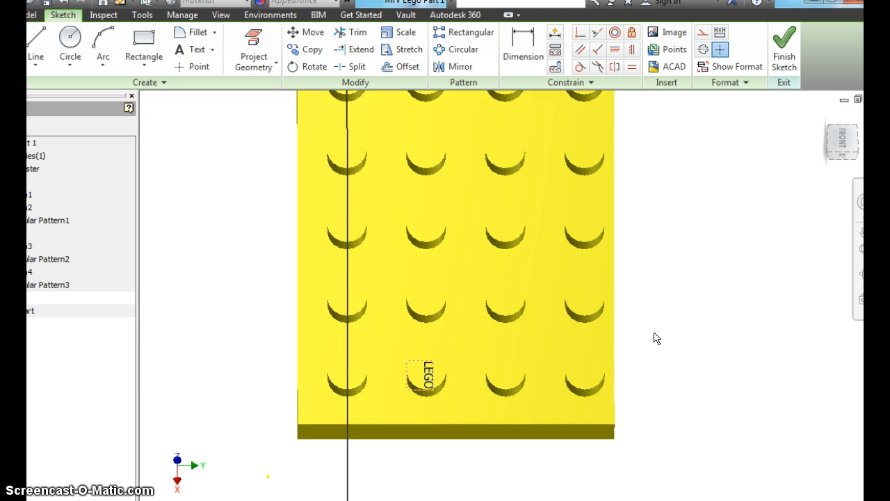
Step: Duplicate the LEGO text and place one copy on each of the first two studs of the near end row
{"action": "right_click", "coordinate": [428, 384]}
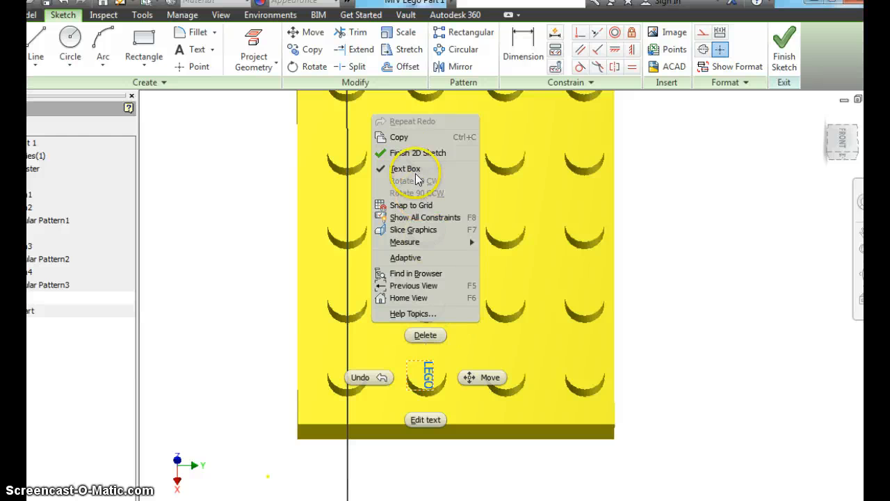
{"action": "left_click", "coordinate": [402, 138]}
{"action": "right_click", "coordinate": [505, 375]}
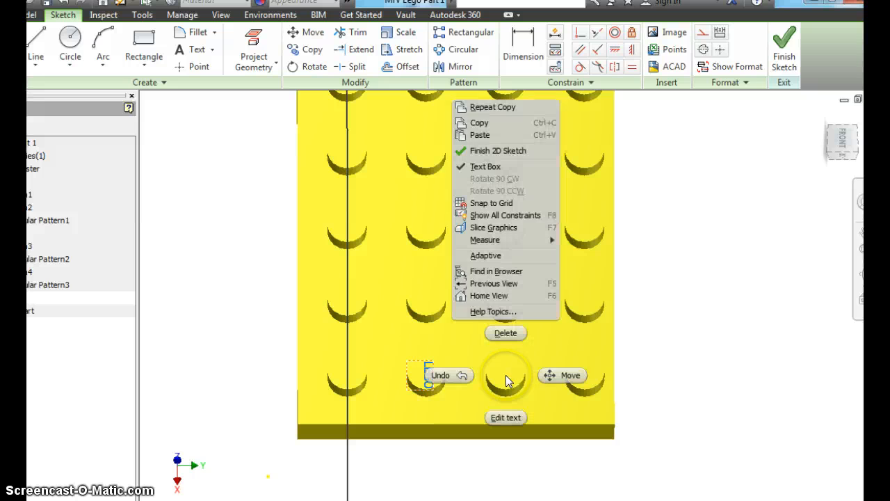
{"action": "left_click", "coordinate": [480, 135]}
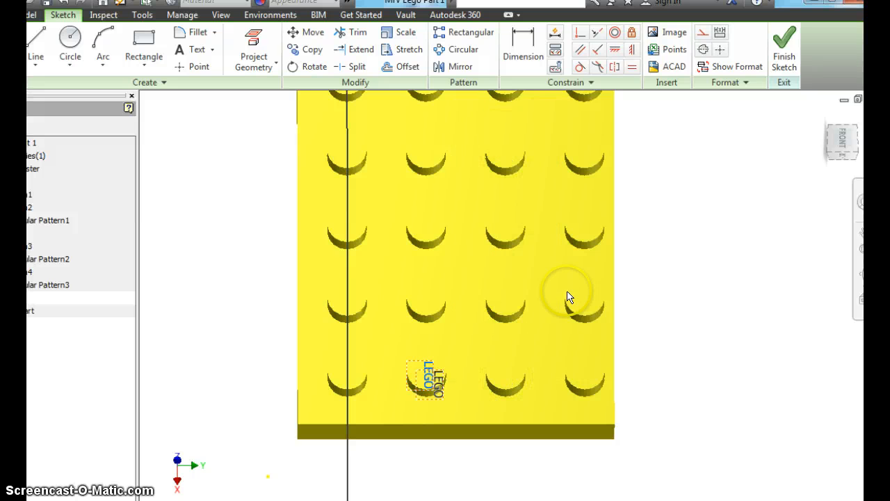
{"action": "mouse_move", "coordinate": [433, 384]}
{"action": "left_mouse_down"}
{"action": "mouse_move", "coordinate": [483, 384]}
{"action": "mouse_move", "coordinate": [351, 380]}
{"action": "left_mouse_up"}
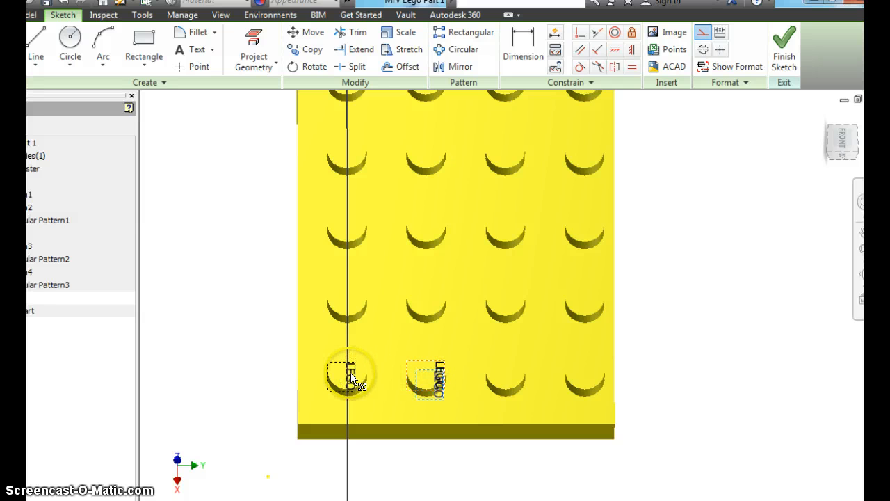
{"action": "left_click", "coordinate": [491, 395]}
{"action": "left_click_drag", "start_coordinate": [439, 380], "coordinate": [430, 363]}
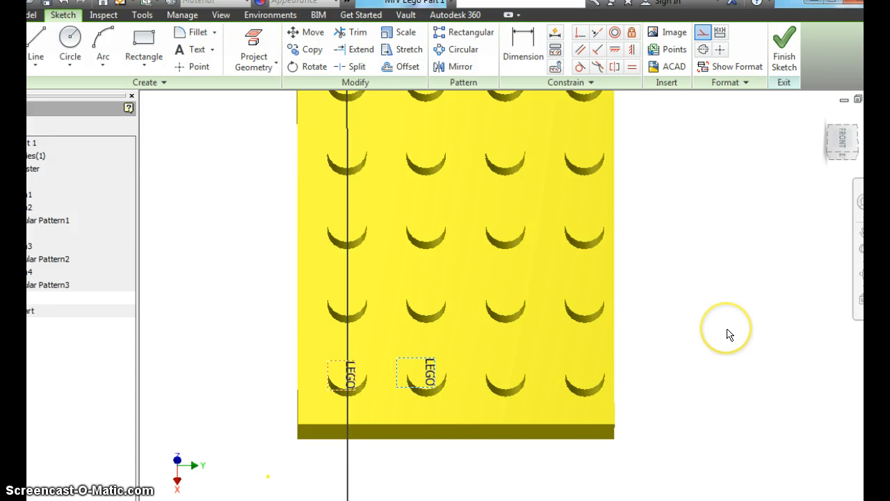
{"action": "left_click", "coordinate": [535, 358]}
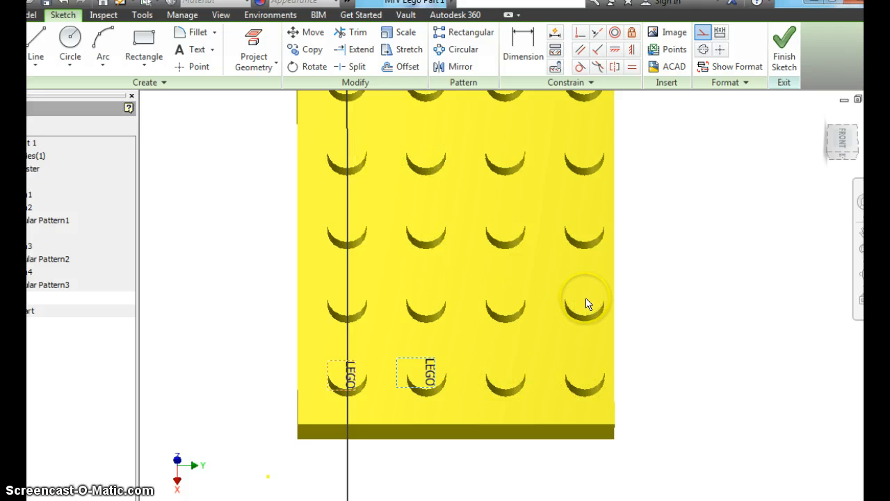
Step: Set the size of the LEGO text on the first stud of the near end row to .80 mm
{"action": "double_click", "coordinate": [351, 379]}
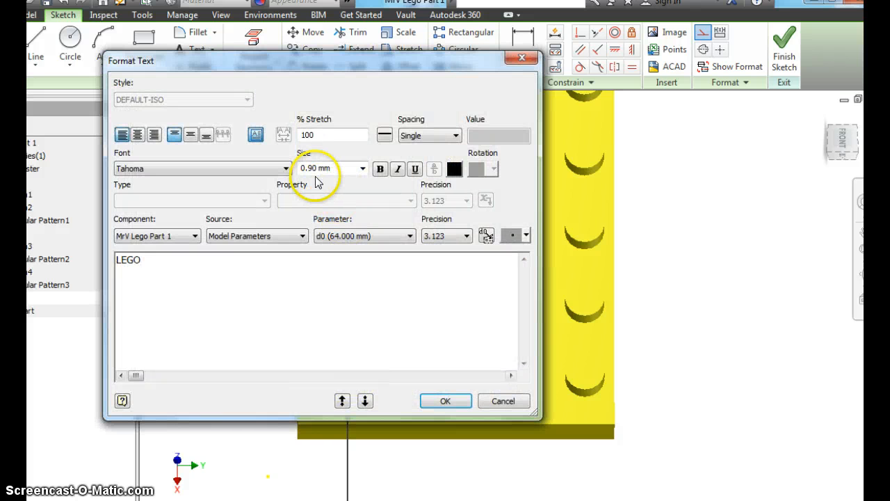
{"action": "left_click_drag", "start_coordinate": [142, 259], "coordinate": [97, 262]}
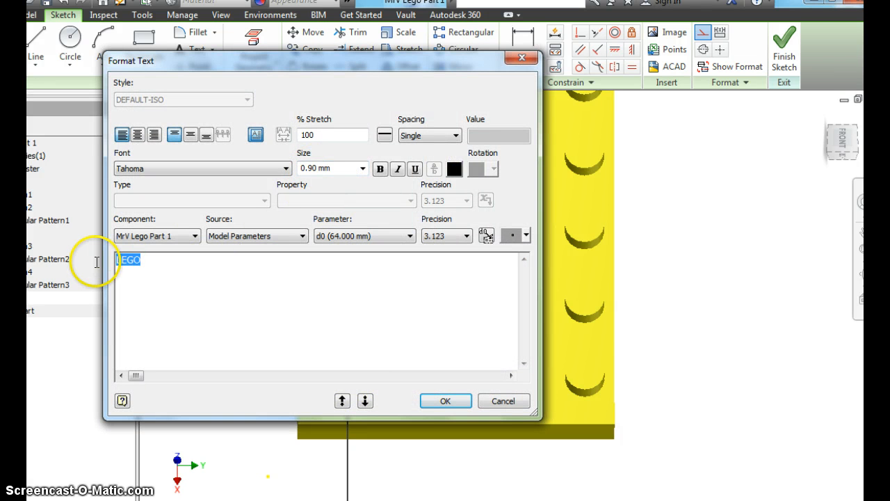
{"action": "double_click", "coordinate": [323, 170]}
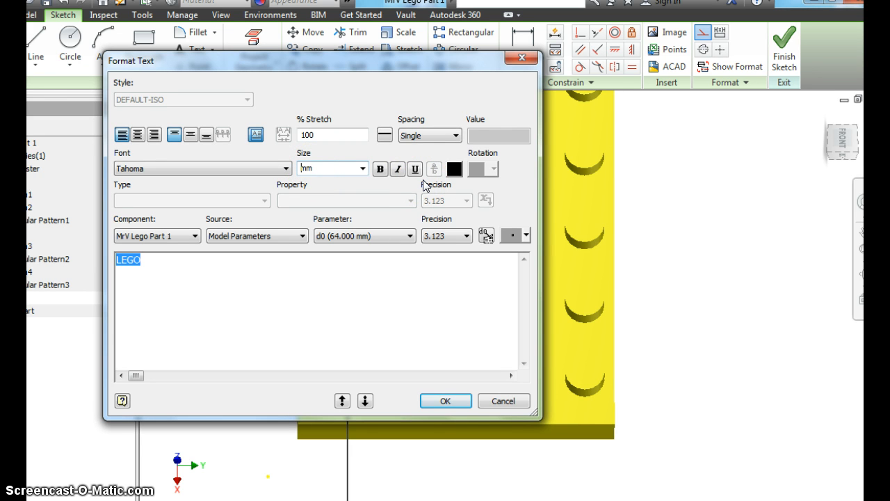
{"action": "left_click", "coordinate": [446, 400]}
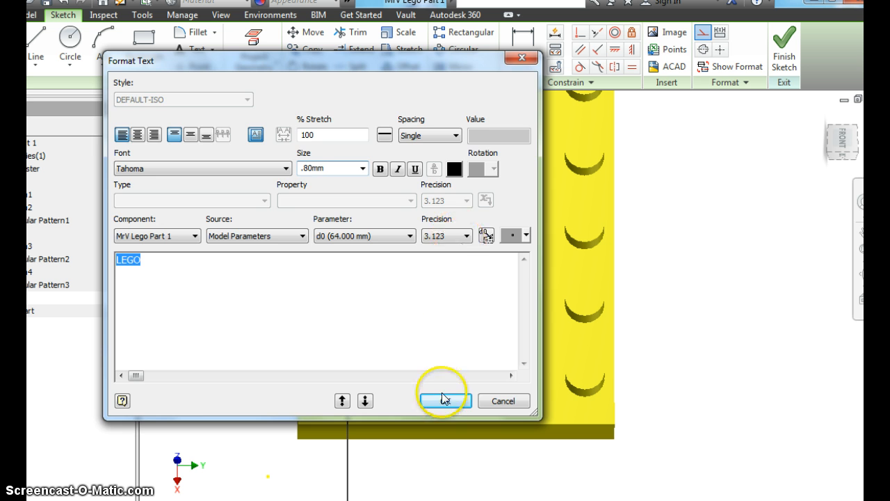
Step: Set the size of the LEGO text on the second stud of the near end row to 0.80 mm
{"action": "left_click", "coordinate": [425, 372]}
{"action": "left_click", "coordinate": [432, 378]}
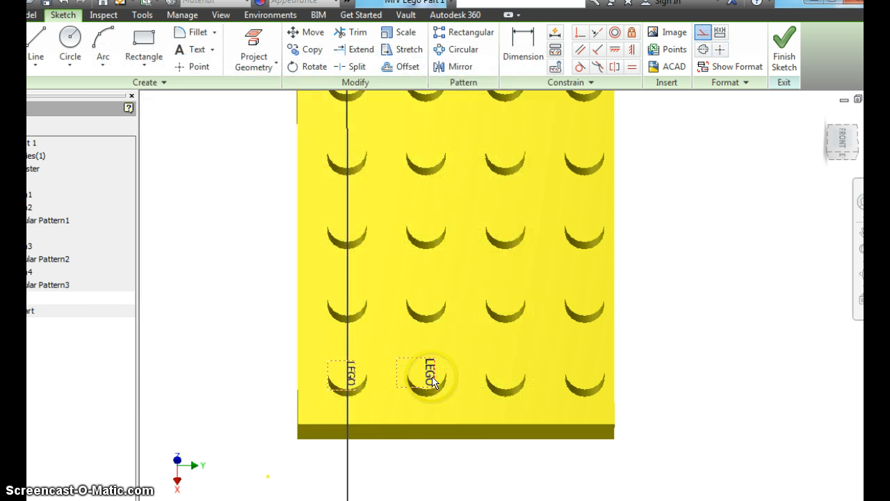
{"action": "double_click", "coordinate": [429, 378]}
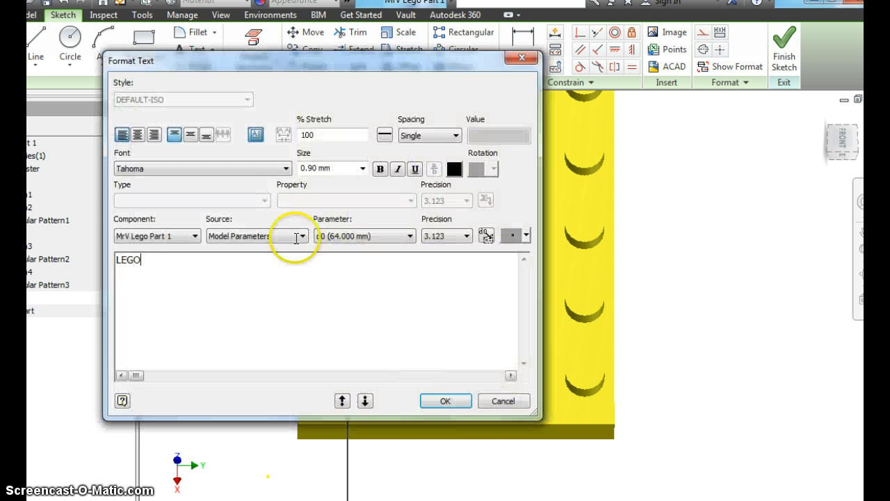
{"action": "left_click_drag", "start_coordinate": [143, 259], "coordinate": [117, 259]}
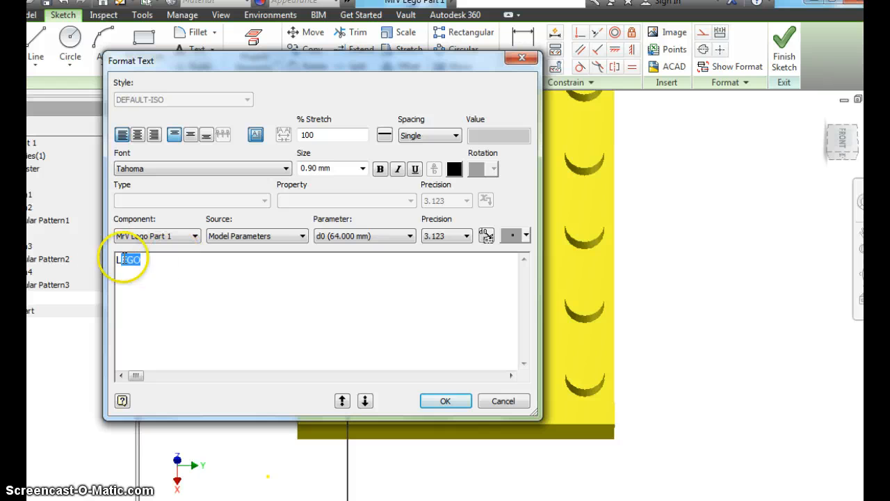
{"action": "left_click", "coordinate": [362, 168]}
{"action": "left_click", "coordinate": [313, 169]}
{"action": "left_click", "coordinate": [328, 169]}
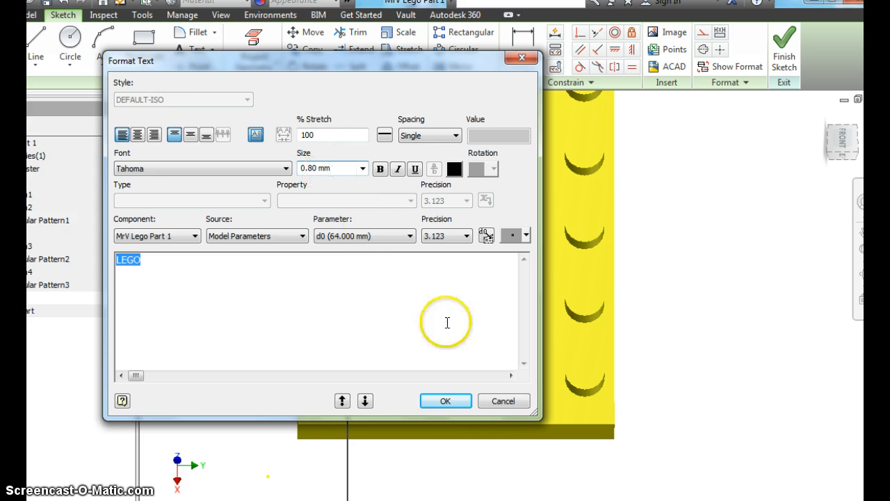
{"action": "left_click", "coordinate": [445, 400]}
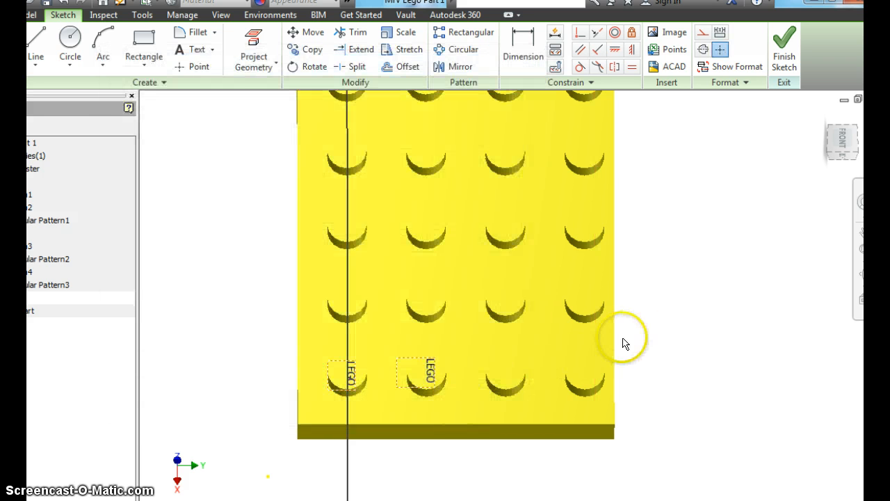
Step: Copy the second stud's LEGO text and place the duplicate on the third stud of the near end row
{"action": "right_click", "coordinate": [430, 375]}
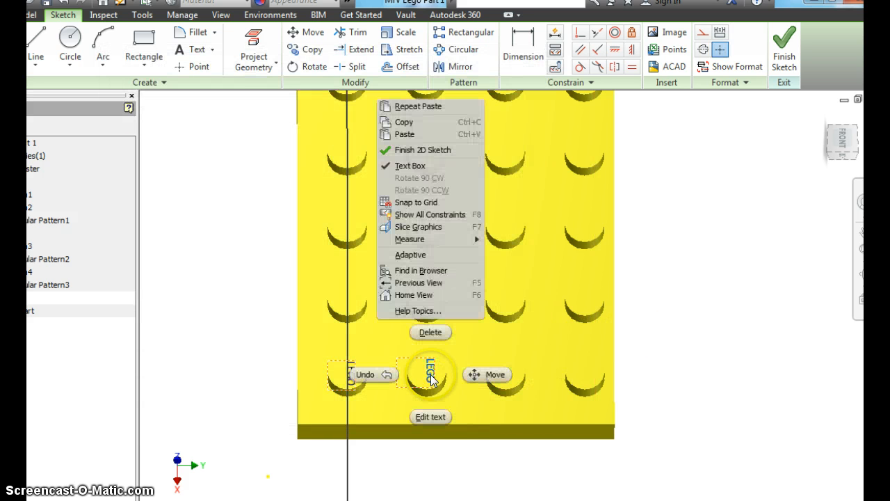
{"action": "left_click", "coordinate": [402, 125]}
{"action": "right_click", "coordinate": [502, 378]}
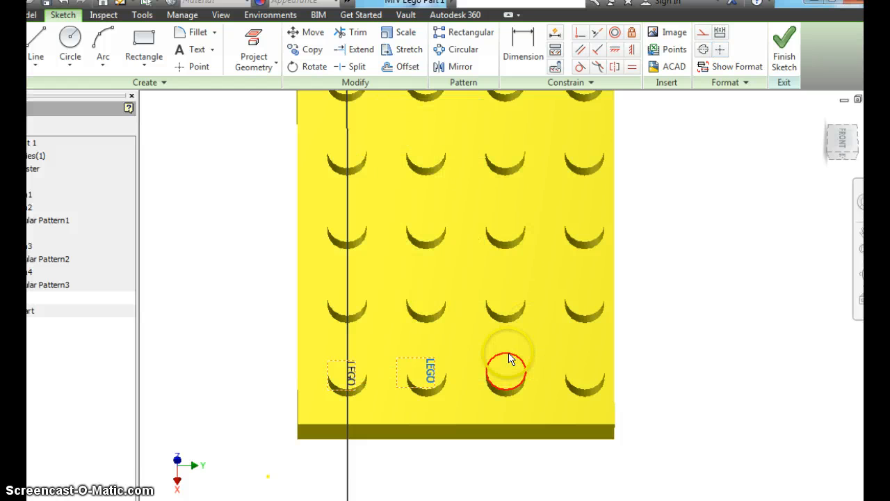
{"action": "left_click", "coordinate": [477, 140]}
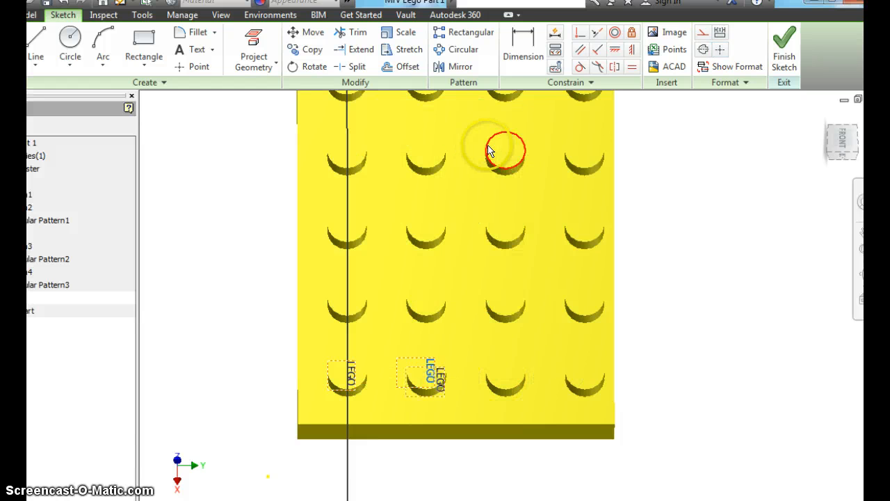
{"action": "left_click", "coordinate": [439, 385]}
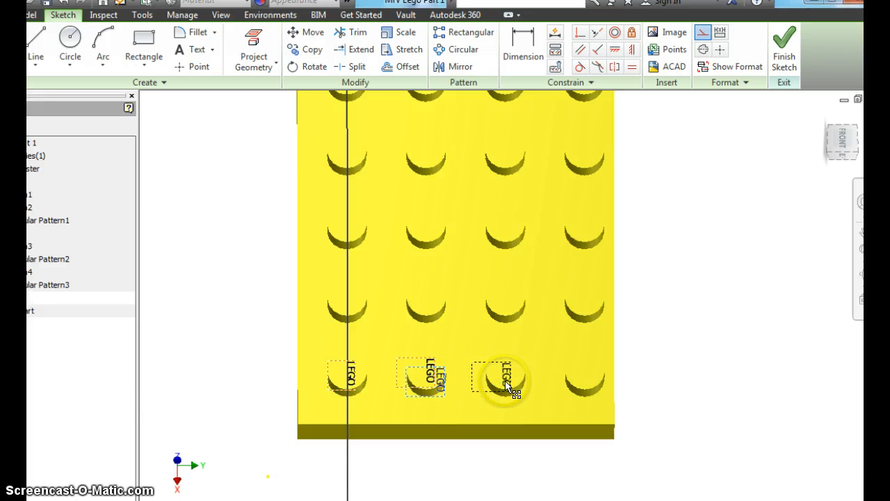
{"action": "left_click", "coordinate": [505, 380]}
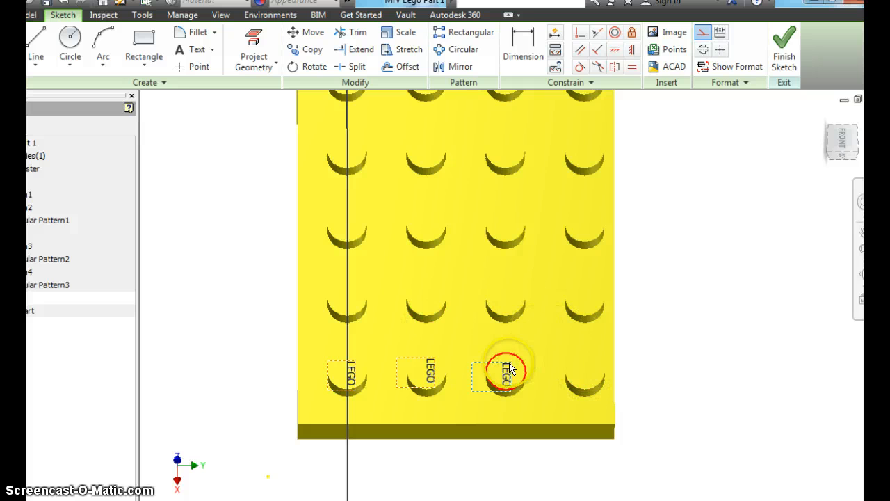
Step: Paste another LEGO text and move it onto the second stud of the next row in from the near end
{"action": "right_click", "coordinate": [430, 301]}
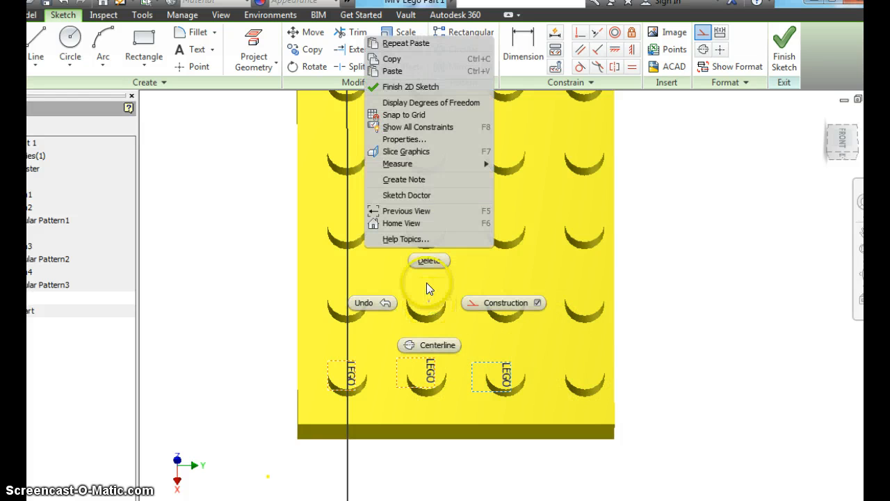
{"action": "left_click", "coordinate": [392, 71]}
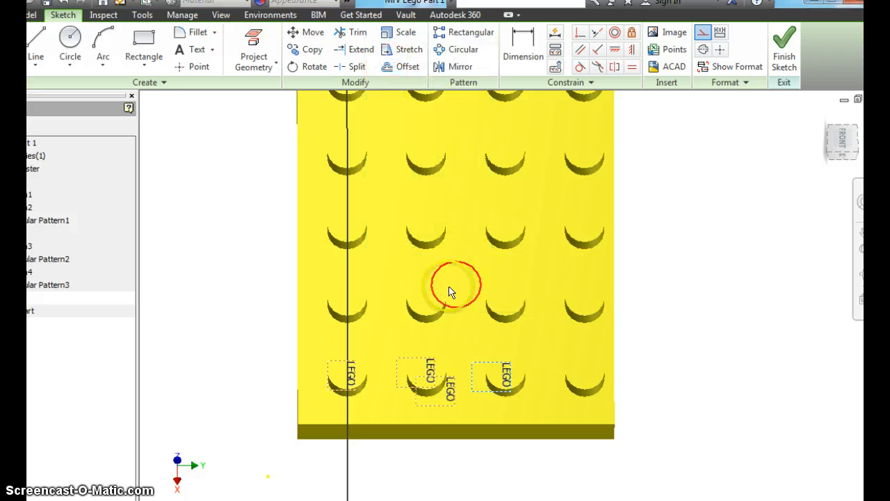
{"action": "left_click_drag", "start_coordinate": [452, 389], "coordinate": [455, 330]}
{"action": "left_click", "coordinate": [454, 394]}
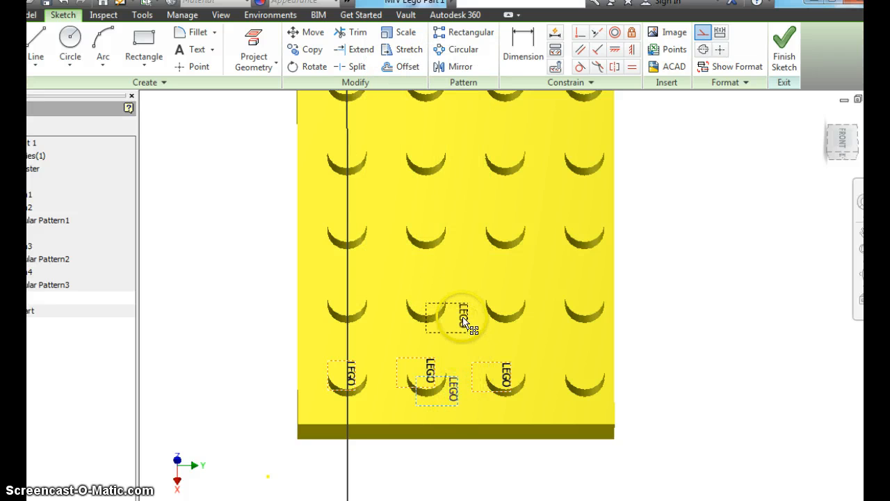
{"action": "left_click", "coordinate": [429, 307]}
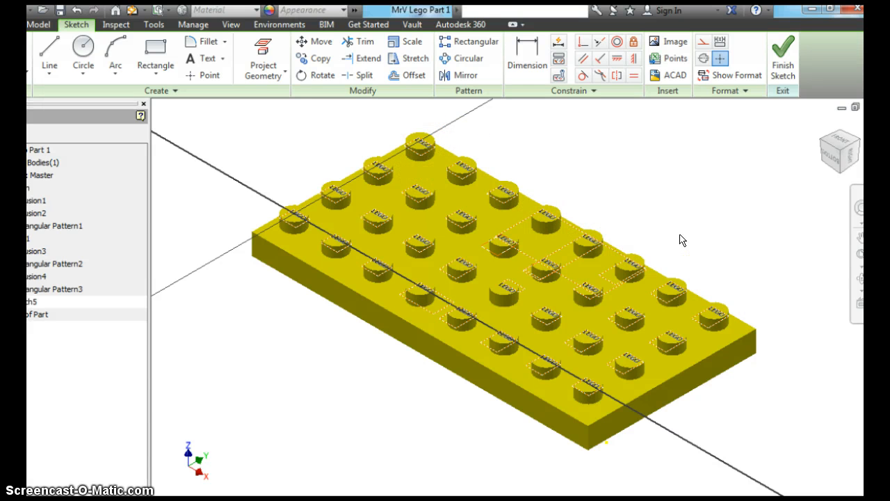
Step: Finish the sketch containing the LEGO texts
{"action": "right_click", "coordinate": [627, 226]}
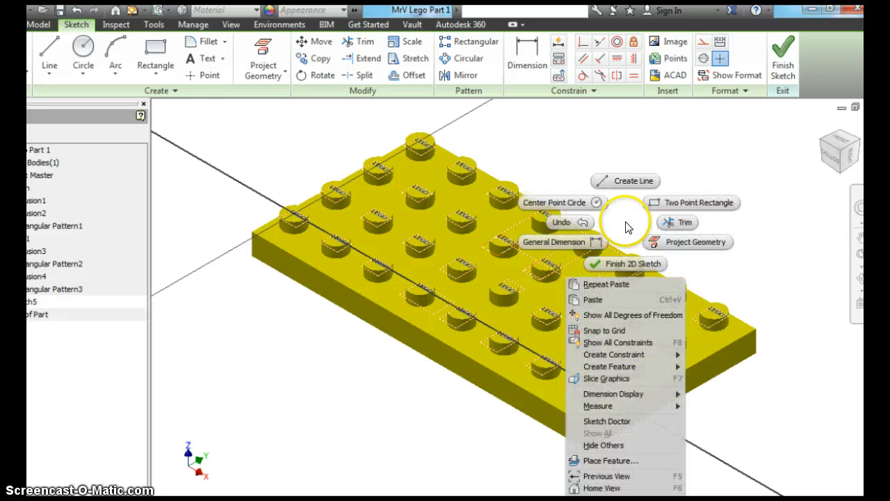
{"action": "left_click", "coordinate": [629, 262]}
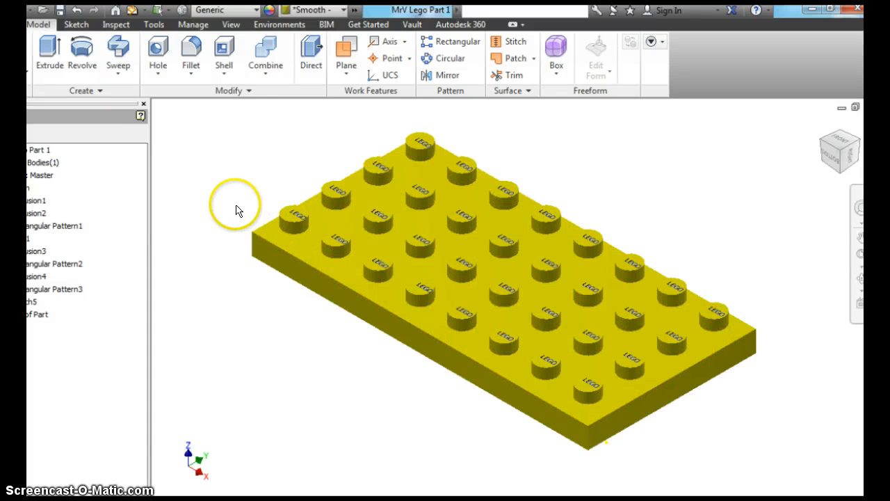
Step: Begin an Emboss and select the LEGO texts on the four studs of the far end row as profiles
{"action": "left_click", "coordinate": [124, 78]}
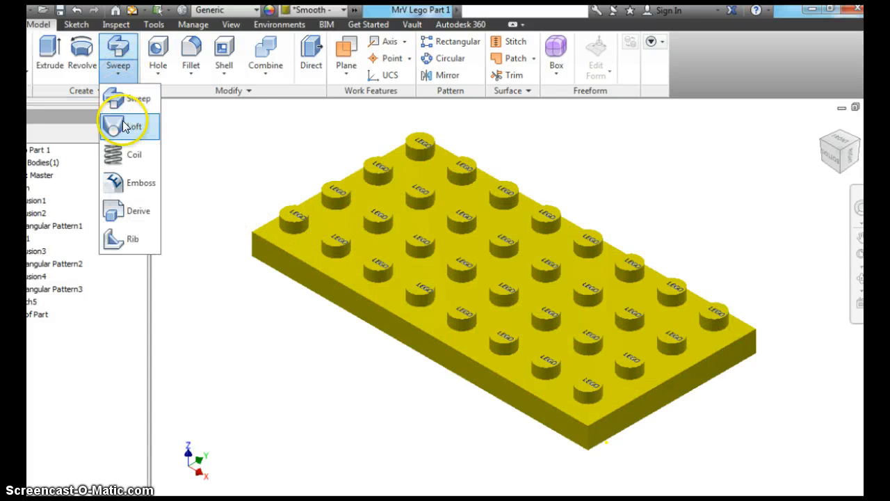
{"action": "left_click", "coordinate": [126, 181]}
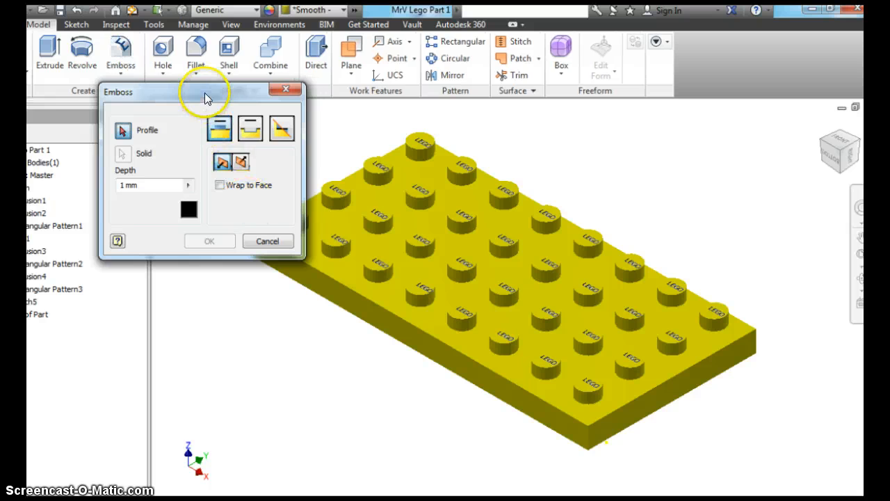
{"action": "left_click_drag", "start_coordinate": [205, 93], "coordinate": [114, 100]}
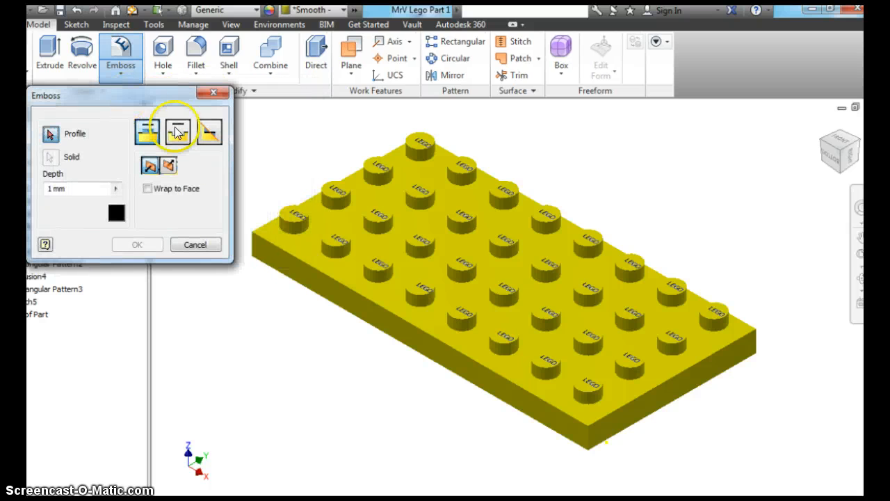
{"action": "left_click", "coordinate": [297, 212]}
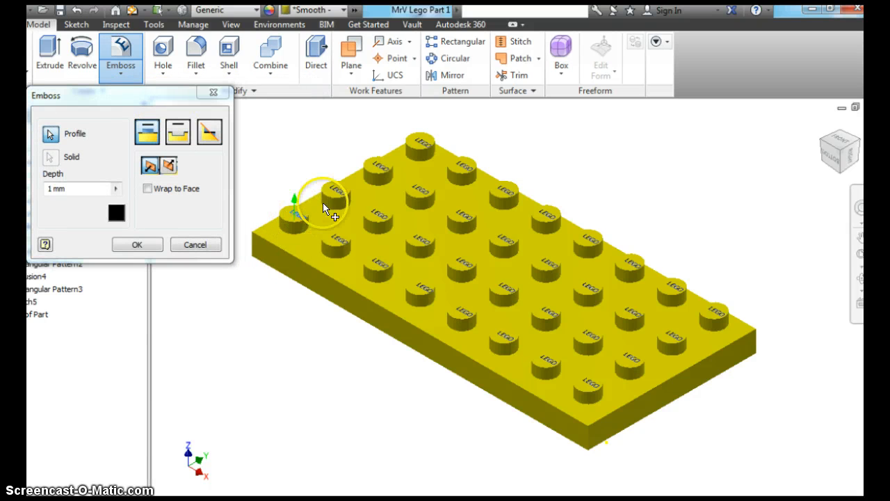
{"action": "left_click", "coordinate": [338, 189]}
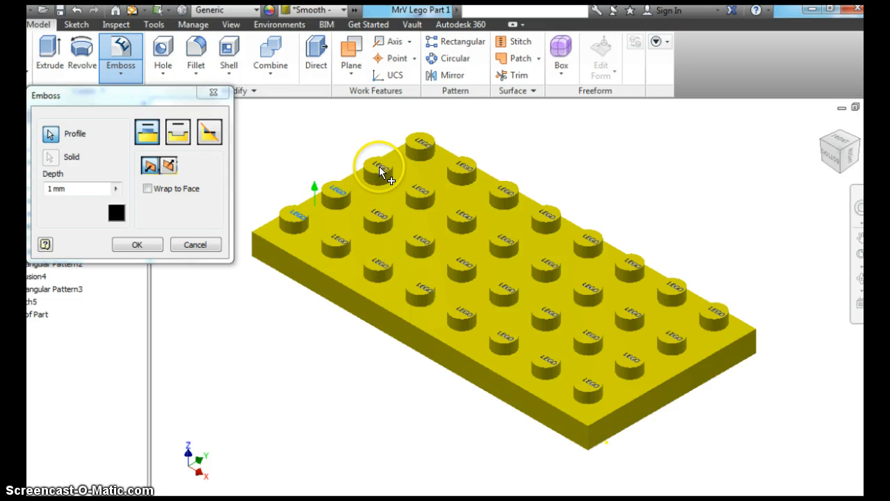
{"action": "left_click", "coordinate": [380, 165]}
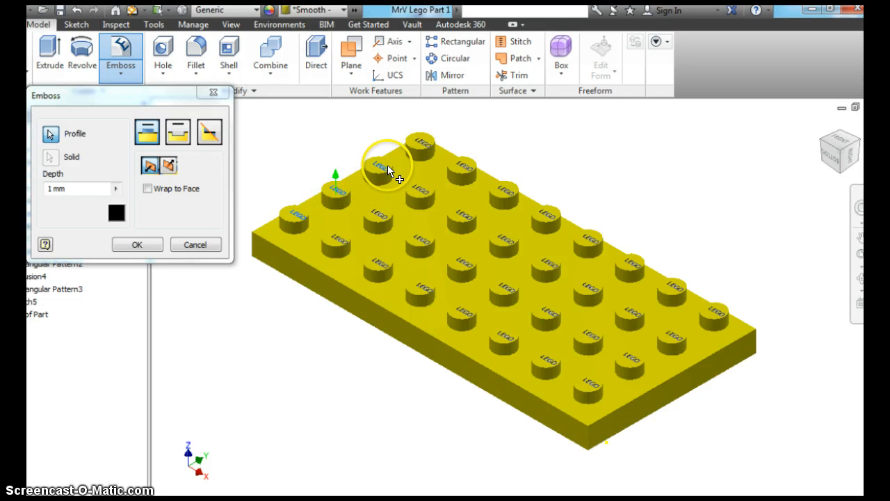
{"action": "left_click", "coordinate": [425, 143]}
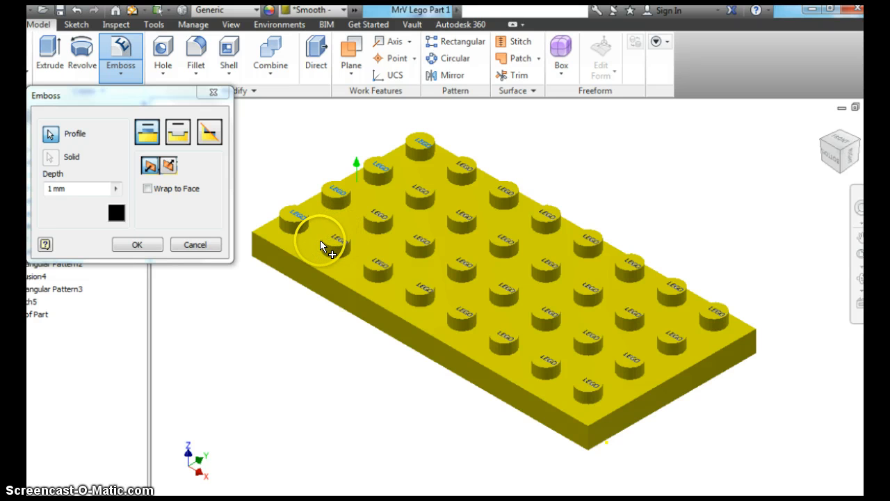
Step: Emboss the four selected LEGO texts with a depth of .5 mm and the Smooth - Yellow top face appearance
{"action": "left_click", "coordinate": [116, 213]}
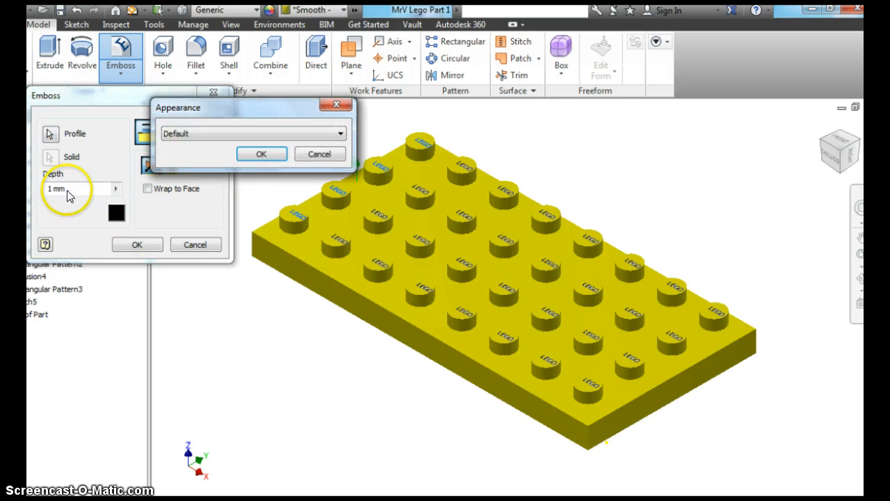
{"action": "left_click", "coordinate": [311, 156]}
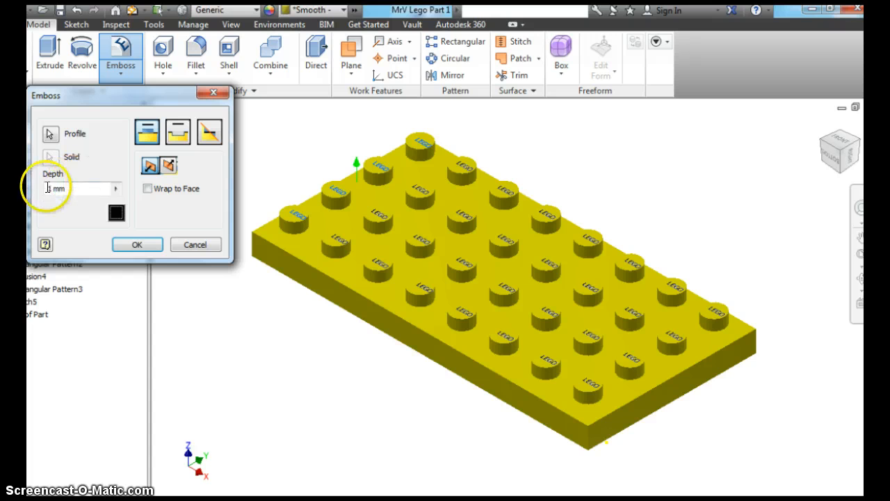
{"action": "double_click", "coordinate": [50, 188]}
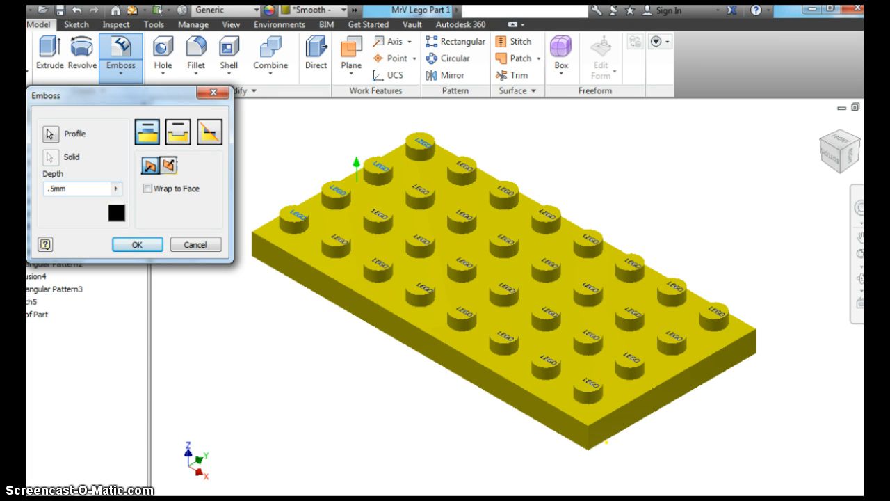
{"action": "left_click", "coordinate": [115, 214]}
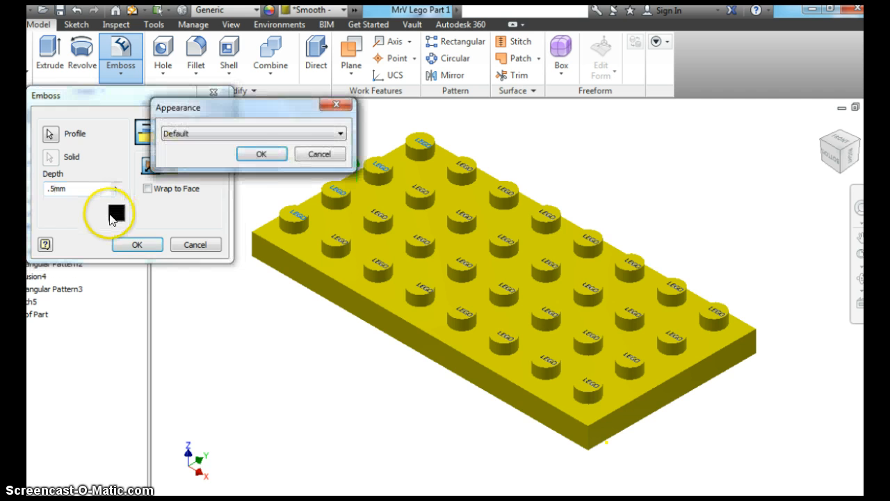
{"action": "left_click", "coordinate": [338, 133]}
{"action": "mouse_move", "coordinate": [336, 230]}
{"action": "left_mouse_down"}
{"action": "mouse_move", "coordinate": [344, 234]}
{"action": "mouse_move", "coordinate": [332, 342]}
{"action": "left_mouse_up"}
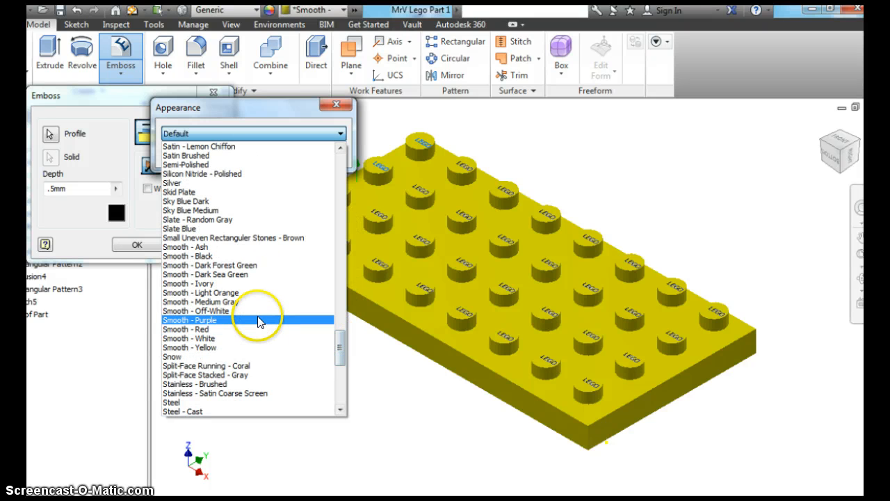
{"action": "left_click", "coordinate": [242, 348]}
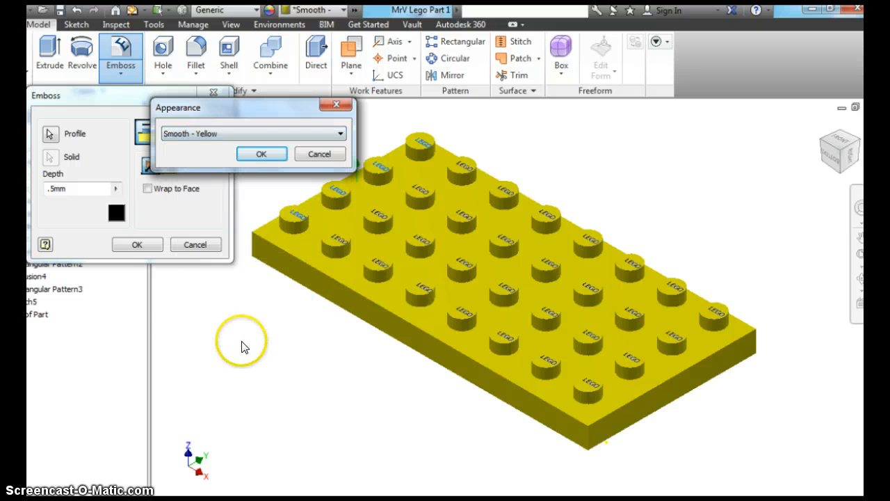
{"action": "left_click", "coordinate": [249, 155]}
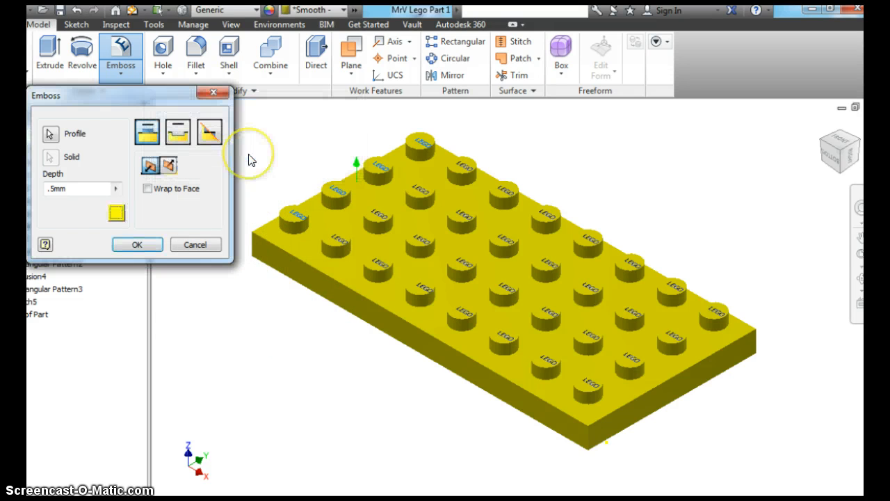
{"action": "left_click", "coordinate": [137, 244]}
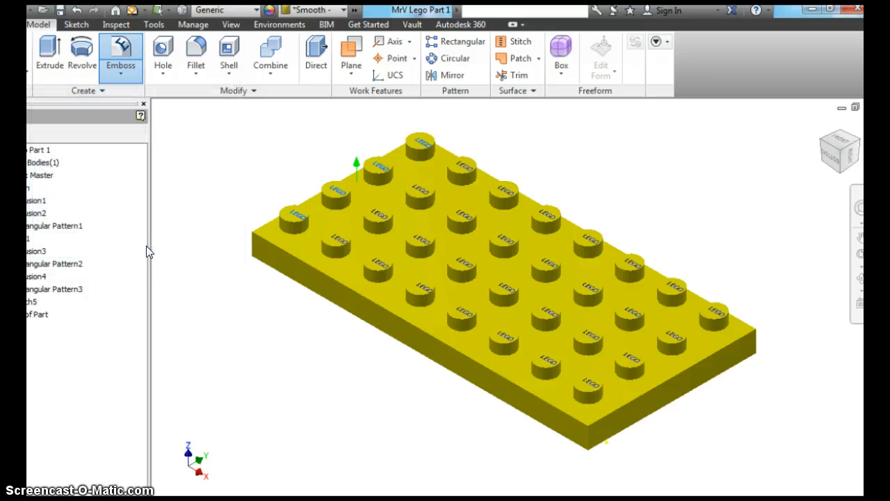
{"action": "left_click", "coordinate": [551, 199]}
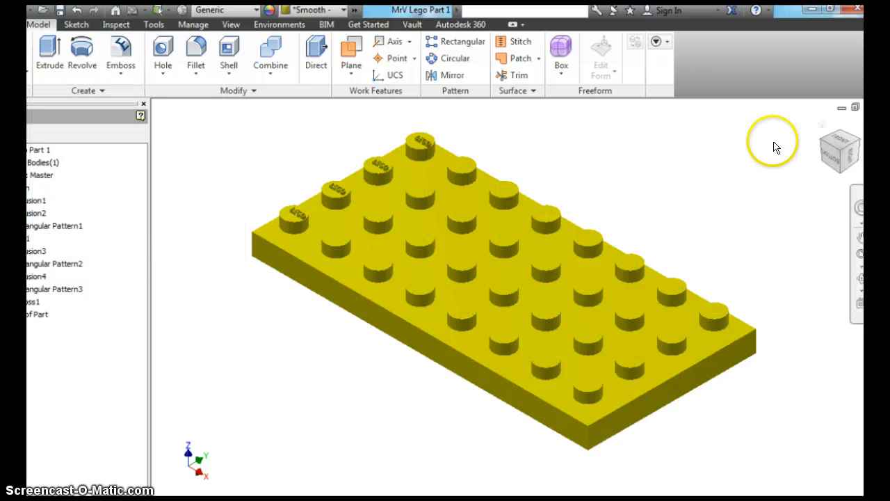
Step: Inspect the raised lettering on the far end row up close, and undo the emboss
{"action": "left_click", "coordinate": [821, 128]}
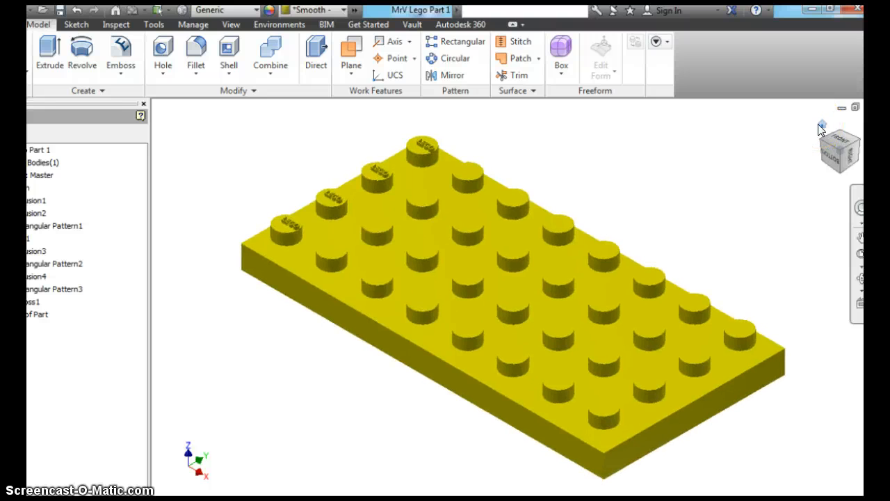
{"action": "scroll", "coordinate": [505, 192], "scroll_direction": "up", "scroll_amount": 5}
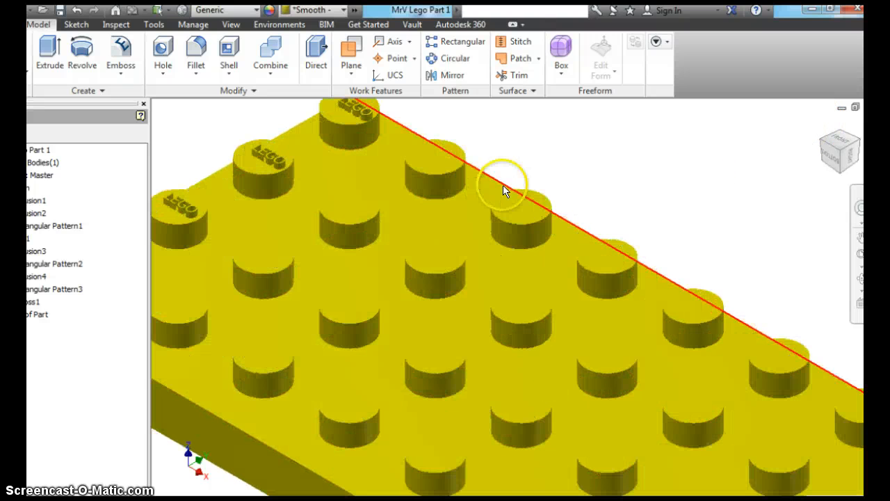
{"action": "mouse_move", "coordinate": [860, 151]}
{"action": "left_mouse_down"}
{"action": "mouse_move", "coordinate": [155, 167]}
{"action": "mouse_move", "coordinate": [863, 153]}
{"action": "left_mouse_up"}
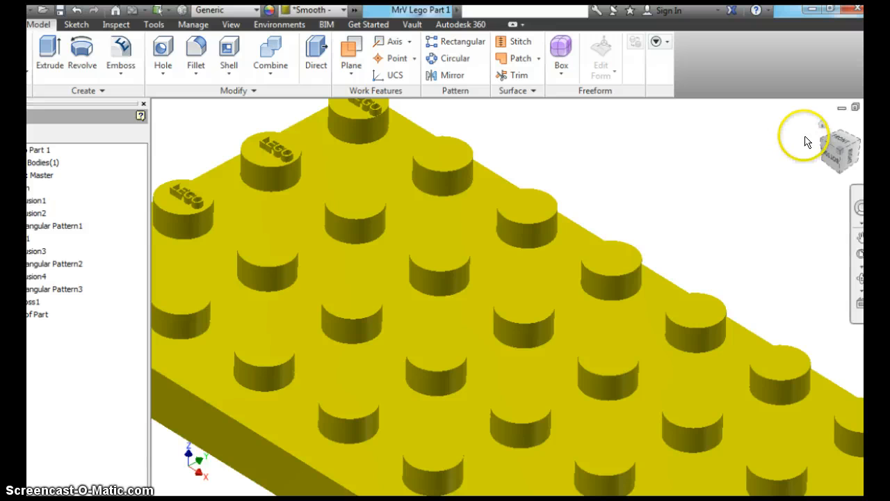
{"action": "left_click", "coordinate": [824, 124]}
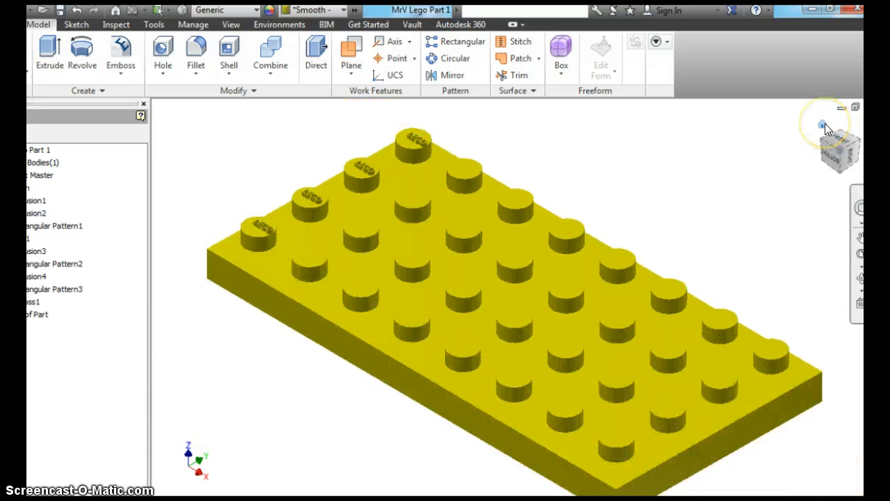
{"action": "left_click", "coordinate": [77, 11]}
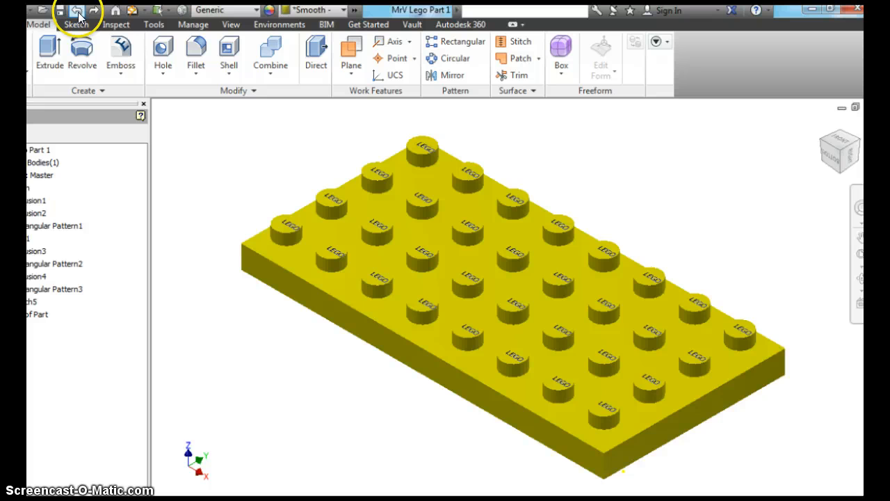
Step: Begin a new Emboss and select the LEGO texts on all studs of the first two rows from the far end
{"action": "left_click", "coordinate": [118, 54]}
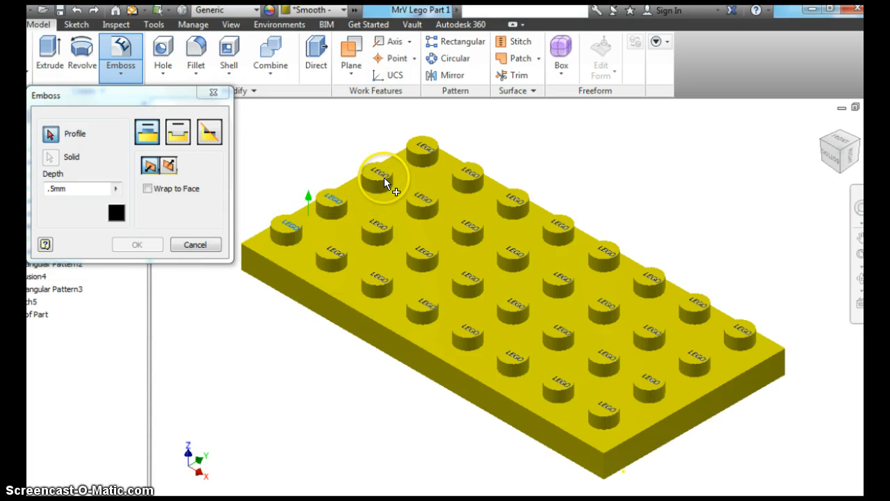
{"action": "left_click", "coordinate": [430, 149]}
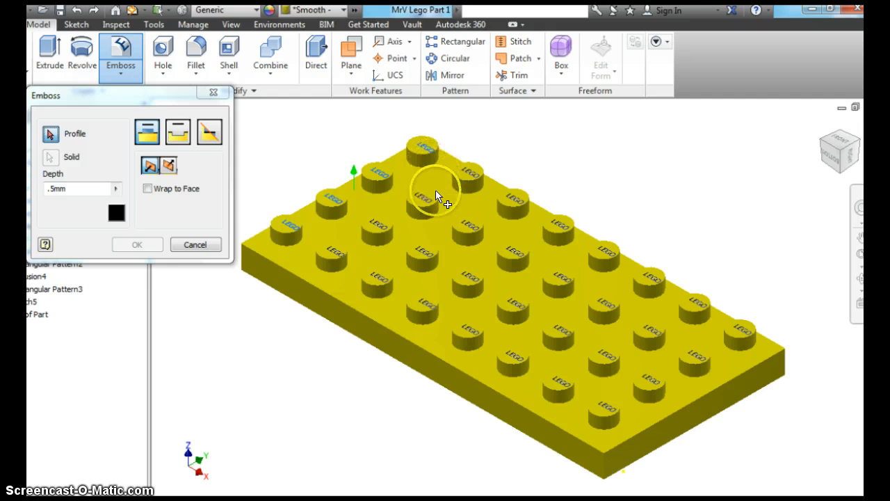
{"action": "left_click", "coordinate": [339, 251]}
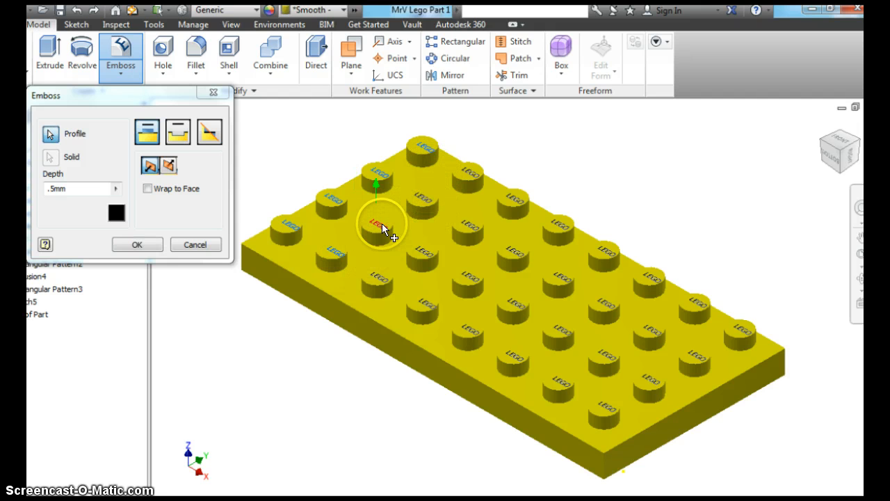
{"action": "left_click", "coordinate": [426, 200]}
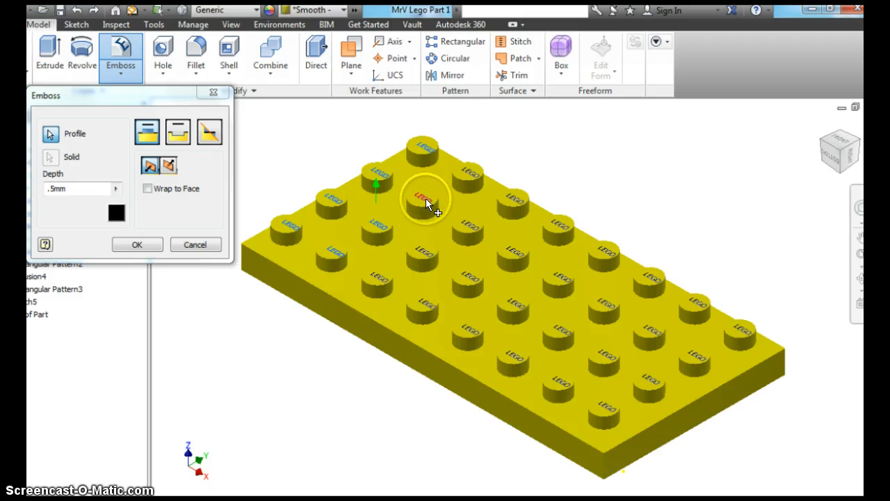
{"action": "left_click", "coordinate": [473, 175]}
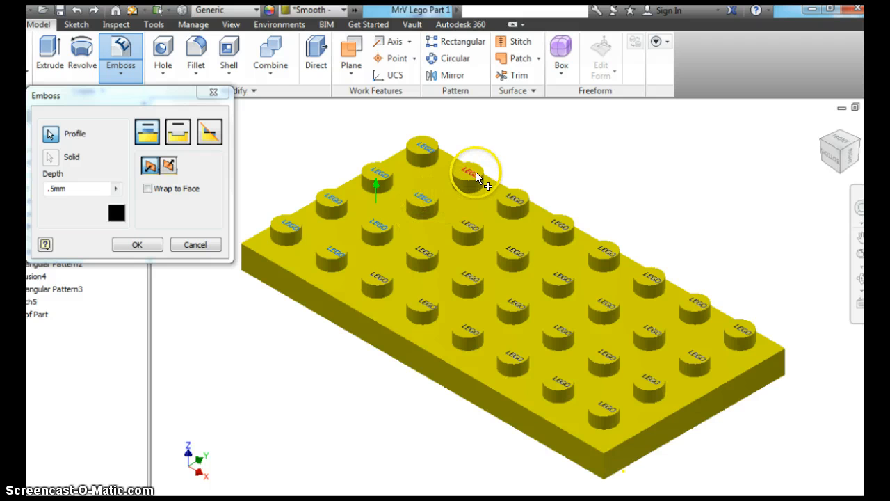
Step: Add the LEGO texts on the third and fourth rows from the far end to the emboss profiles
{"action": "left_click", "coordinate": [383, 278]}
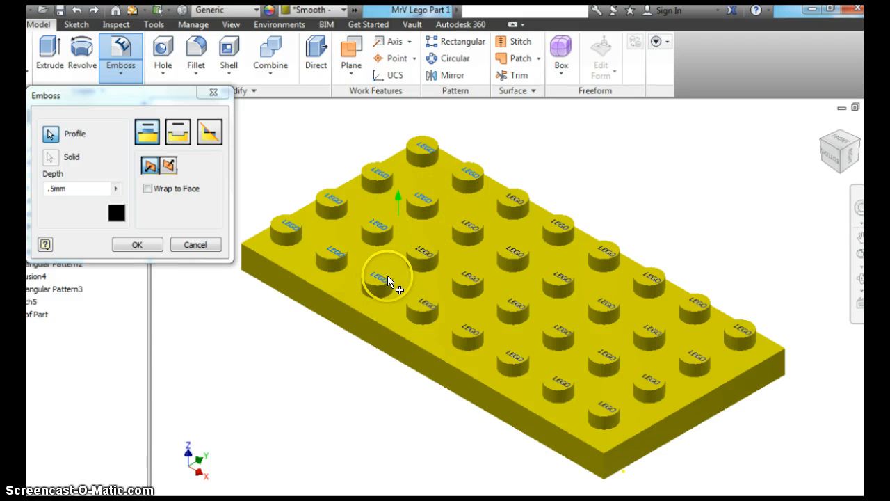
{"action": "left_click", "coordinate": [423, 251]}
{"action": "left_click", "coordinate": [471, 227]}
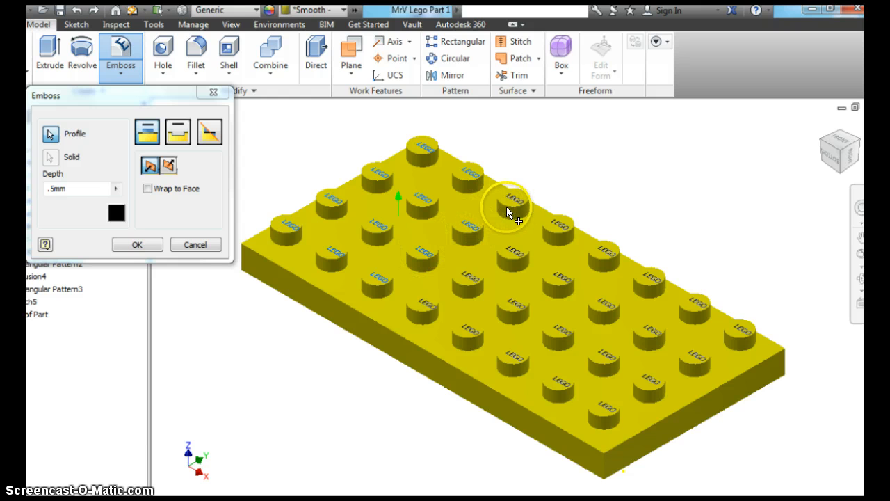
{"action": "left_click", "coordinate": [515, 199]}
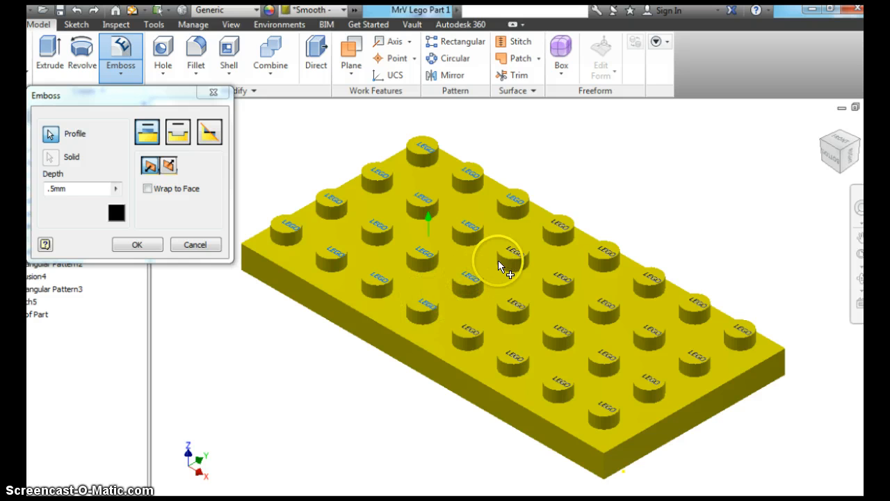
{"action": "left_click", "coordinate": [560, 228]}
Step: Add the LEGO texts on the four remaining rows to the emboss profiles, leaving out the nearest corner stud
{"action": "left_click", "coordinate": [471, 327]}
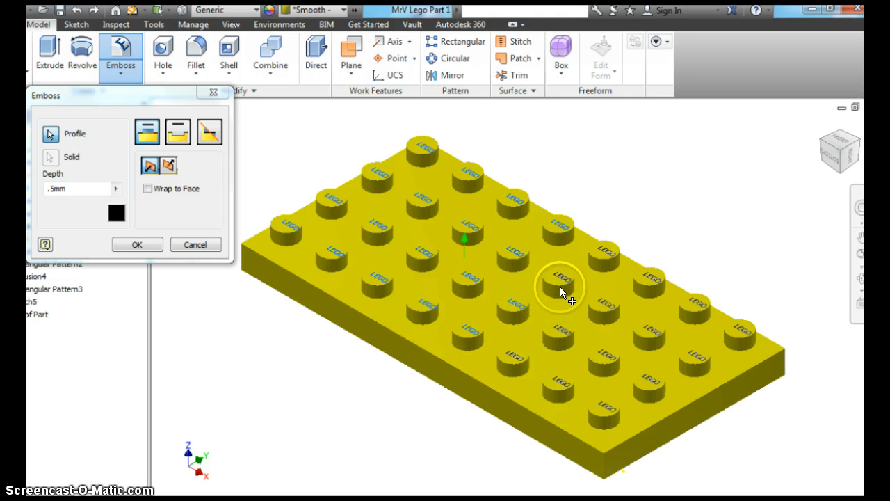
{"action": "left_click", "coordinate": [611, 258]}
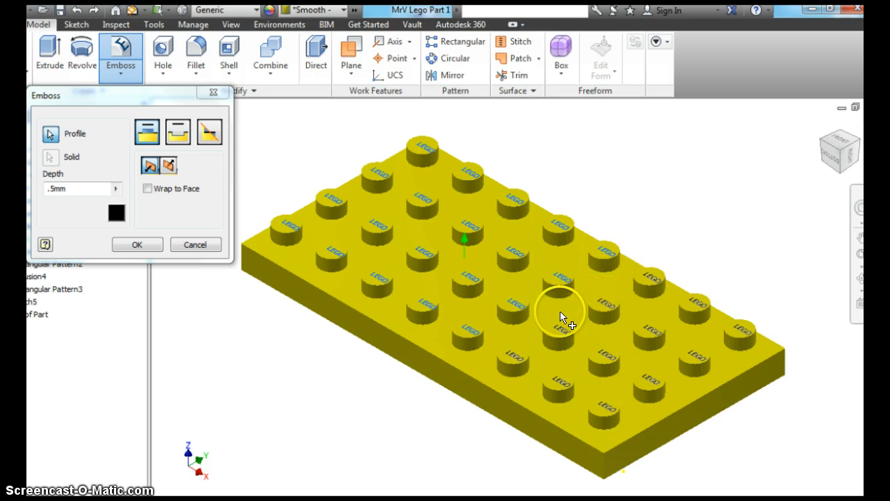
{"action": "left_click", "coordinate": [518, 358]}
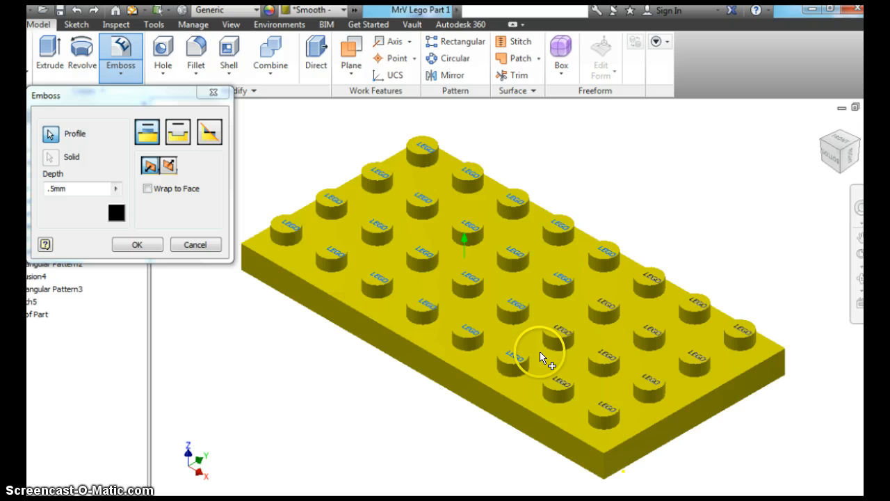
{"action": "left_click", "coordinate": [584, 336]}
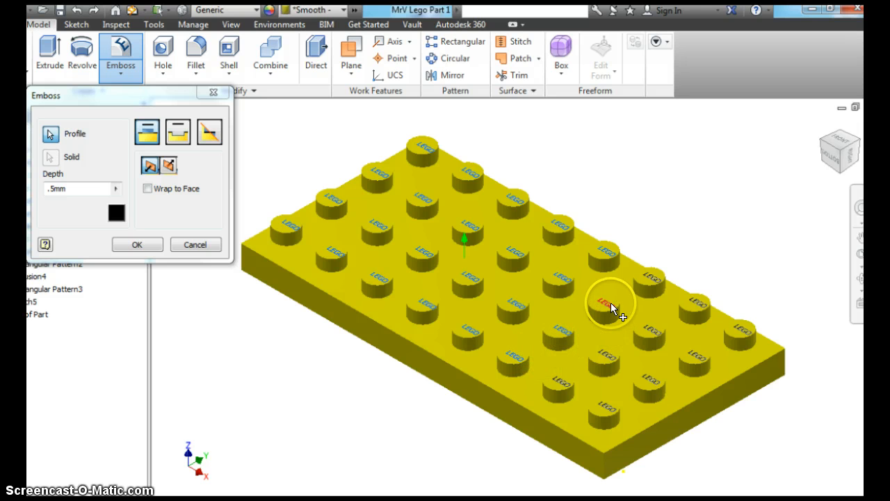
{"action": "left_click", "coordinate": [611, 303]}
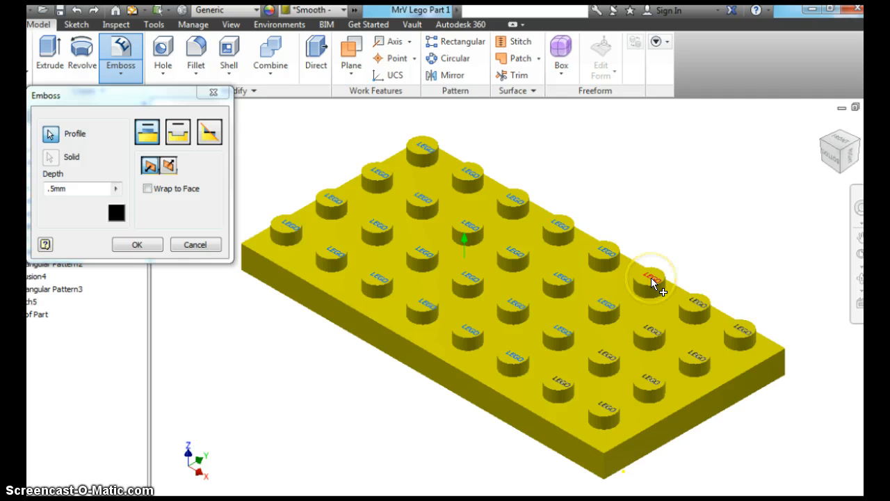
{"action": "left_click", "coordinate": [652, 280]}
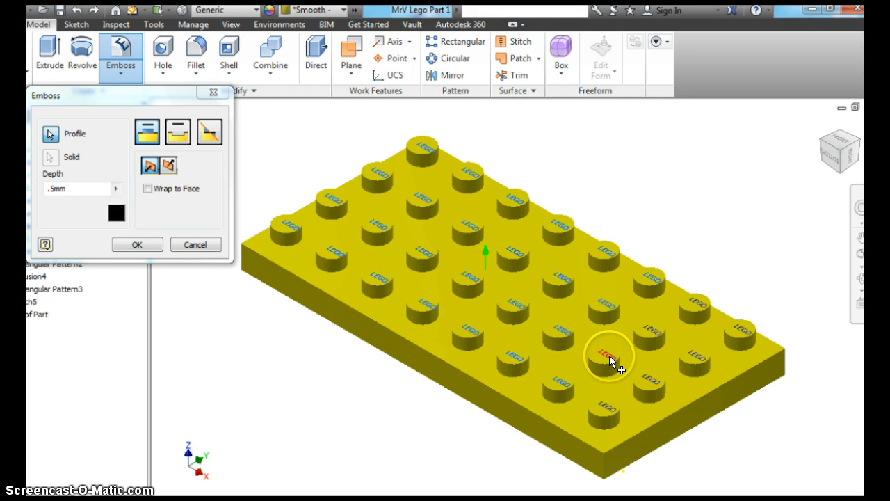
{"action": "left_click", "coordinate": [667, 335]}
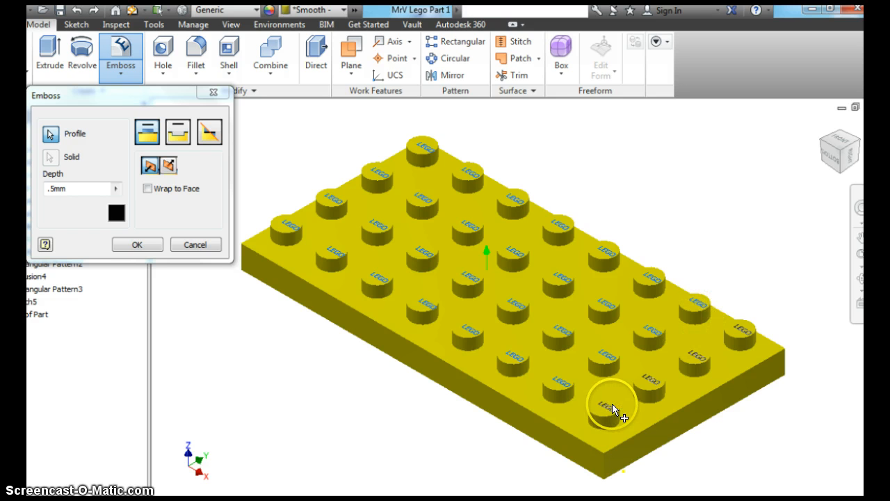
{"action": "left_click", "coordinate": [651, 380]}
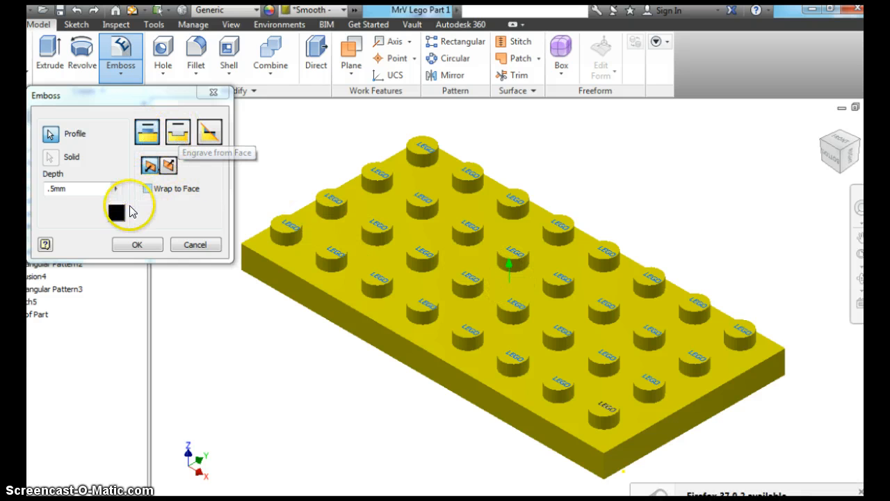
Step: Set the top face appearance to Smooth - Yellow and create the .5 mm deep emboss from the selected LEGO texts
{"action": "left_click", "coordinate": [116, 213]}
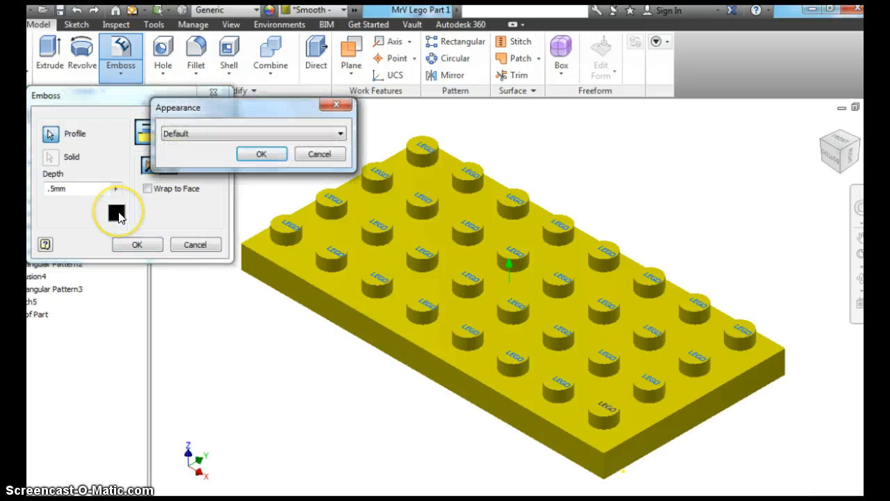
{"action": "left_click", "coordinate": [253, 134]}
{"action": "scroll", "coordinate": [240, 348], "scroll_direction": "down", "scroll_amount": 1}
{"action": "scroll", "coordinate": [237, 338], "scroll_direction": "down", "scroll_amount": 20}
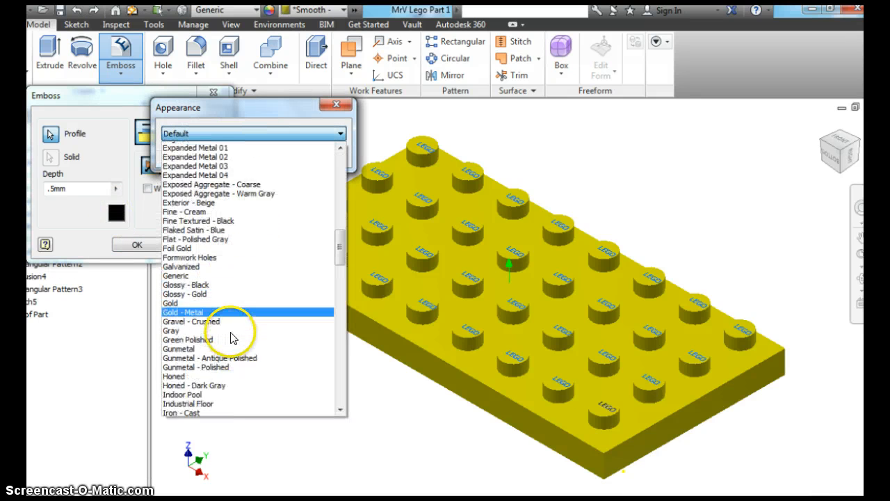
{"action": "scroll", "coordinate": [254, 334], "scroll_direction": "down", "scroll_amount": 9}
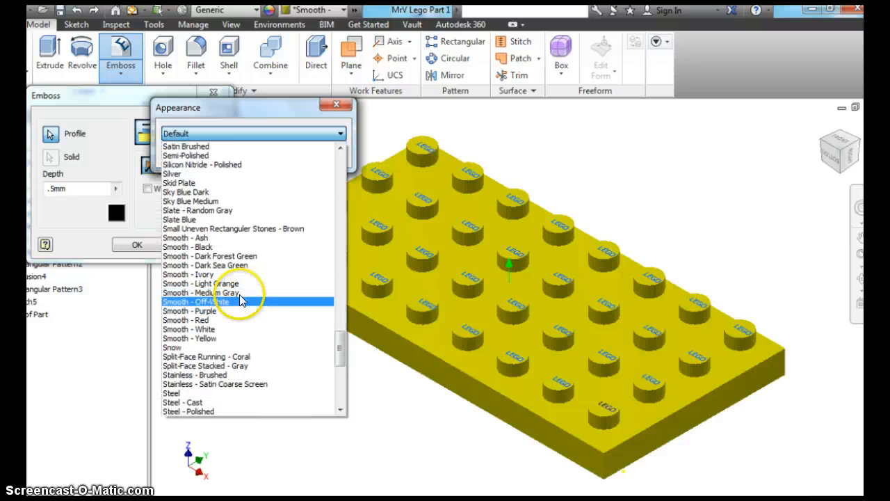
{"action": "left_click", "coordinate": [230, 339]}
{"action": "left_click", "coordinate": [248, 155]}
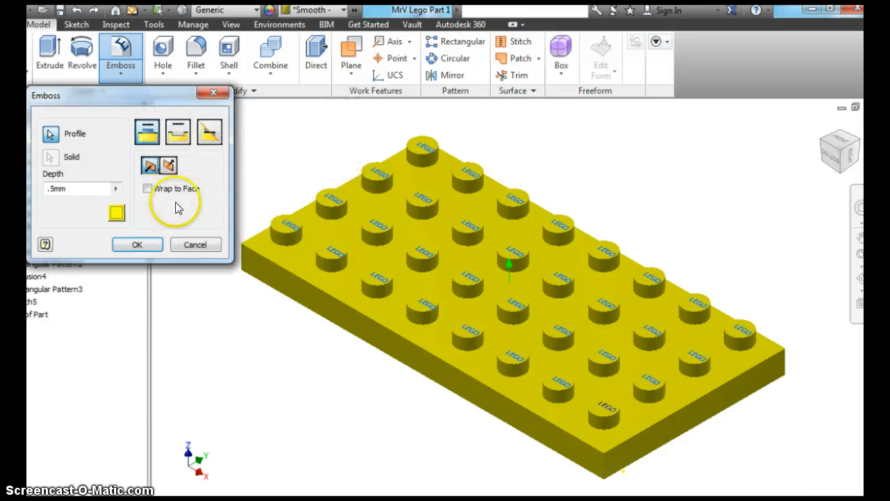
{"action": "left_click", "coordinate": [137, 244]}
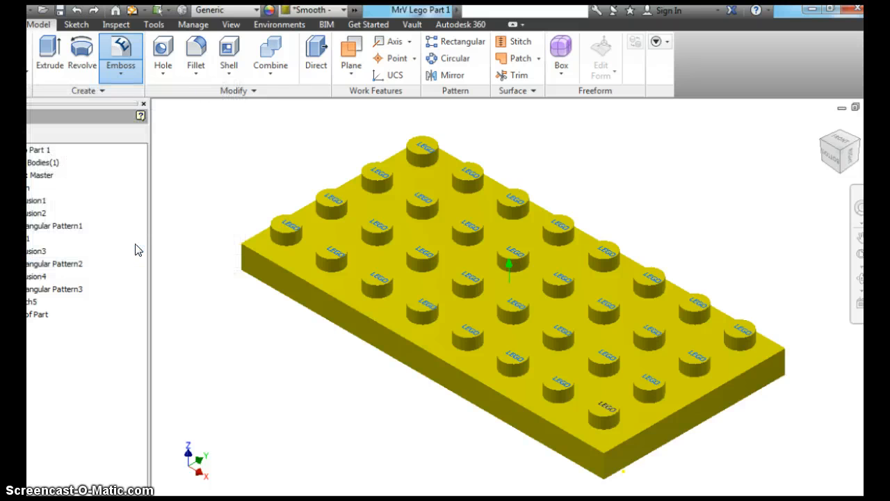
{"action": "left_click", "coordinate": [661, 204]}
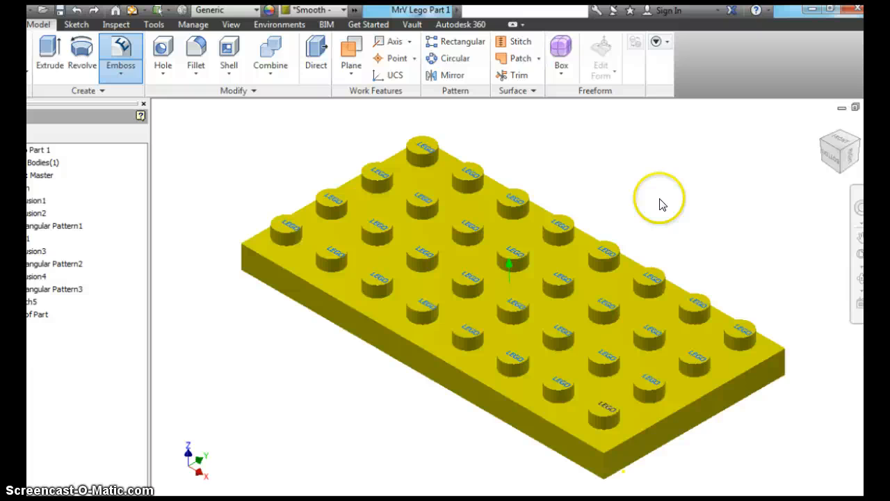
{"action": "left_click", "coordinate": [287, 432]}
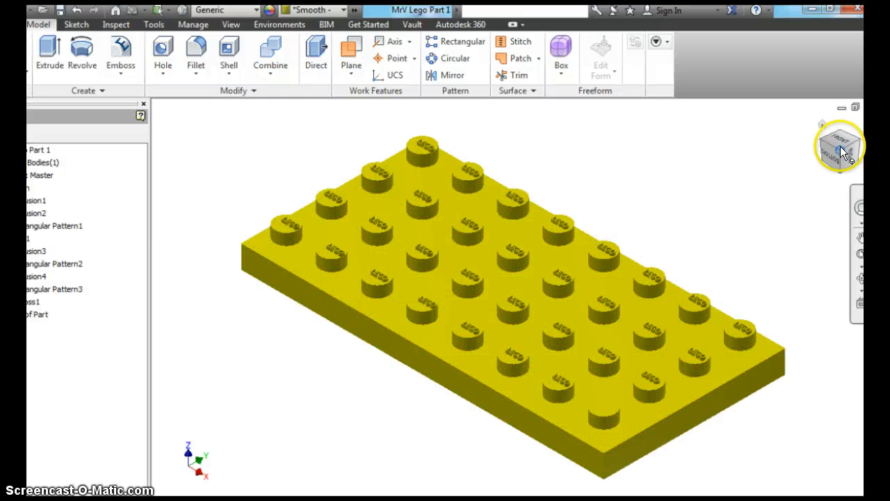
{"action": "mouse_move", "coordinate": [847, 145]}
{"action": "left_mouse_down"}
{"action": "mouse_move", "coordinate": [831, 152]}
{"action": "mouse_move", "coordinate": [793, 207]}
{"action": "mouse_move", "coordinate": [722, 225]}
{"action": "mouse_move", "coordinate": [579, 183]}
{"action": "mouse_move", "coordinate": [554, 155]}
{"action": "mouse_move", "coordinate": [427, 124]}
{"action": "mouse_move", "coordinate": [360, 125]}
{"action": "mouse_move", "coordinate": [297, 458]}
{"action": "mouse_move", "coordinate": [844, 147]}
{"action": "left_mouse_up"}
{"action": "left_click", "coordinate": [827, 126]}
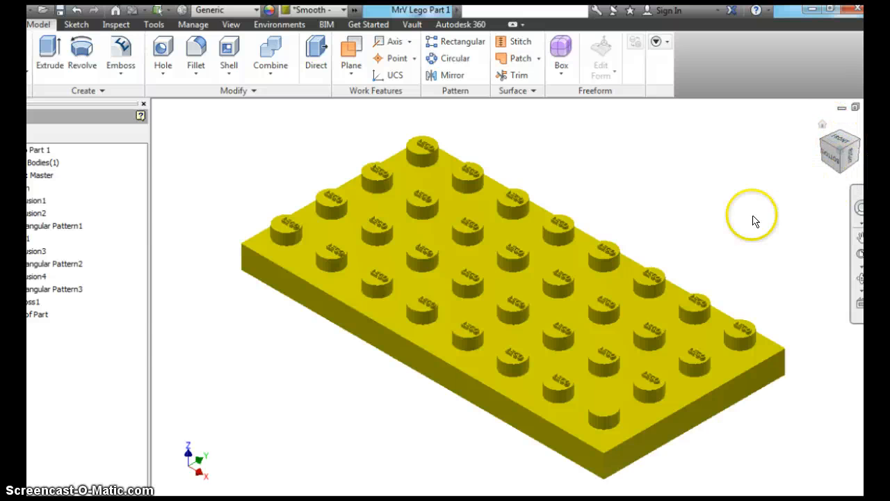
{"action": "left_click", "coordinate": [468, 334]}
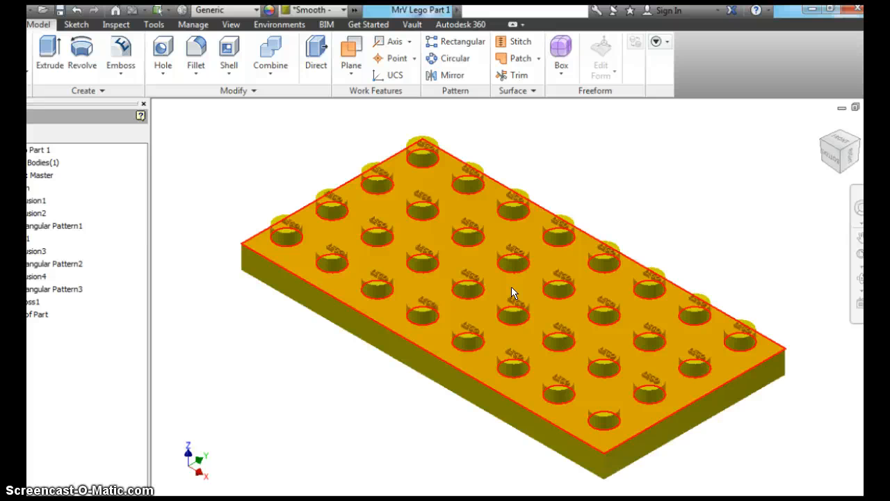
{"action": "mouse_move", "coordinate": [512, 288]}
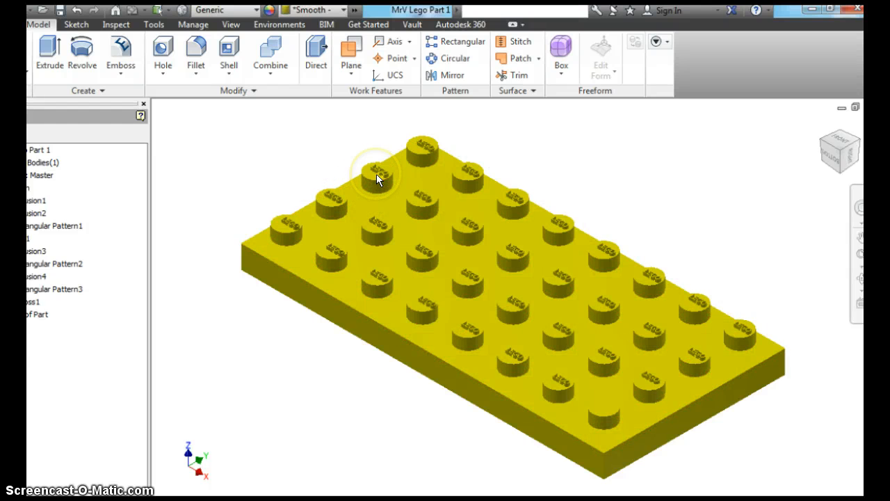
{"action": "left_click", "coordinate": [409, 180]}
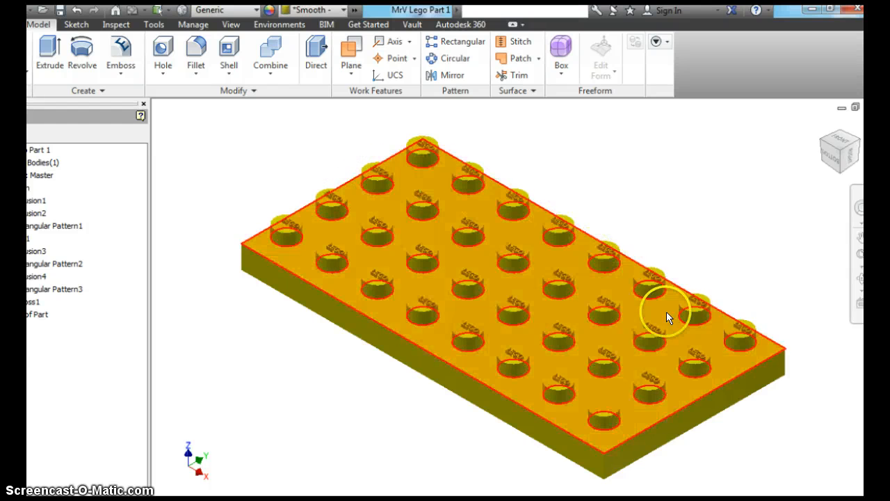
{"action": "left_click", "coordinate": [706, 317]}
{"action": "left_click", "coordinate": [307, 225]}
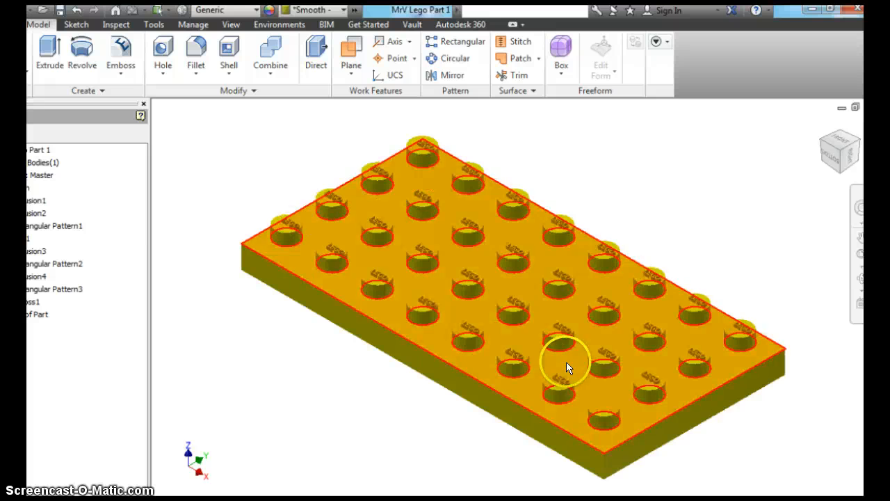